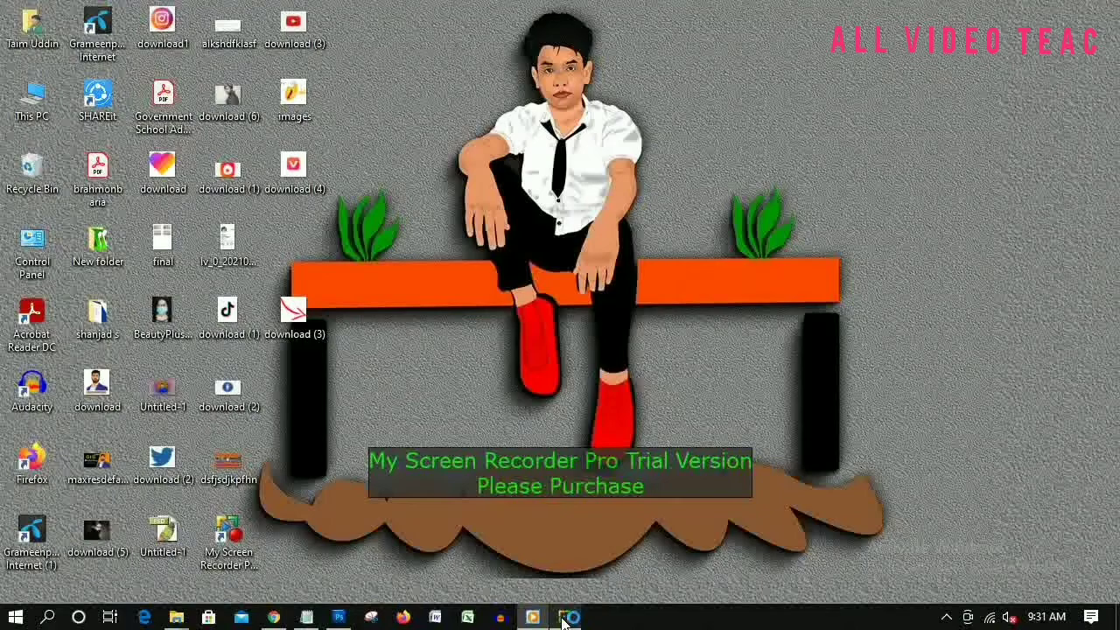
click(340, 618)
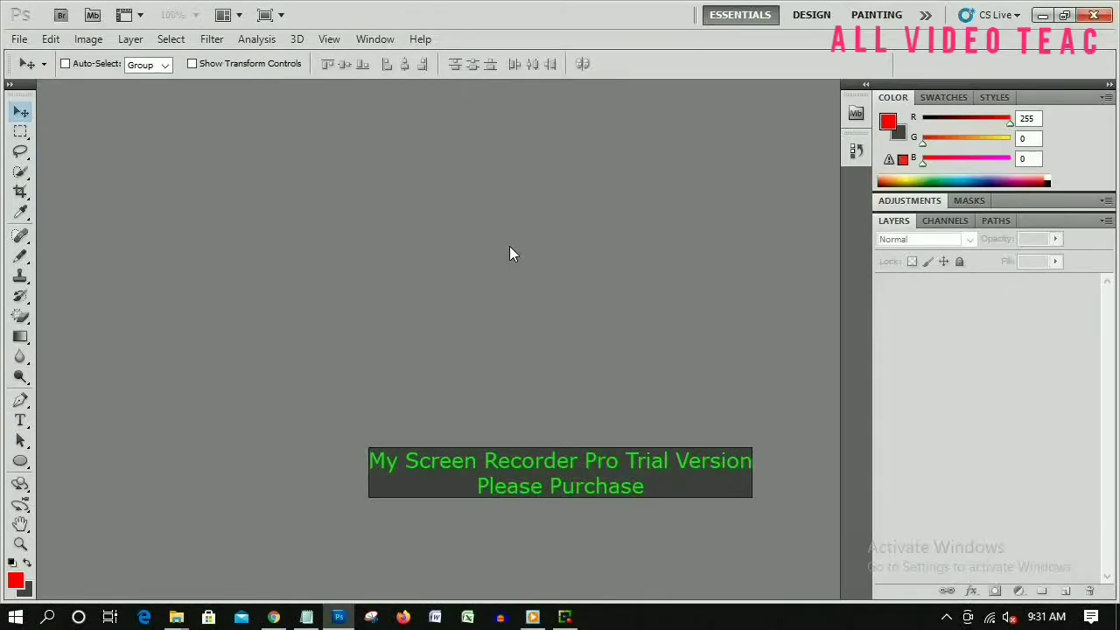
click(19, 39)
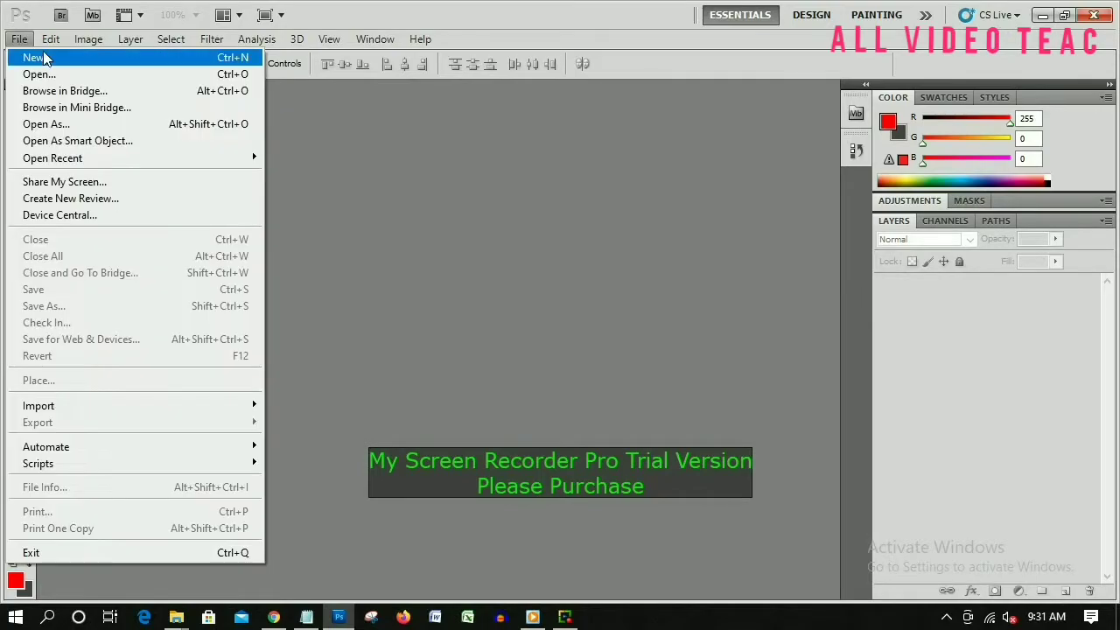
click(48, 72)
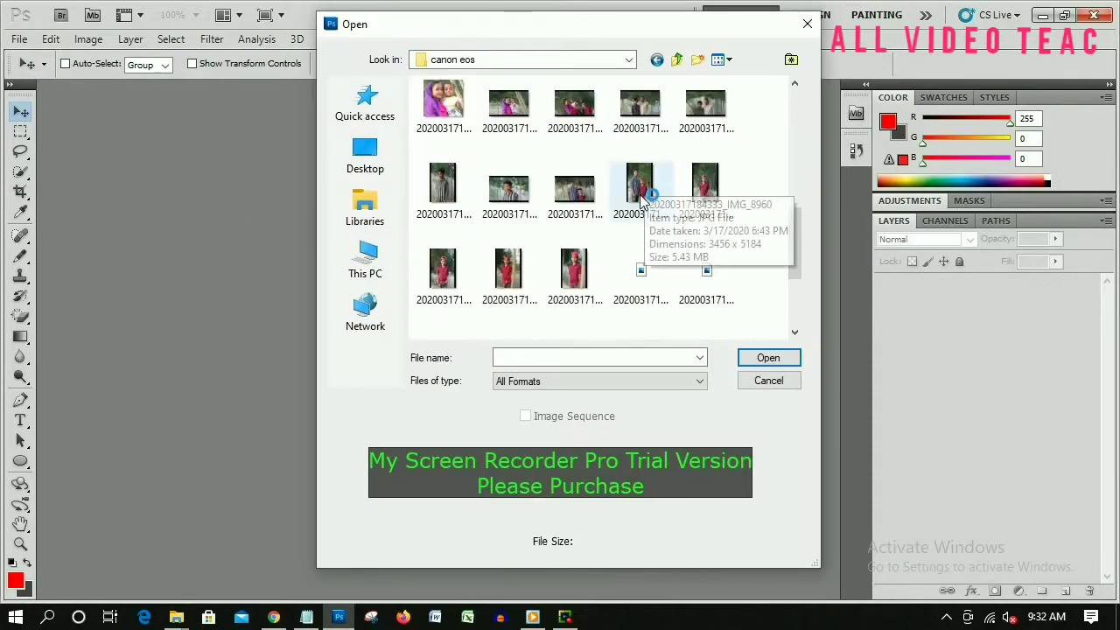
click(512, 186)
key(Return)
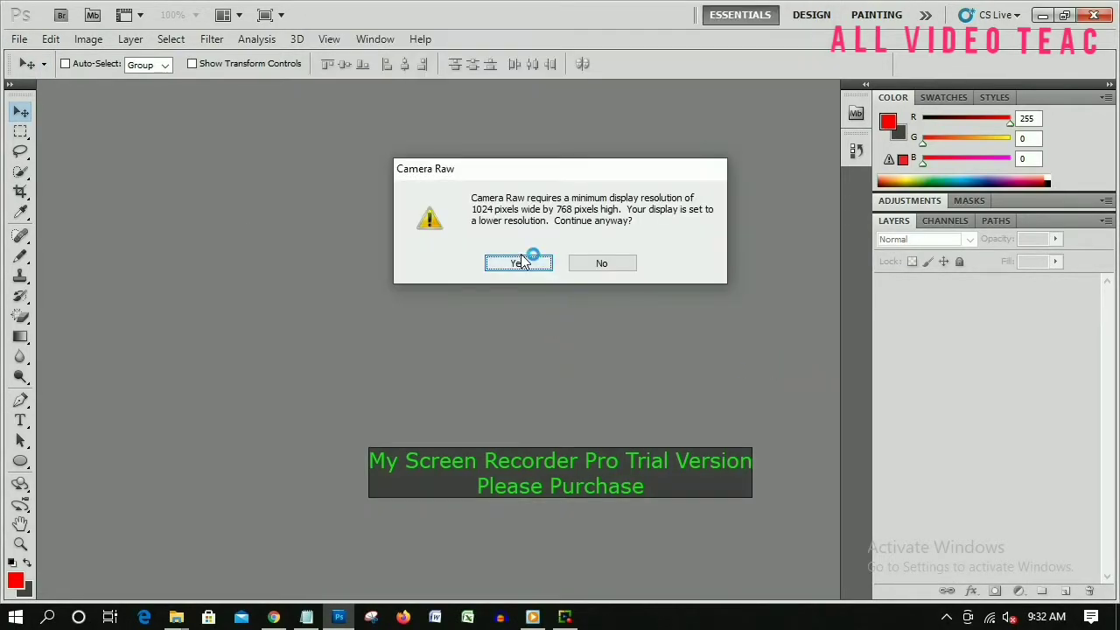
click(525, 259)
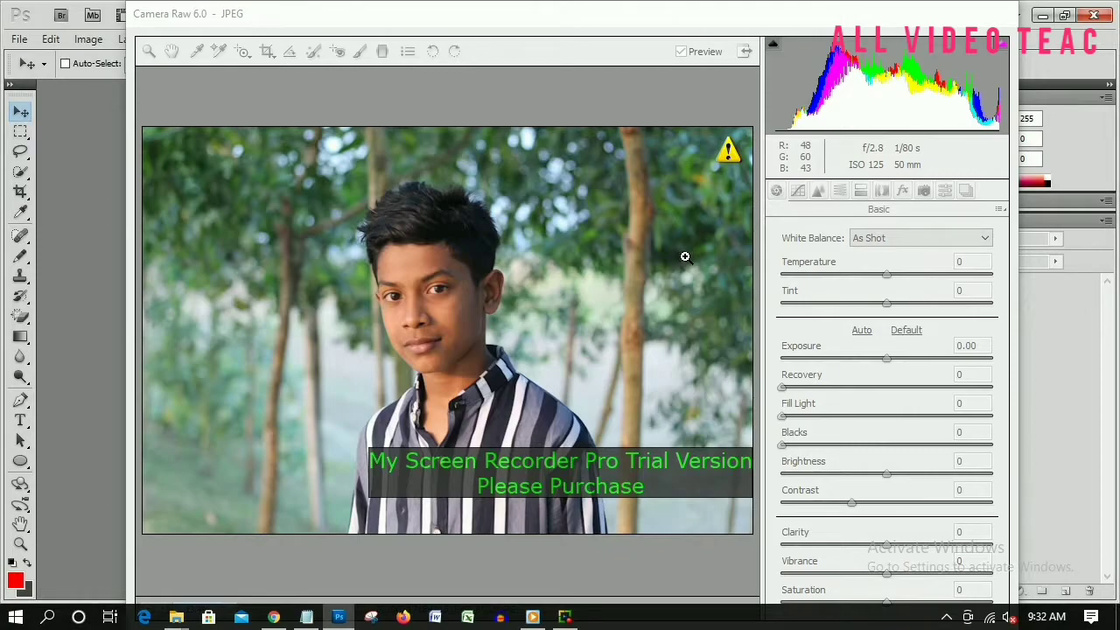
key(Escape)
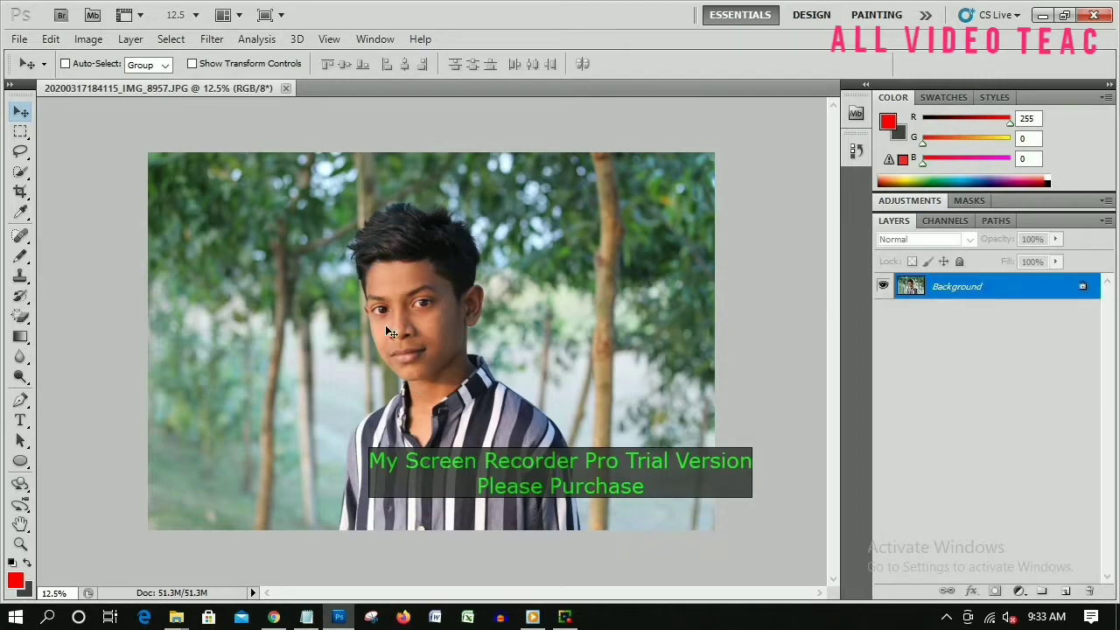
Step: Fit the photo to the window and set up the Pen tool with black as the colour
key(ctrl+0)
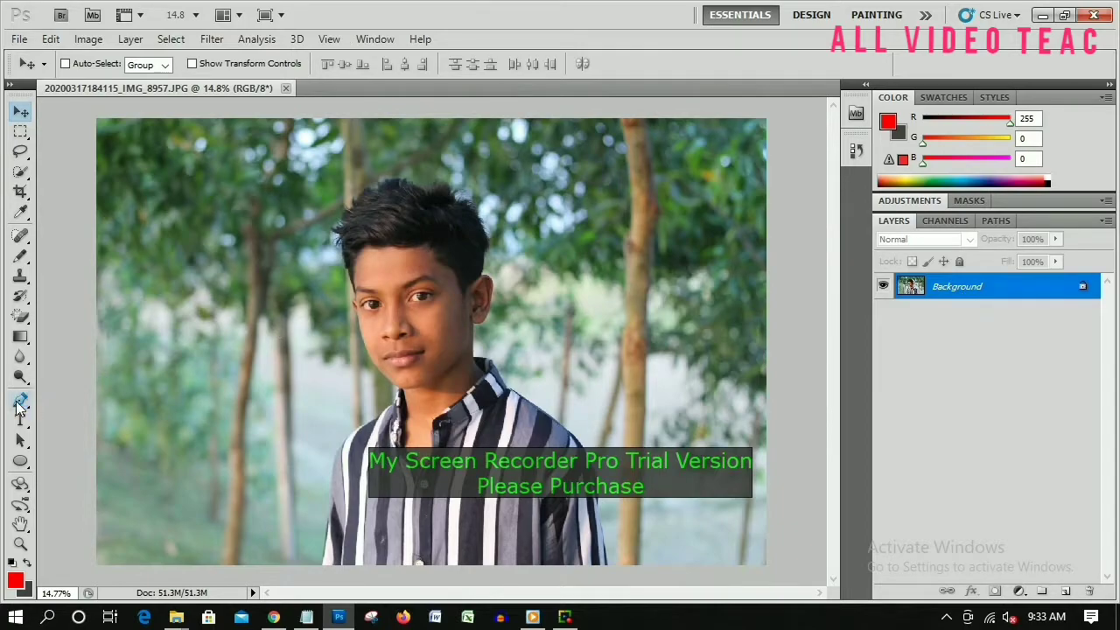
click(21, 399)
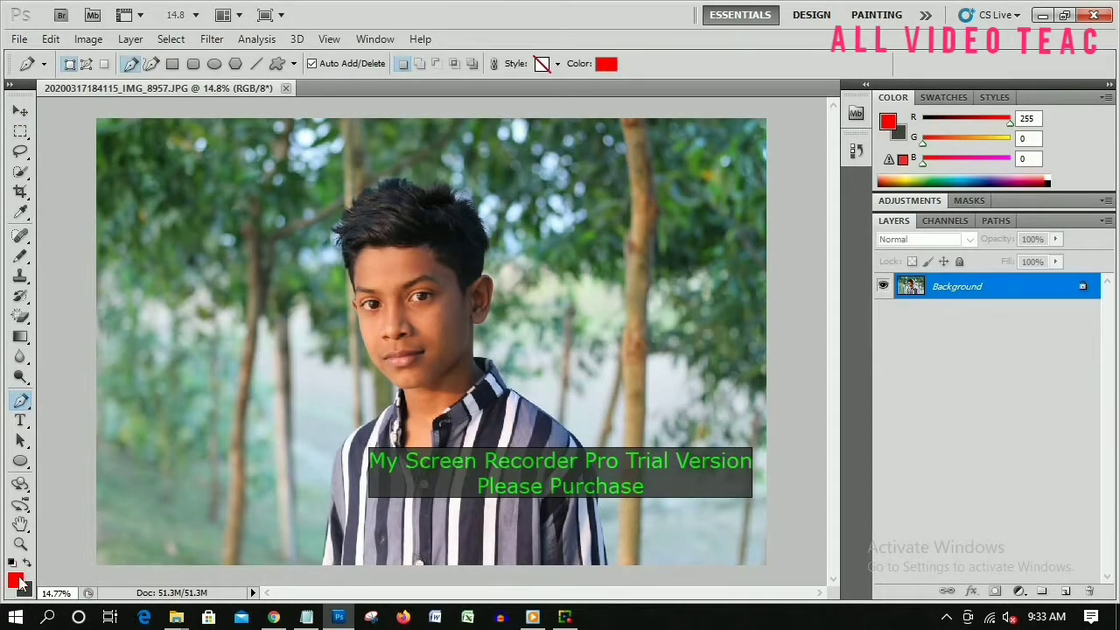
click(11, 562)
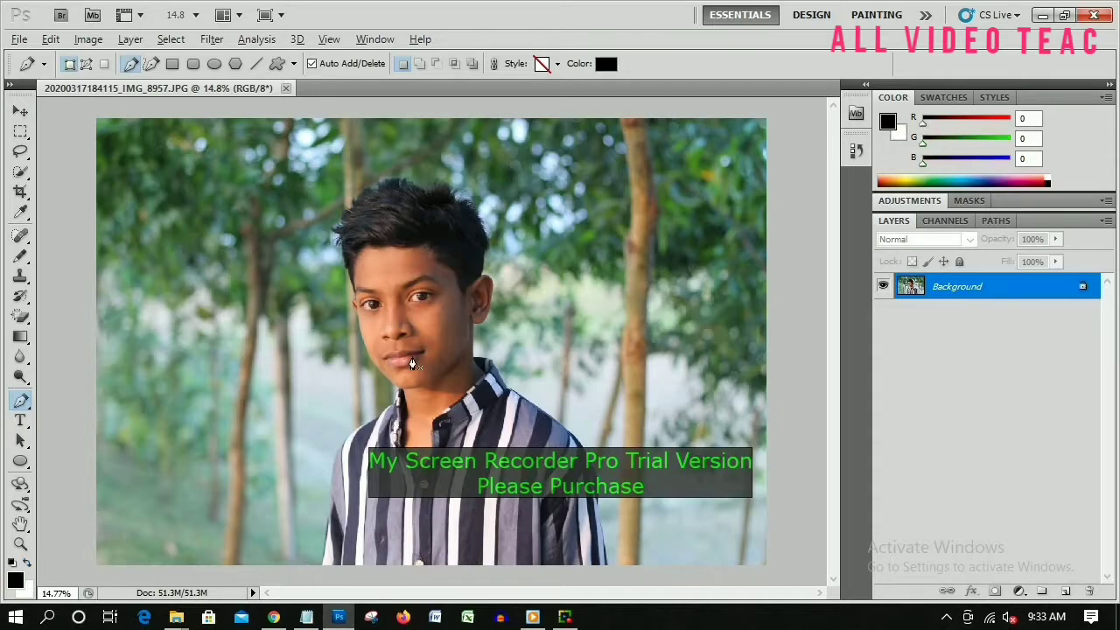
scroll(412, 364, up, 2)
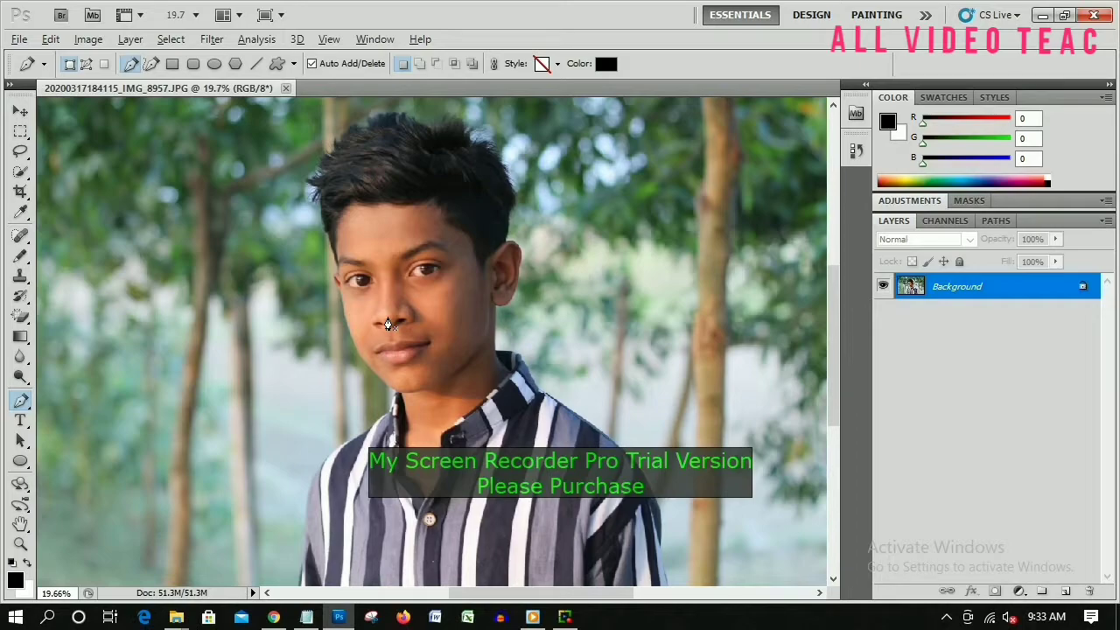
scroll(387, 324, up, 6)
scroll(327, 196, up, 2)
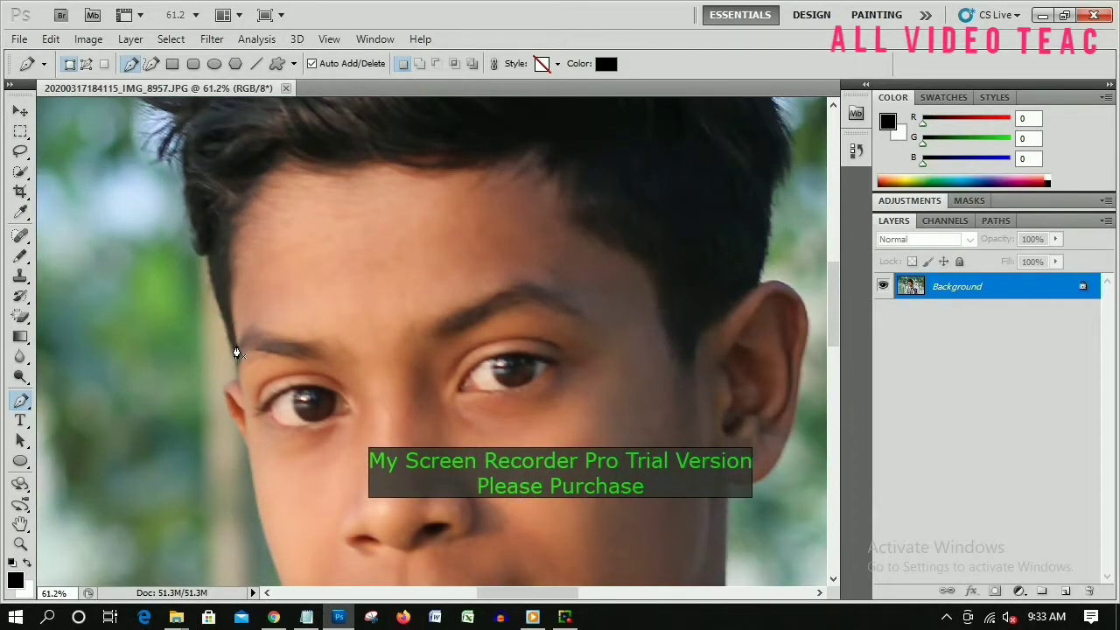
Step: Trace the hair's left edge, hairline and fringe spikes down around the ear
click(237, 346)
drag(234, 228, 248, 210)
click(232, 262)
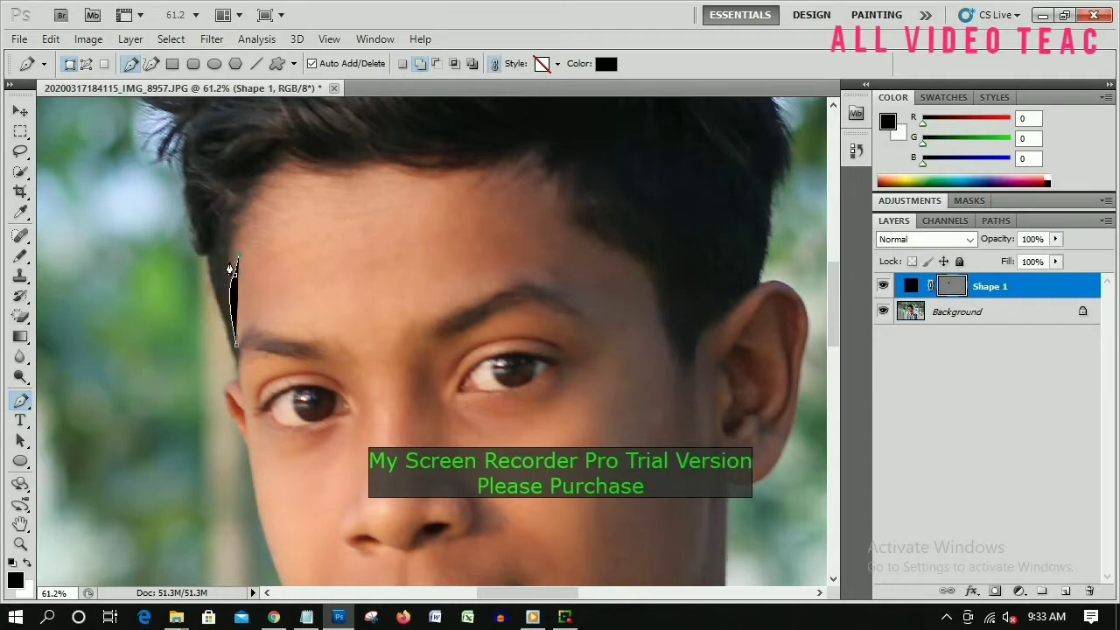
click(233, 243)
scroll(232, 243, up, 2)
scroll(229, 241, up, 2)
click(274, 203)
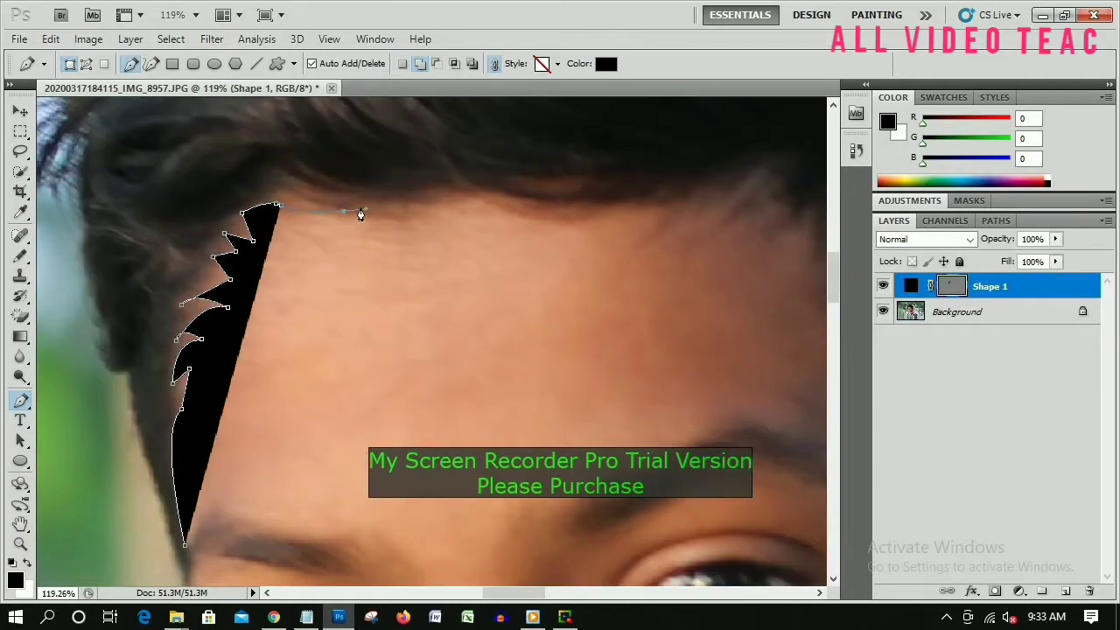
click(350, 225)
click(507, 237)
click(569, 235)
drag(612, 224, 633, 189)
click(607, 267)
click(645, 221)
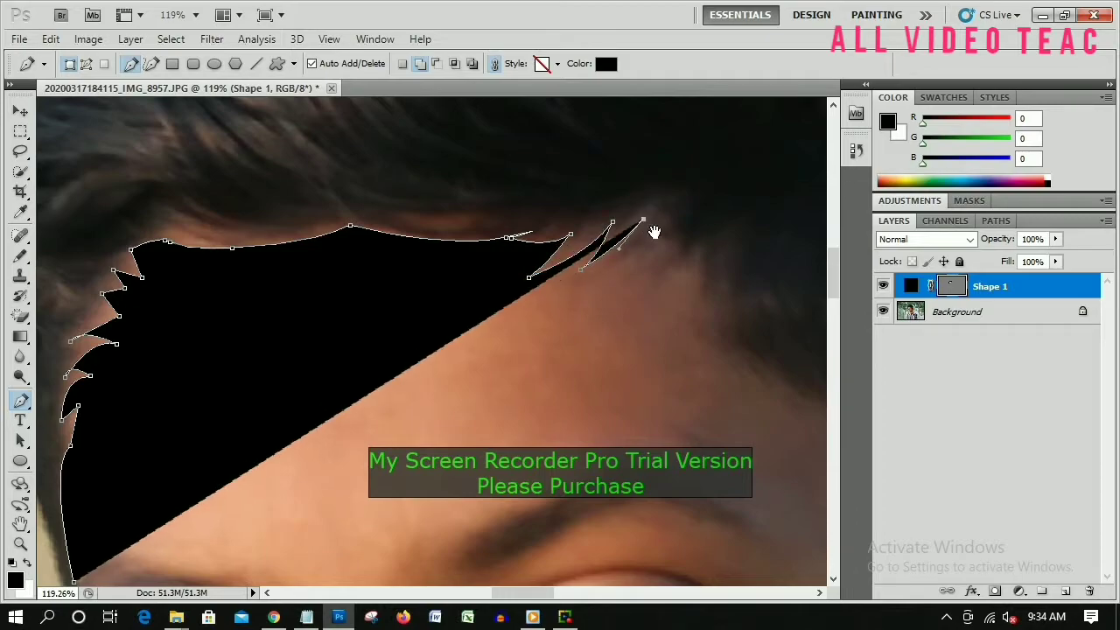
scroll(654, 230, right, 3)
click(554, 250)
scroll(555, 250, down, 3)
click(654, 323)
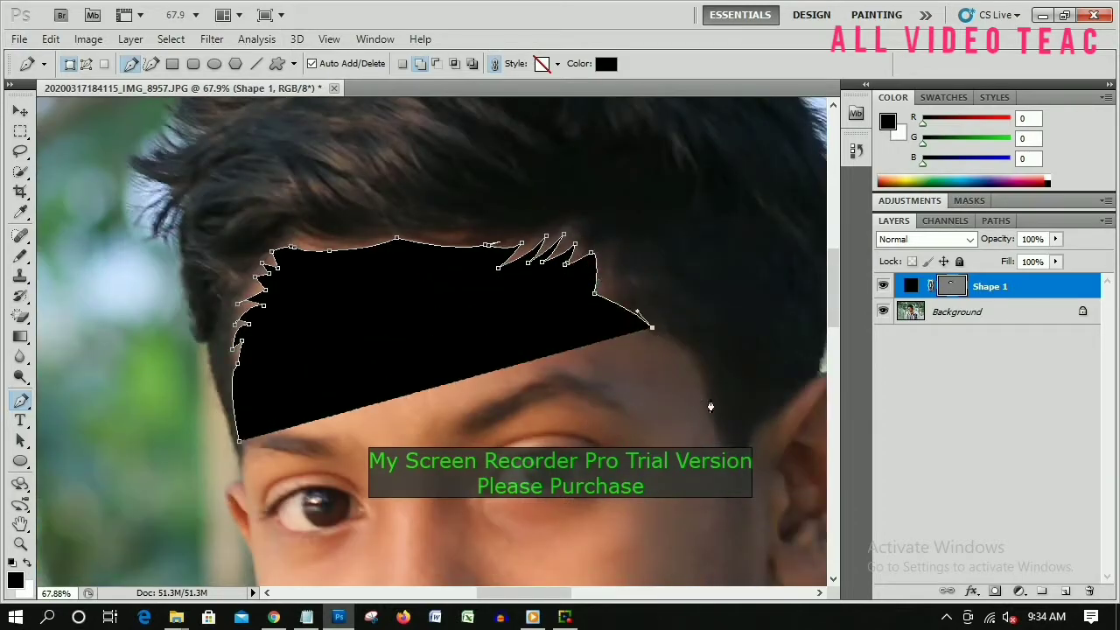
click(710, 397)
drag(713, 405, 566, 267)
click(569, 280)
click(595, 300)
drag(611, 230, 643, 221)
scroll(643, 220, up, 3)
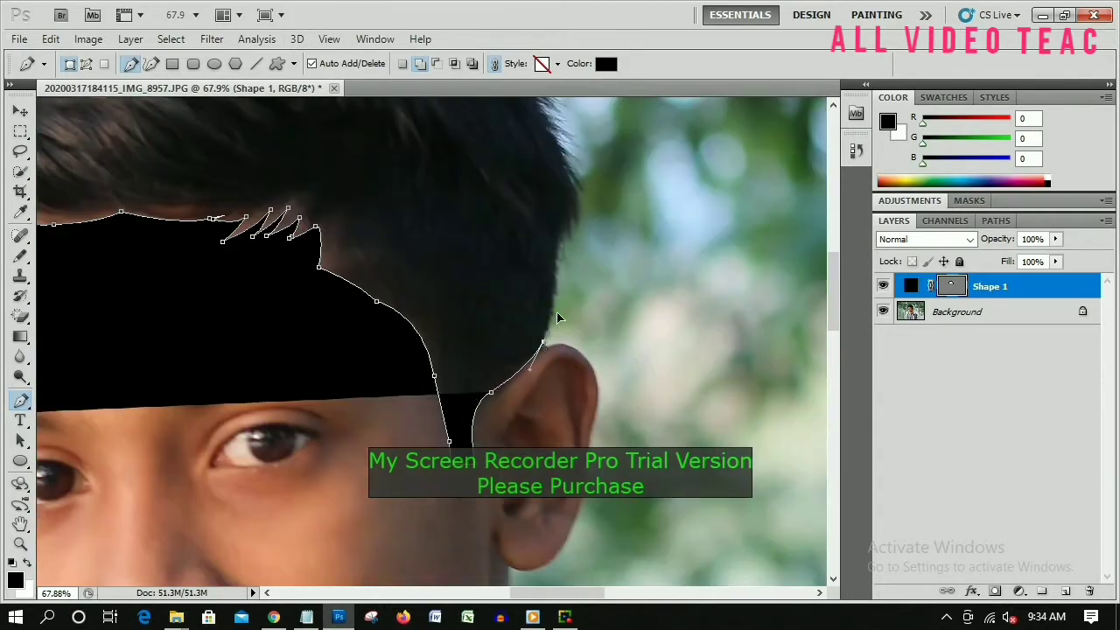
Step: Trace up the right hair edge and along the spiky tips on top
click(556, 218)
scroll(557, 219, up, 3)
click(548, 284)
click(544, 262)
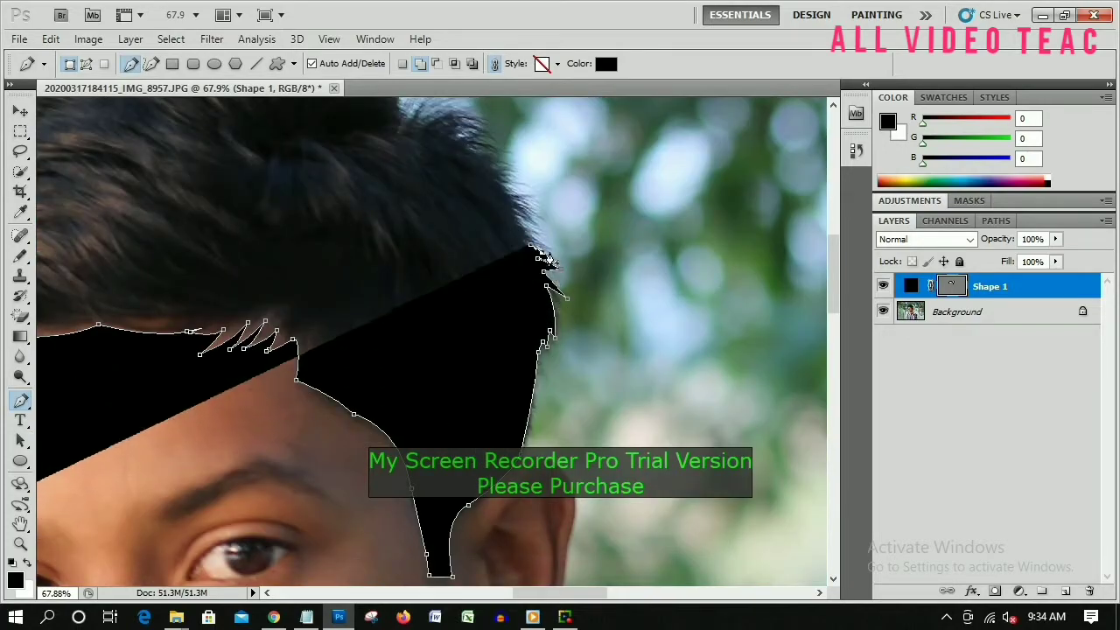
click(530, 229)
scroll(529, 229, up, 3)
click(550, 315)
click(531, 280)
click(517, 259)
click(506, 273)
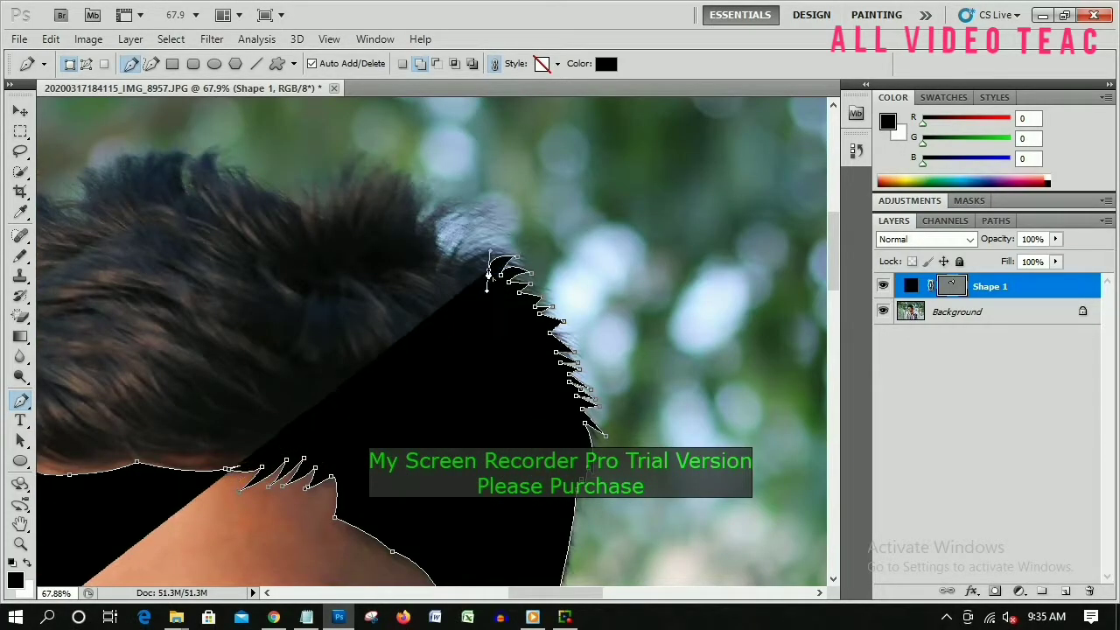
click(462, 257)
click(444, 238)
click(434, 225)
click(410, 200)
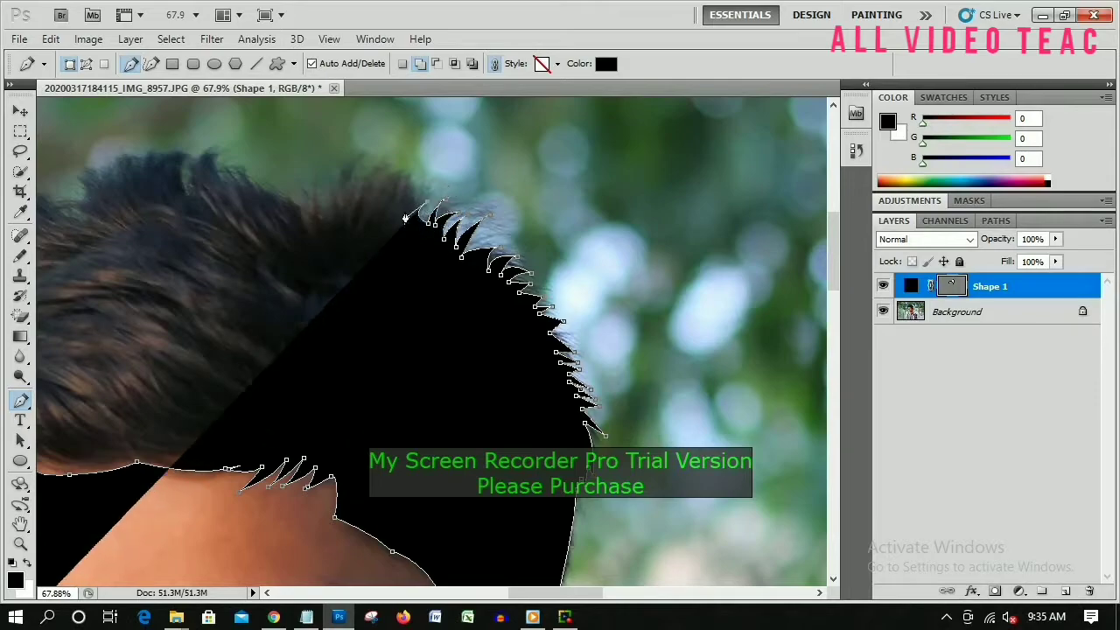
click(390, 168)
Step: Trace the top and left hair edges at reduced opacity, close the outline, and make it solid black
key(0)
key(0)
click(361, 153)
click(336, 172)
click(326, 202)
click(291, 174)
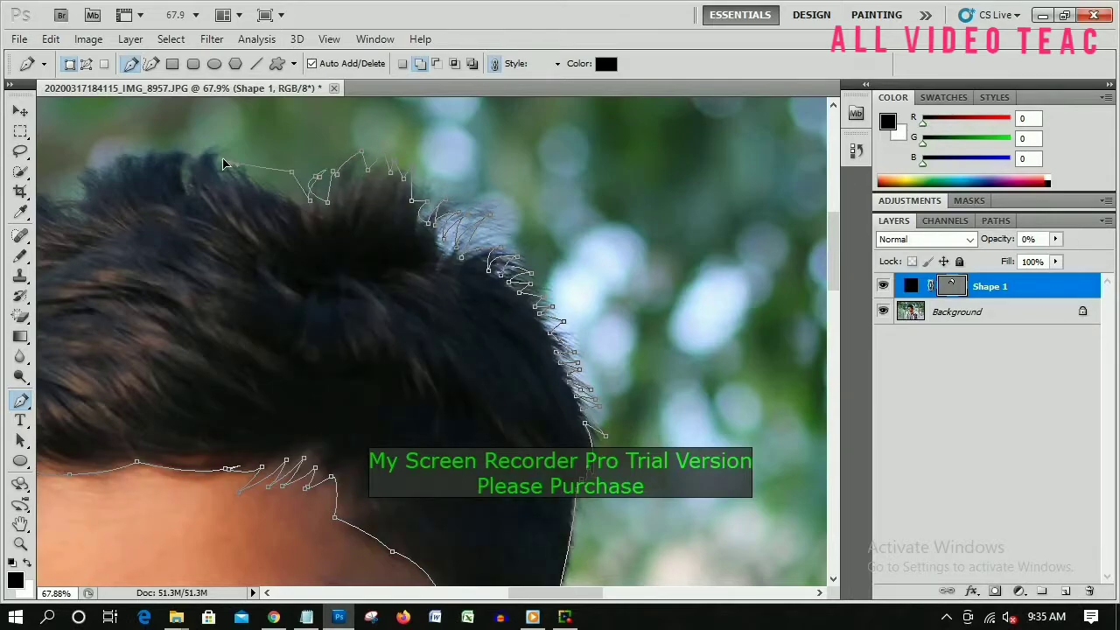
scroll(262, 219, up, 3)
click(245, 303)
scroll(245, 303, up, 2)
click(116, 378)
click(107, 427)
drag(101, 481, 220, 327)
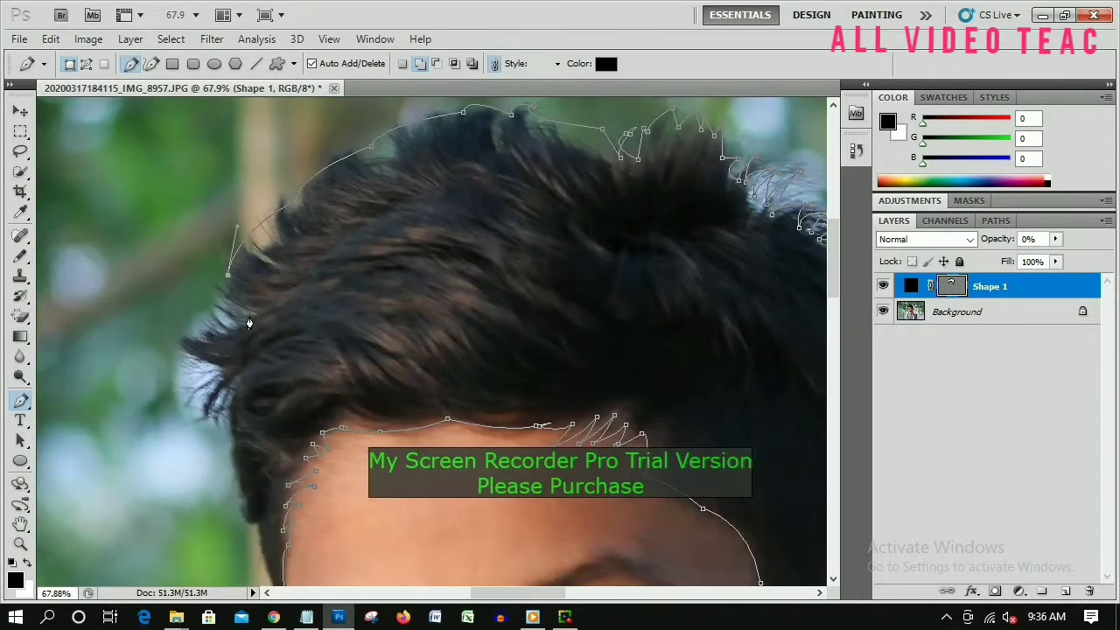
click(210, 311)
click(185, 335)
click(168, 344)
click(205, 410)
click(230, 413)
drag(251, 526, 286, 318)
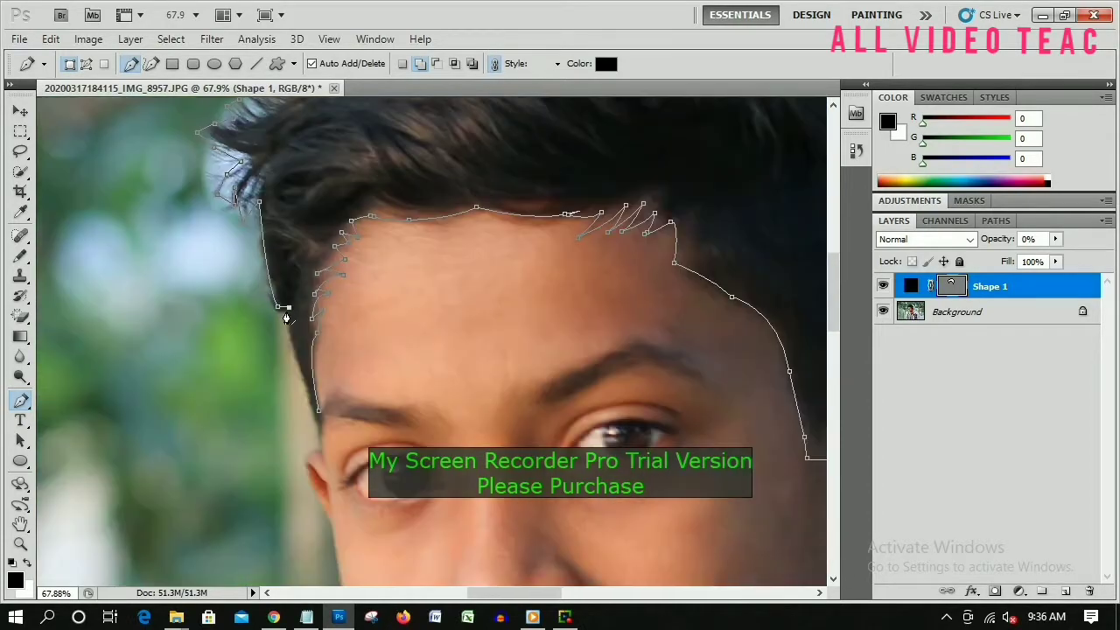
key(ctrl+0)
key(0)
key(alt+bracketleft)
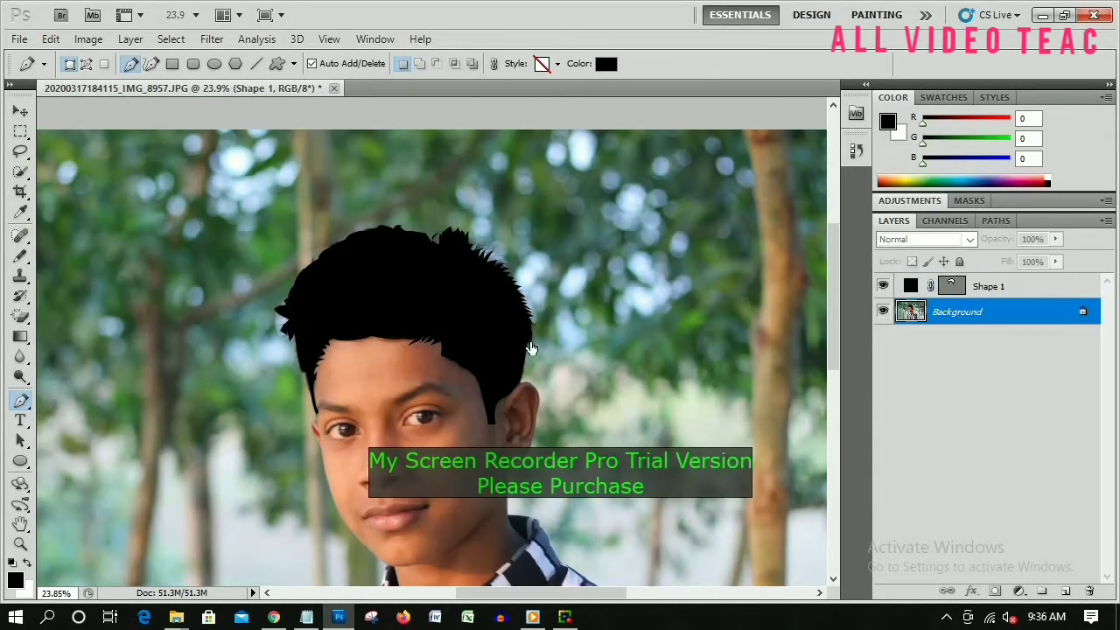
Step: Hide the black hair shape and zoom in on the face
key(alt+bracketright)
scroll(397, 382, up, 2)
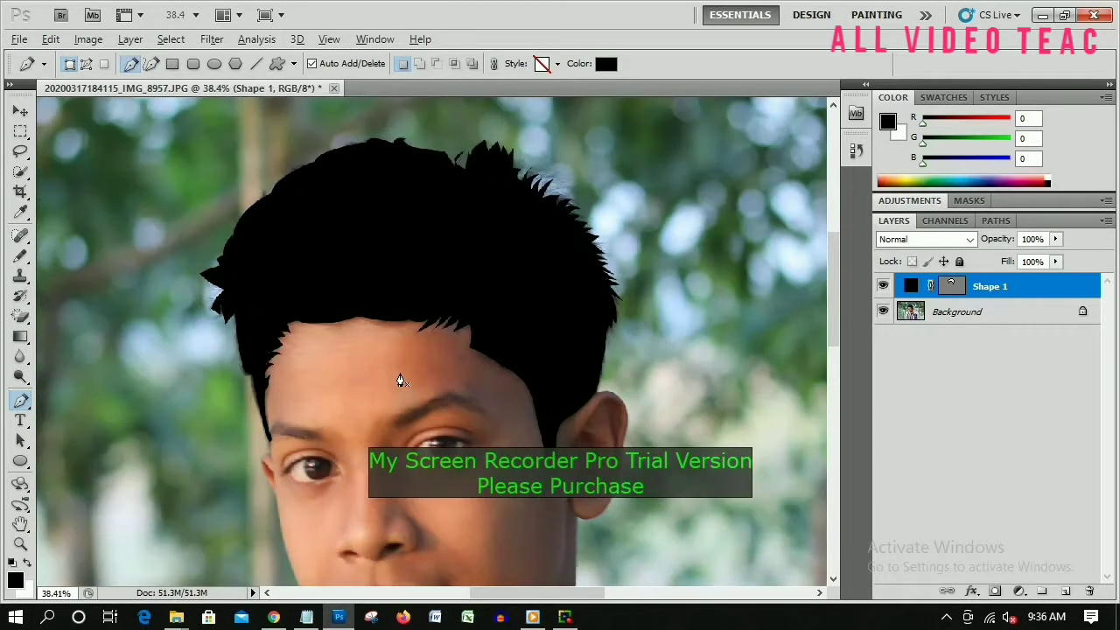
click(883, 286)
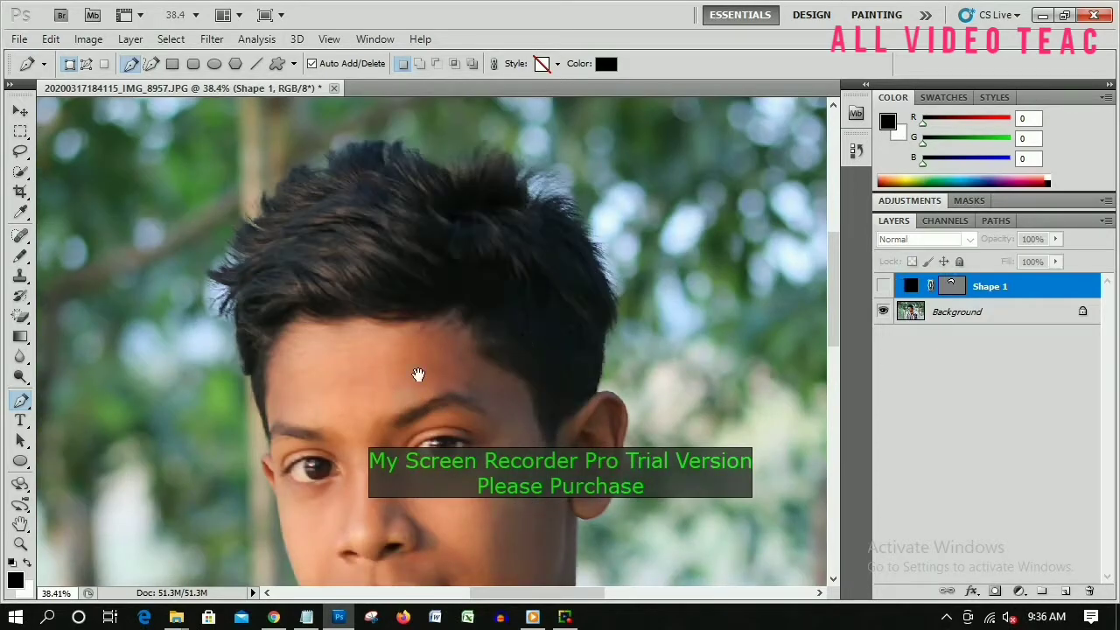
mouse_move(419, 374)
mouse_down()
mouse_move(437, 200)
mouse_move(404, 430)
mouse_up()
scroll(386, 377, up, 1)
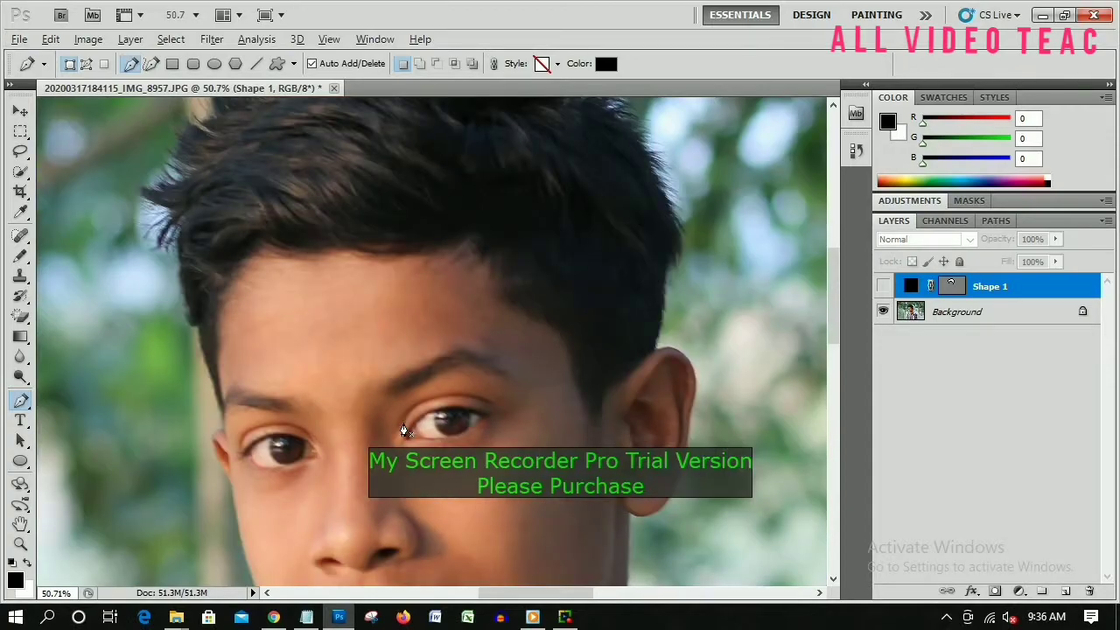
scroll(390, 387, up, 3)
Step: Trace the right eyebrow as a solid black shape and duplicate its layer
click(348, 377)
click(455, 315)
click(496, 285)
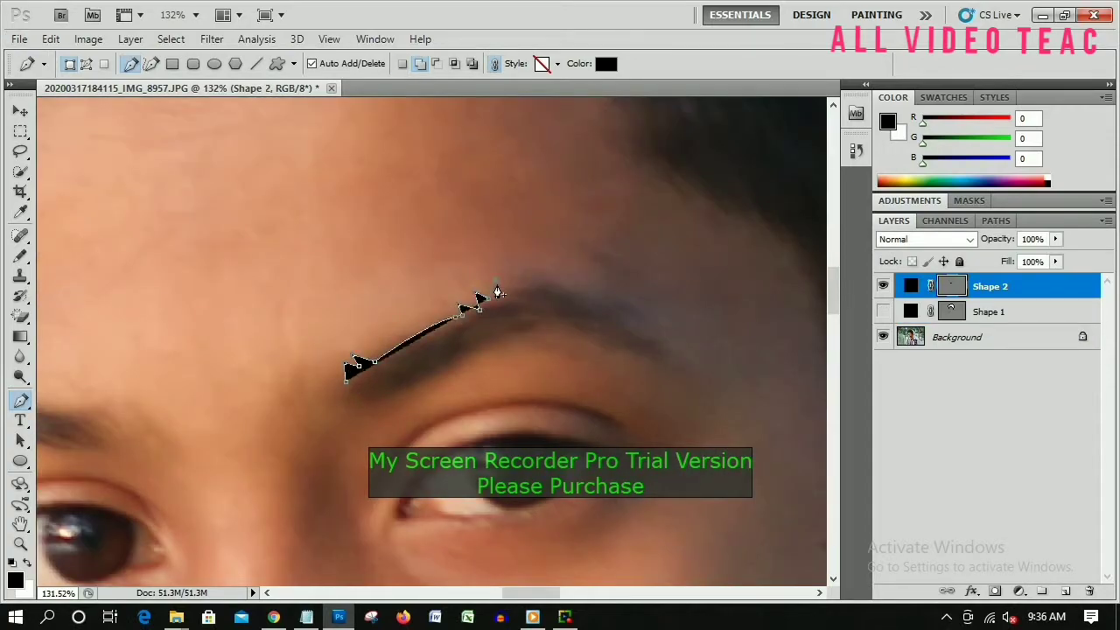
click(604, 290)
click(631, 320)
click(665, 348)
drag(1005, 241, 917, 240)
click(630, 363)
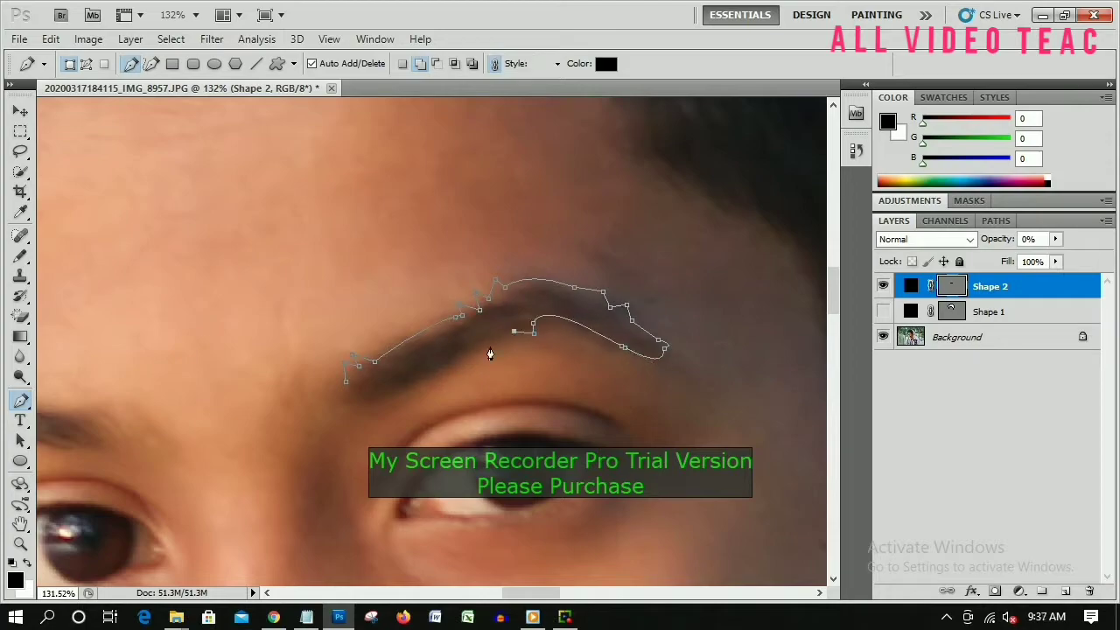
click(490, 350)
click(377, 383)
scroll(350, 385, down, 1)
mouse_move(1083, 246)
mouse_down()
mouse_move(1034, 286)
mouse_move(1066, 592)
mouse_up()
key(ctrl+j)
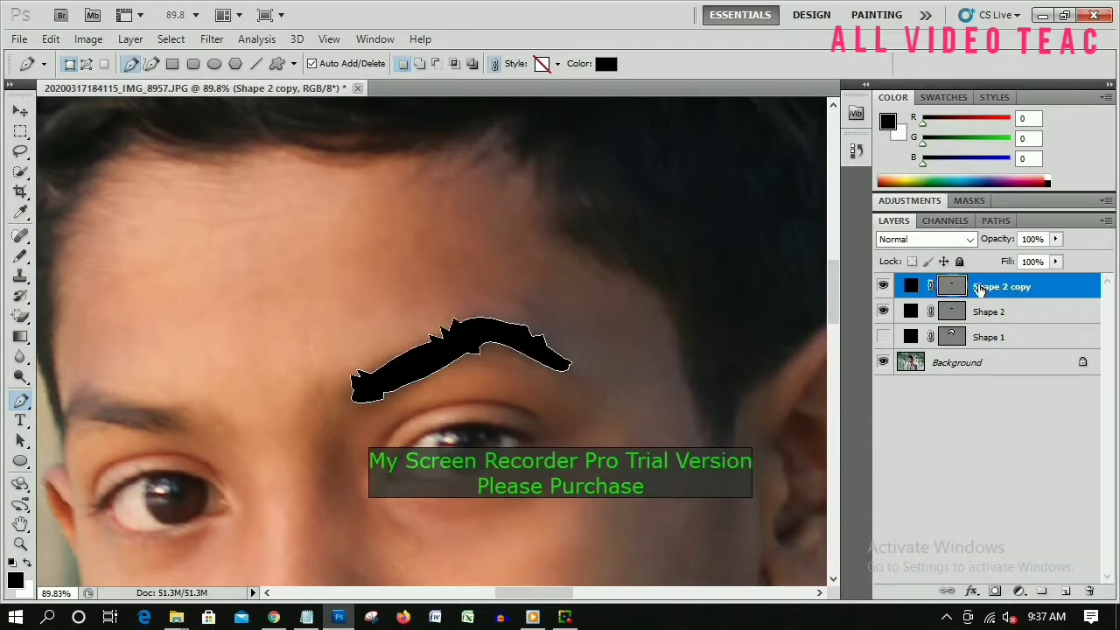
Step: Flip the eyebrow copy horizontally, then move and rotate it over the other brow
key(ctrl+t)
right_click(537, 407)
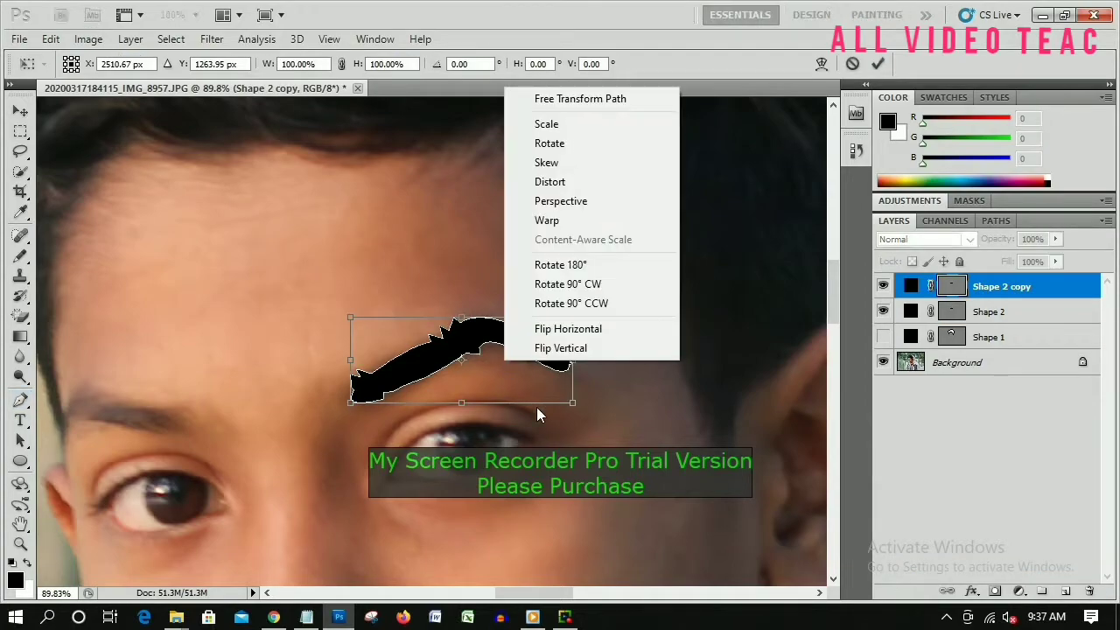
click(560, 337)
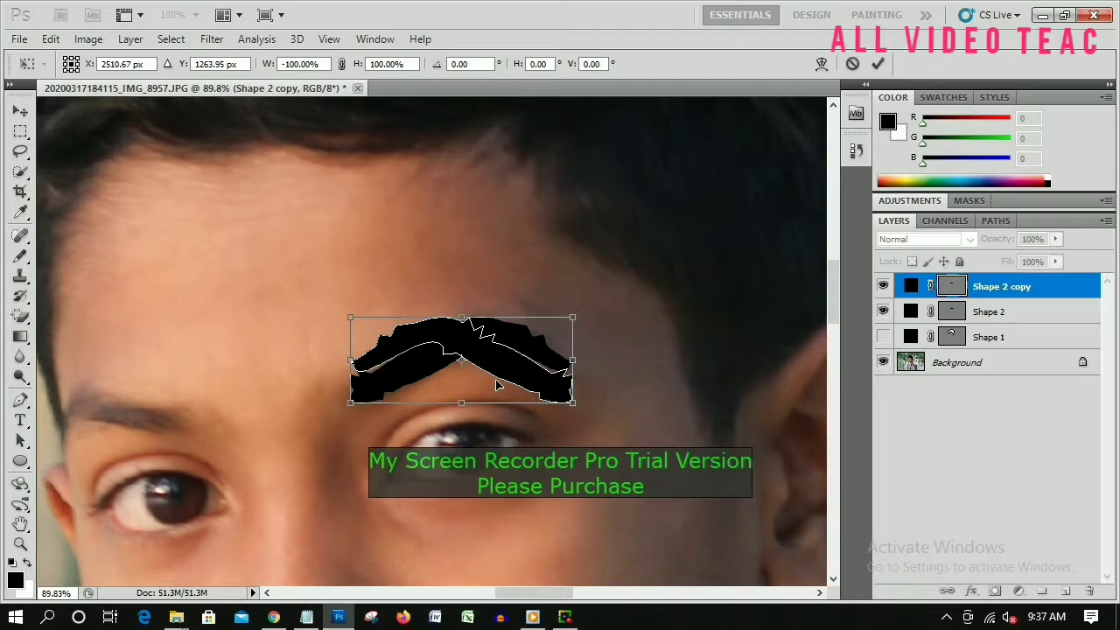
mouse_move(500, 388)
mouse_down()
mouse_move(201, 445)
mouse_move(153, 442)
mouse_up()
scroll(153, 441, down, 2)
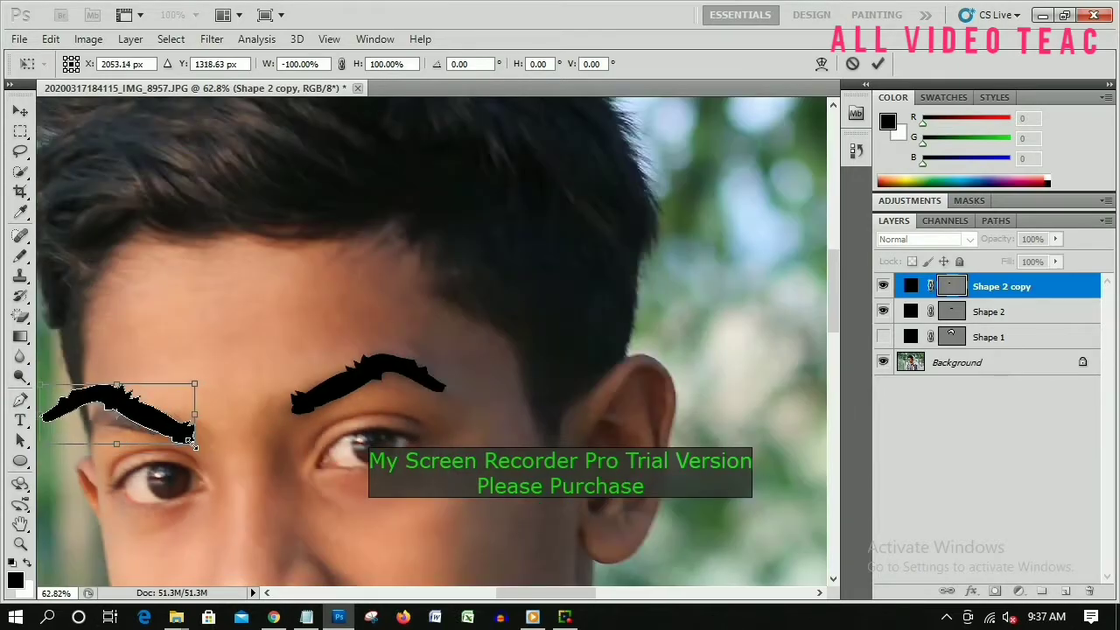
drag(197, 385, 175, 399)
key(Return)
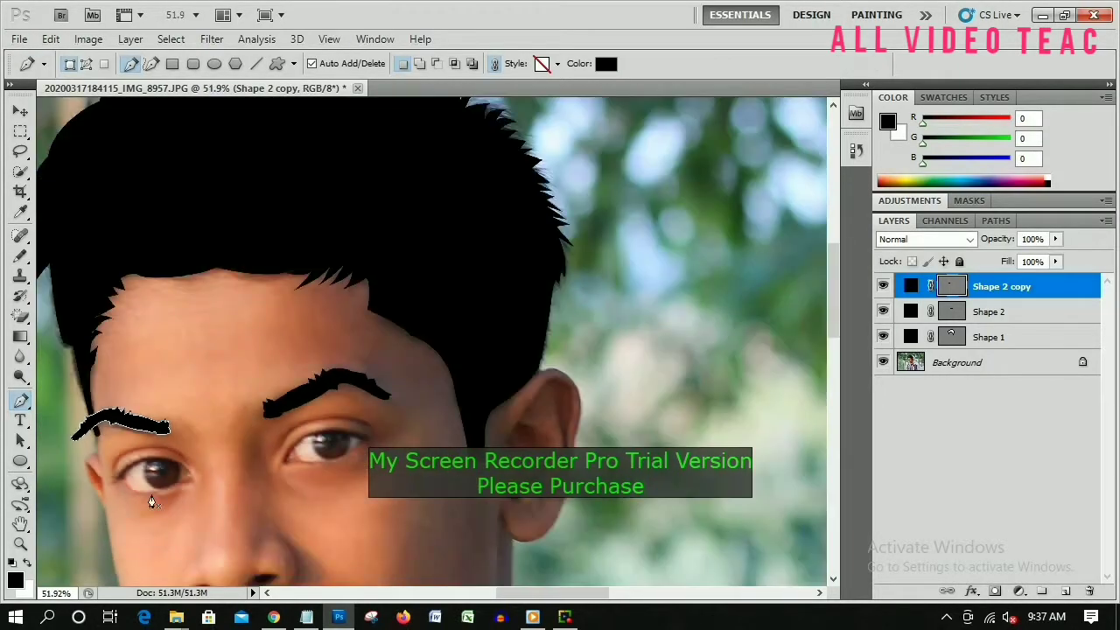
Step: Select the Pen tool again and hide all traced shape layers so only the photo shows
scroll(84, 413, down, 1)
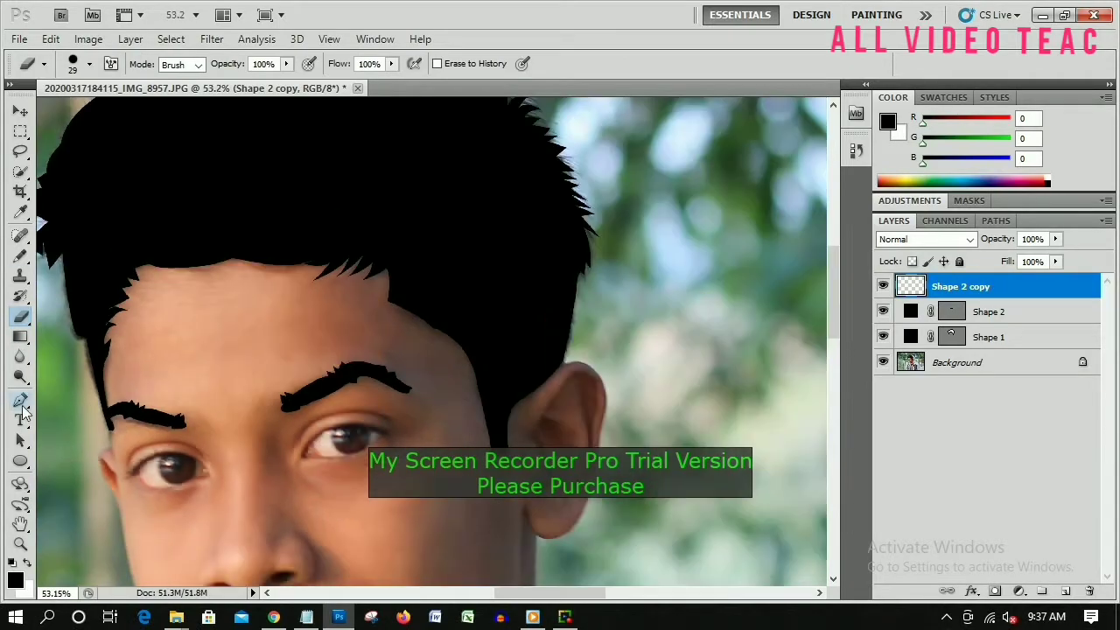
click(21, 400)
click(883, 362)
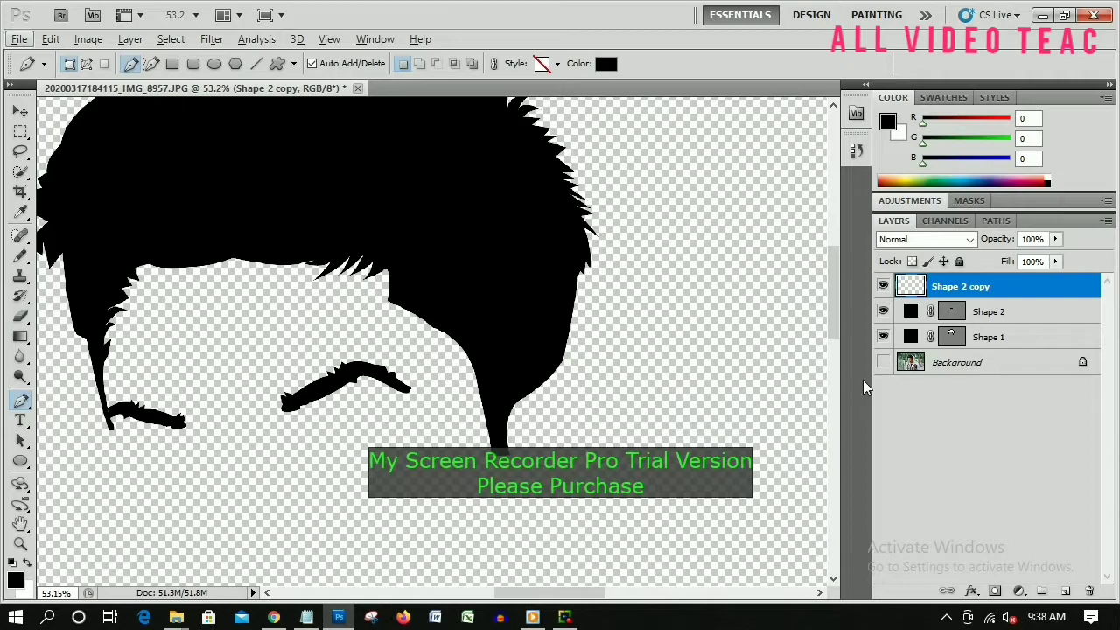
click(883, 362)
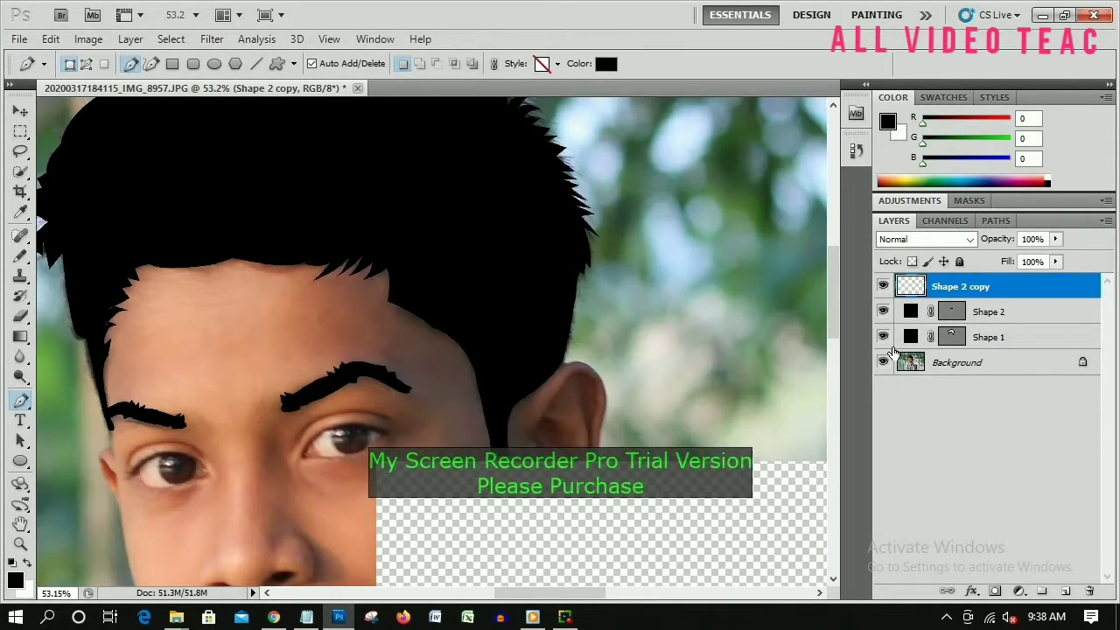
drag(883, 337, 883, 286)
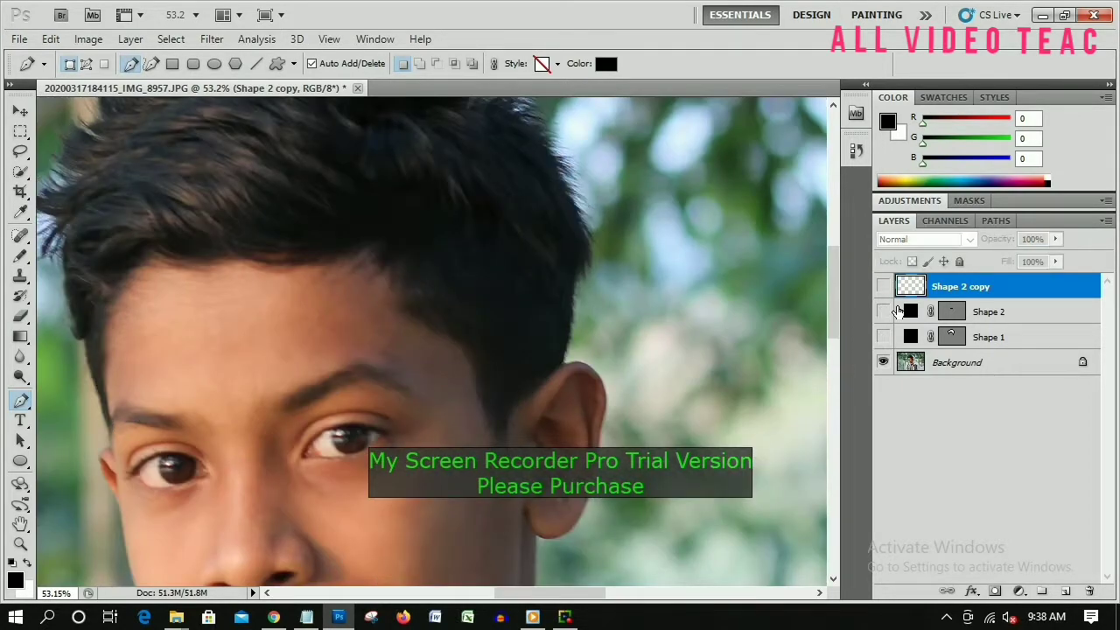
scroll(325, 472, up, 3)
mouse_move(325, 423)
mouse_down()
mouse_move(476, 256)
mouse_move(477, 405)
mouse_up()
Step: Draw a thin black crease line curving above the eye
scroll(477, 405, up, 1)
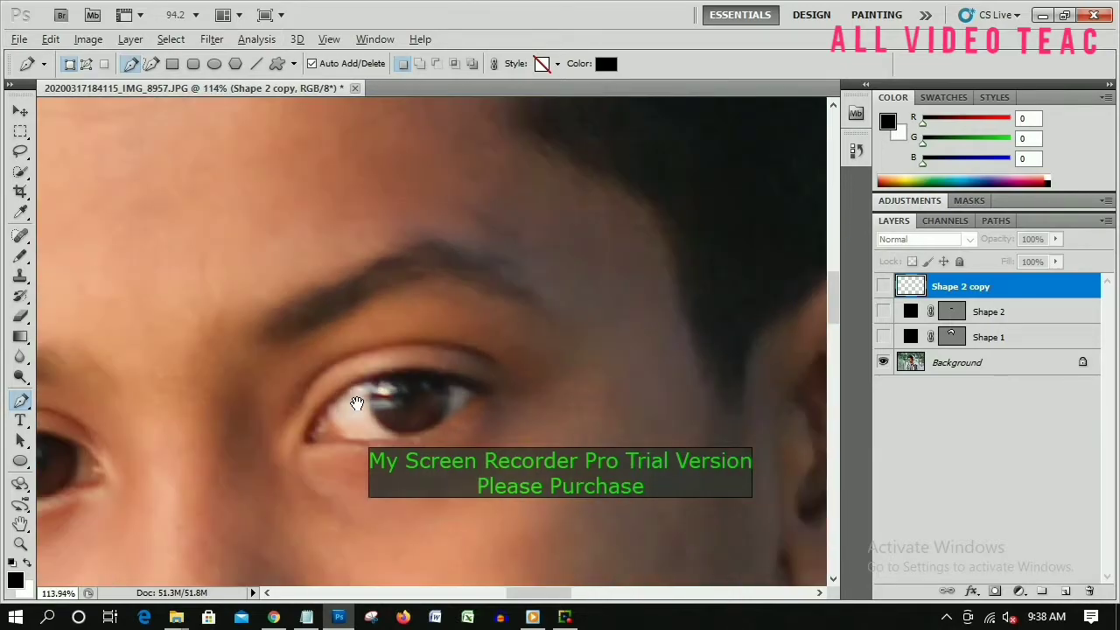
scroll(356, 409, up, 1)
click(271, 421)
drag(527, 354, 692, 446)
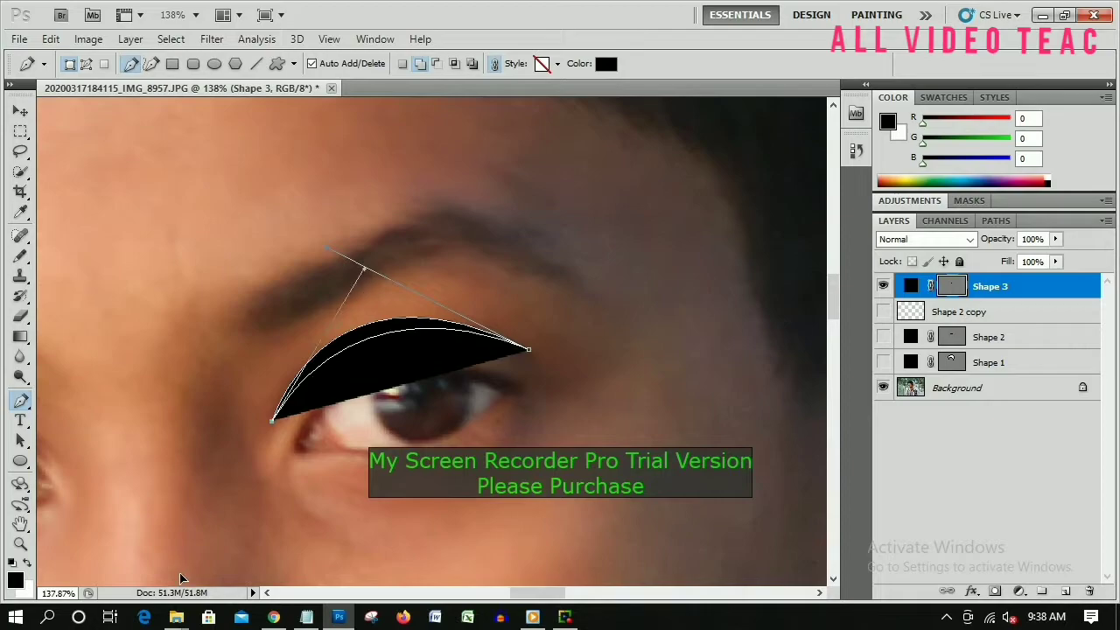
scroll(263, 430, up, 1)
click(261, 431)
Step: Start the eye outline shape, undoing misplaced anchors and curving it over the upper lid
click(267, 451)
click(444, 435)
mouse_move(537, 376)
mouse_down()
mouse_move(569, 354)
mouse_move(485, 361)
mouse_up()
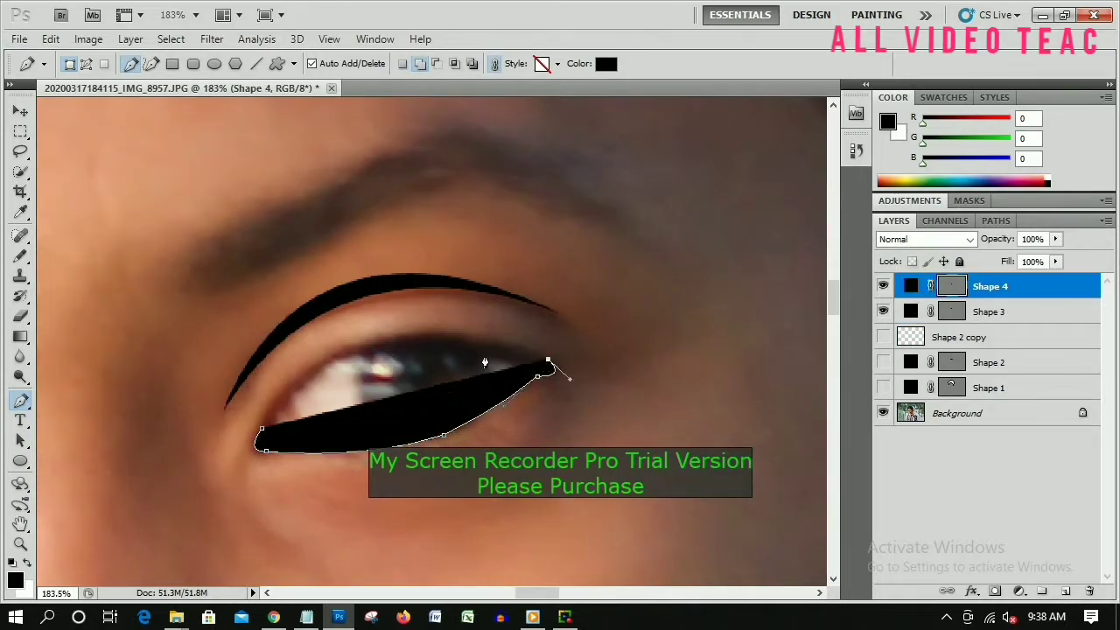
key(ctrl+alt+z)
key(ctrl+alt+z)
key(ctrl+alt+z)
drag(410, 333, 463, 335)
drag(555, 366, 580, 393)
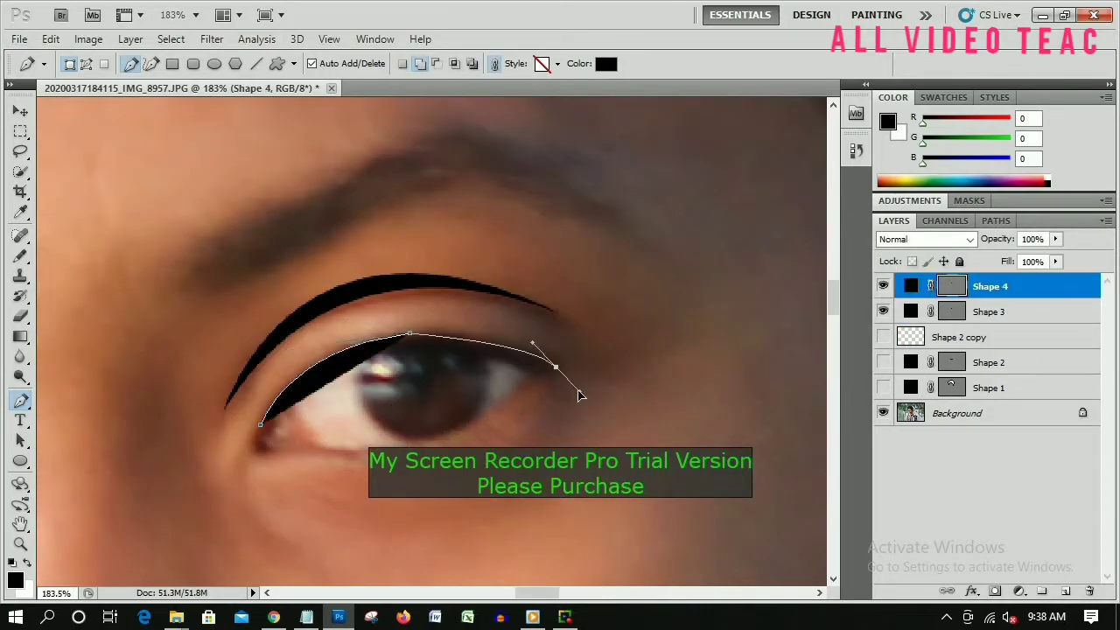
drag(448, 429, 531, 373)
Step: Trace the eye outline along the lower lid at reduced opacity and close it
key(0)
key(0)
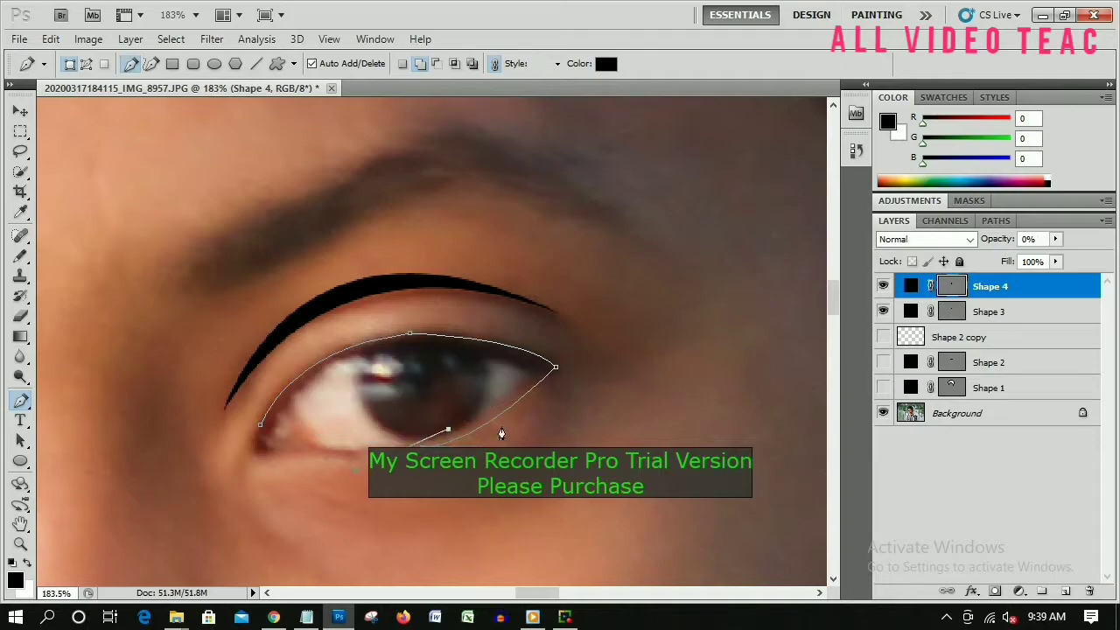
drag(323, 366, 211, 421)
click(260, 426)
key(0)
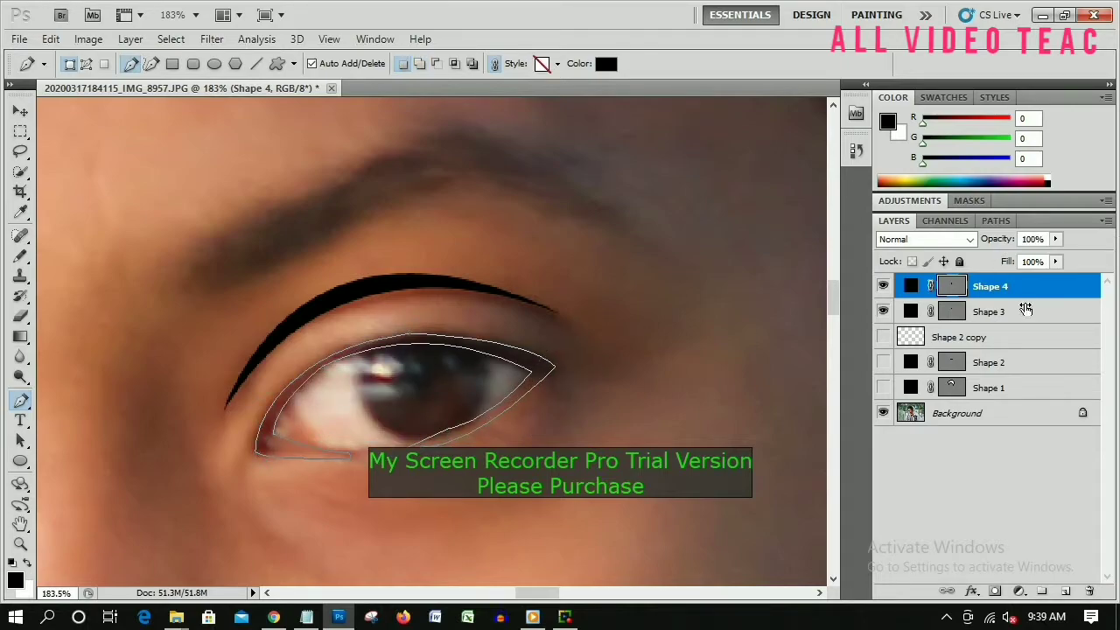
click(1025, 310)
click(1027, 289)
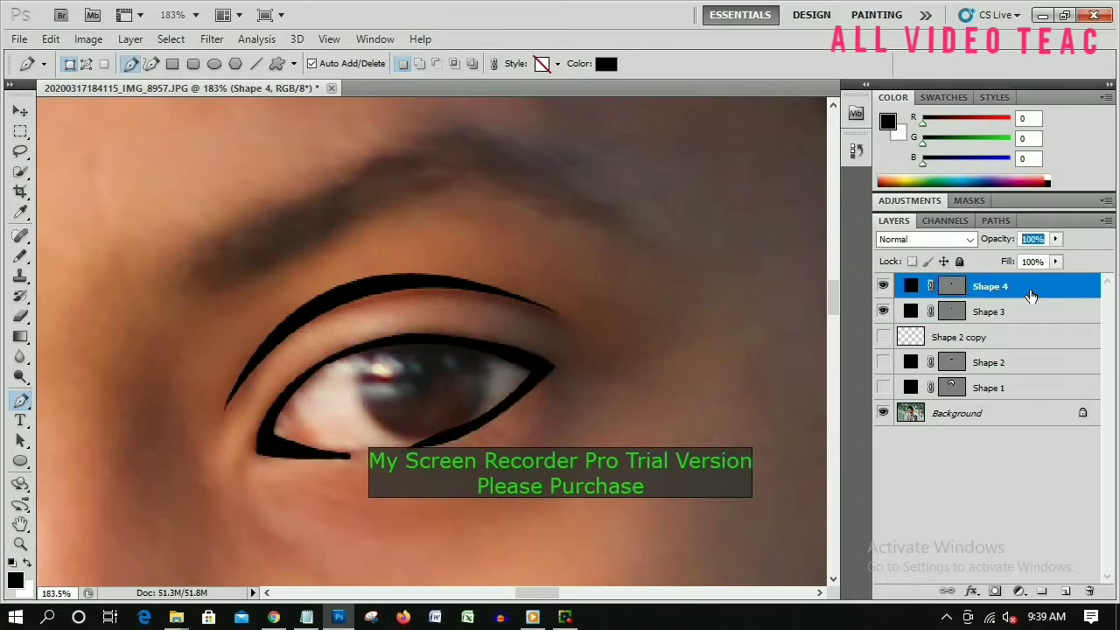
click(989, 317)
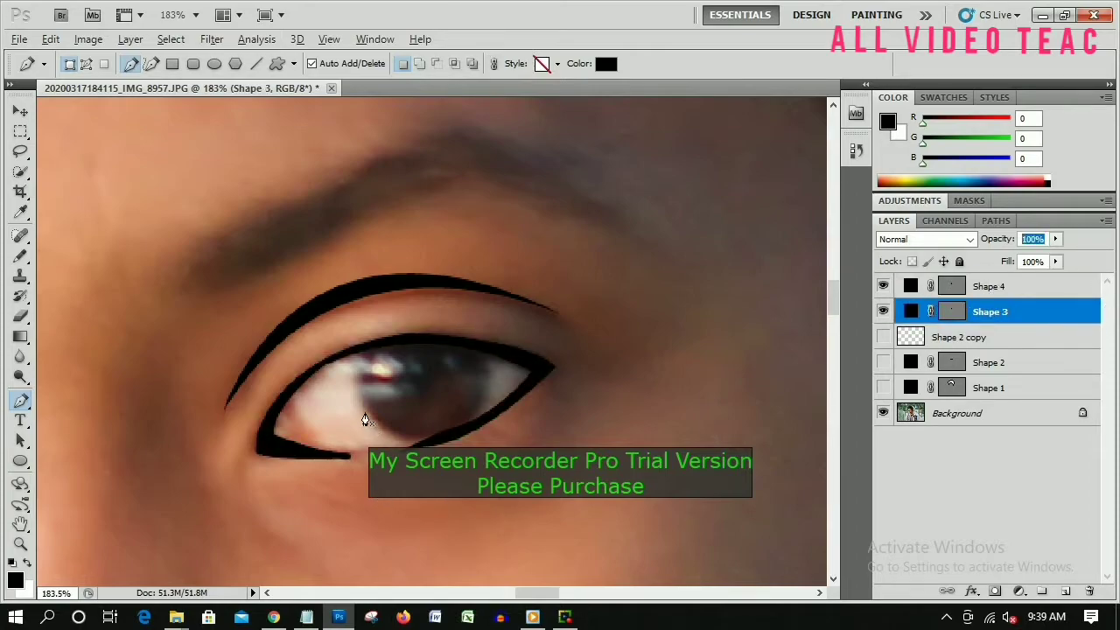
Step: Draw a white eye shape with the standard Pen tool
key(alt)
right_click(21, 400)
click(111, 551)
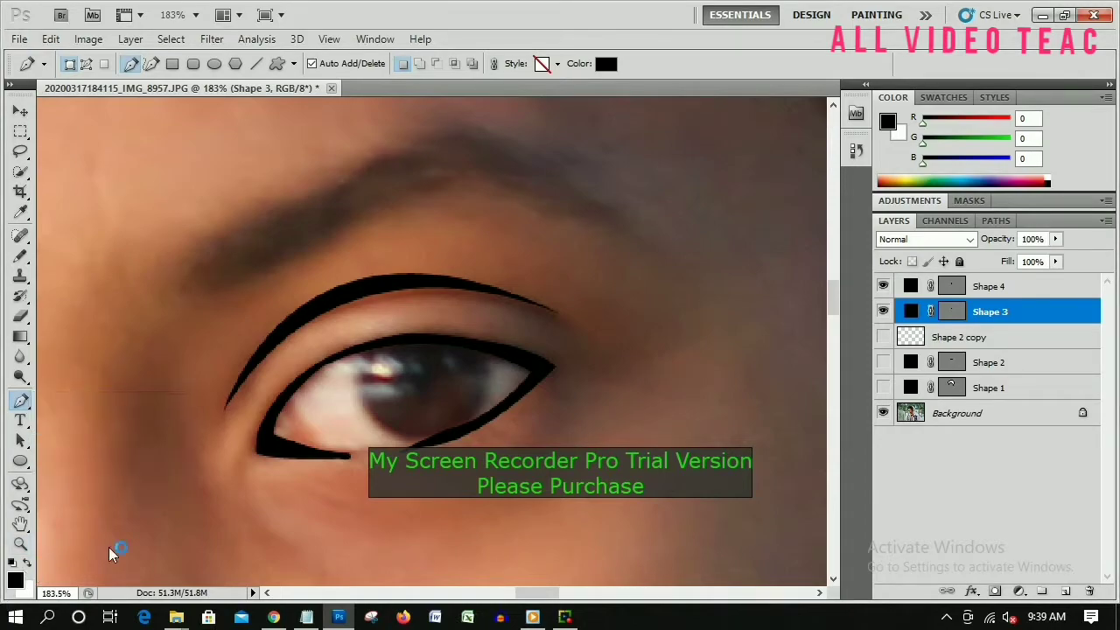
click(29, 567)
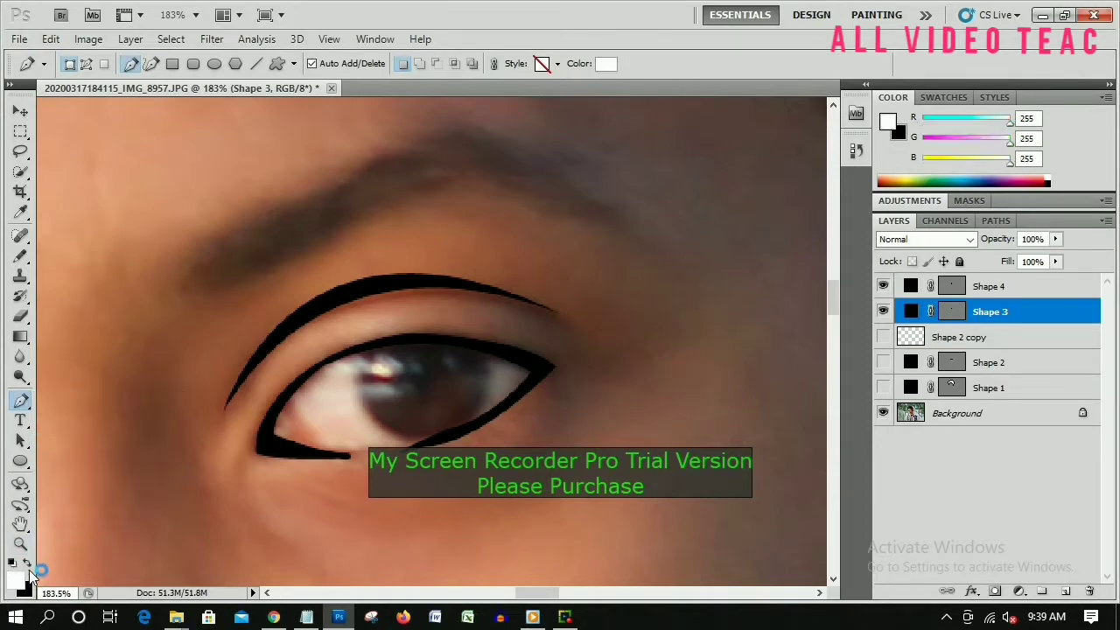
click(266, 446)
drag(362, 350, 411, 339)
drag(537, 368, 586, 410)
click(268, 445)
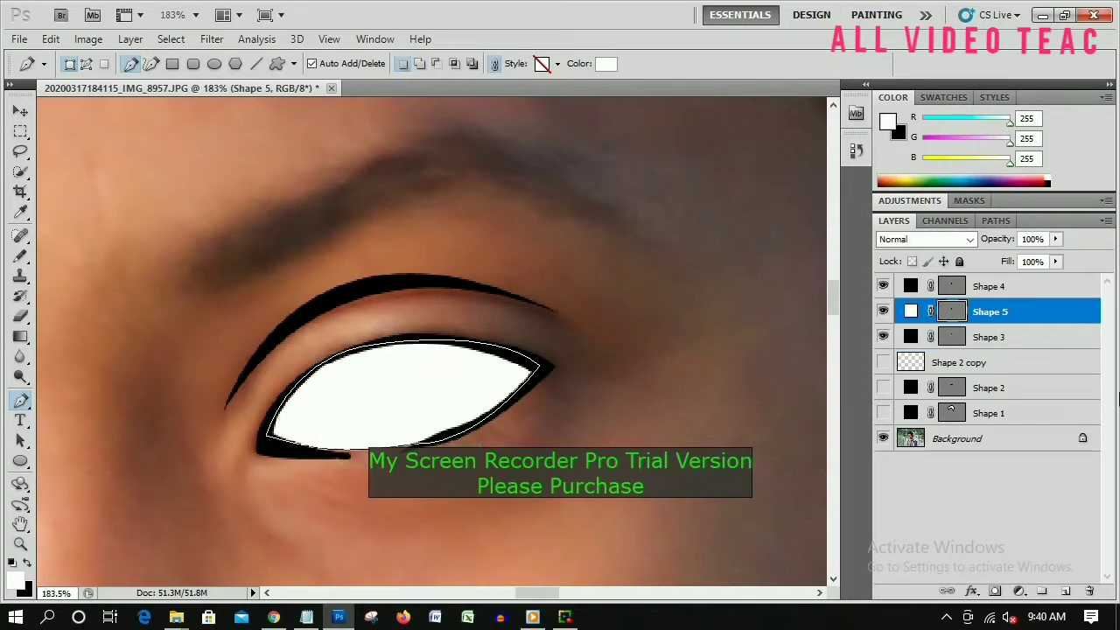
scroll(919, 239, down, 3)
Step: Draw a light grey (RGB 188) eye-white shape inside the black outline
click(887, 121)
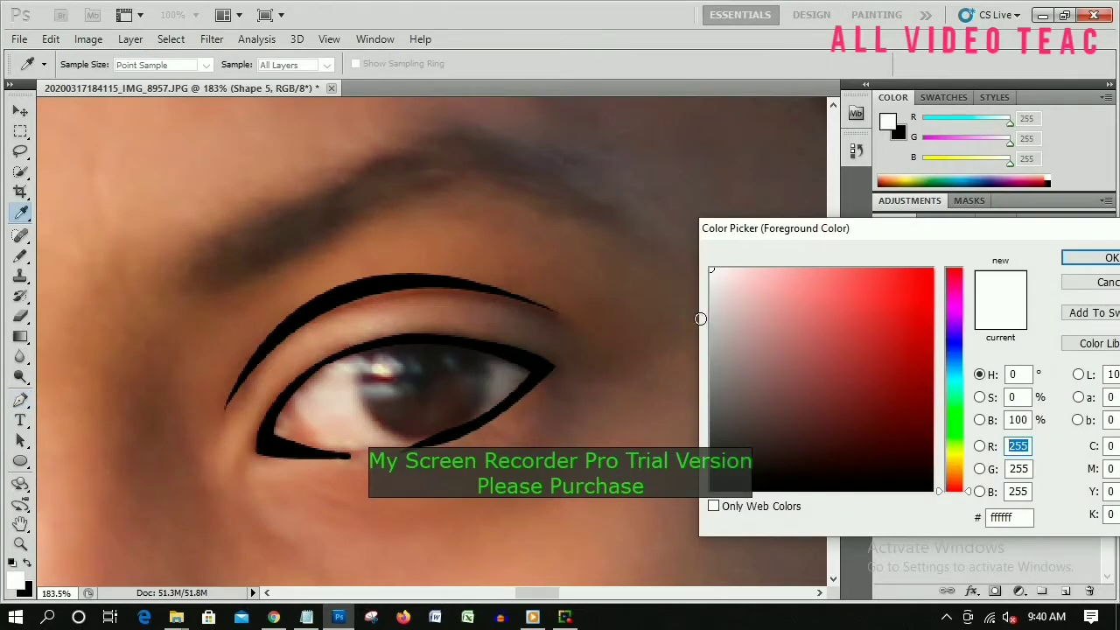
click(711, 326)
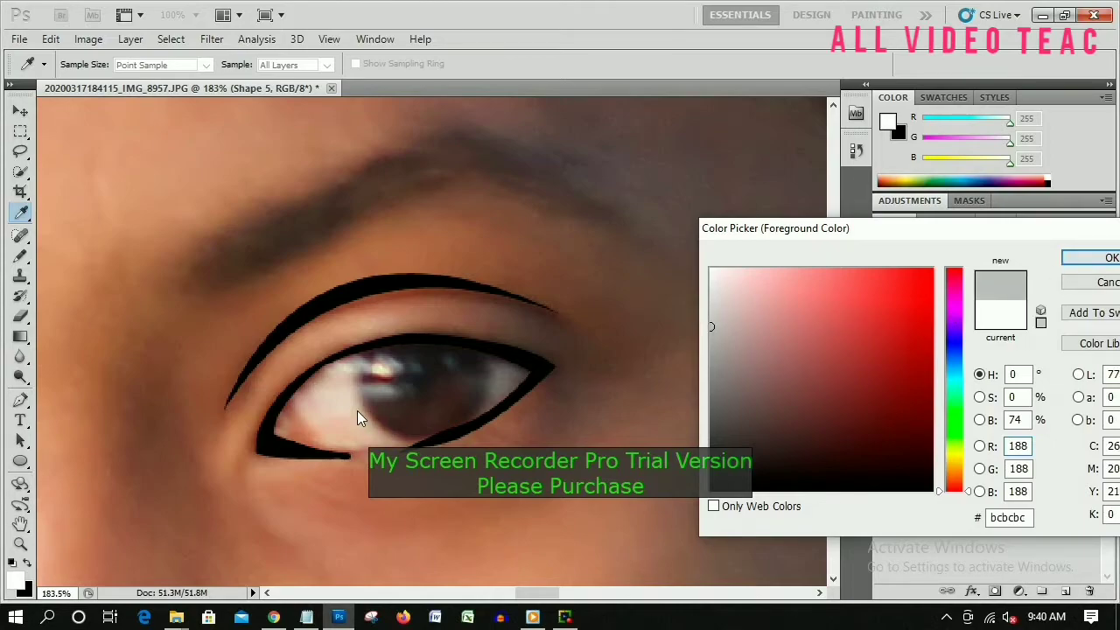
key(Return)
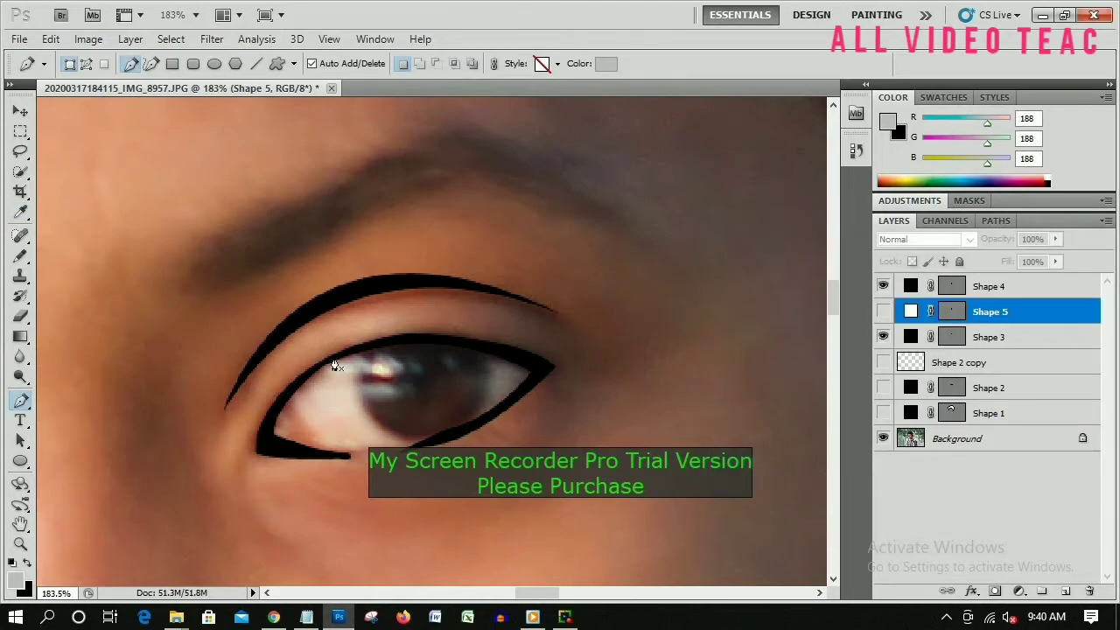
click(334, 358)
drag(442, 435, 494, 420)
click(513, 359)
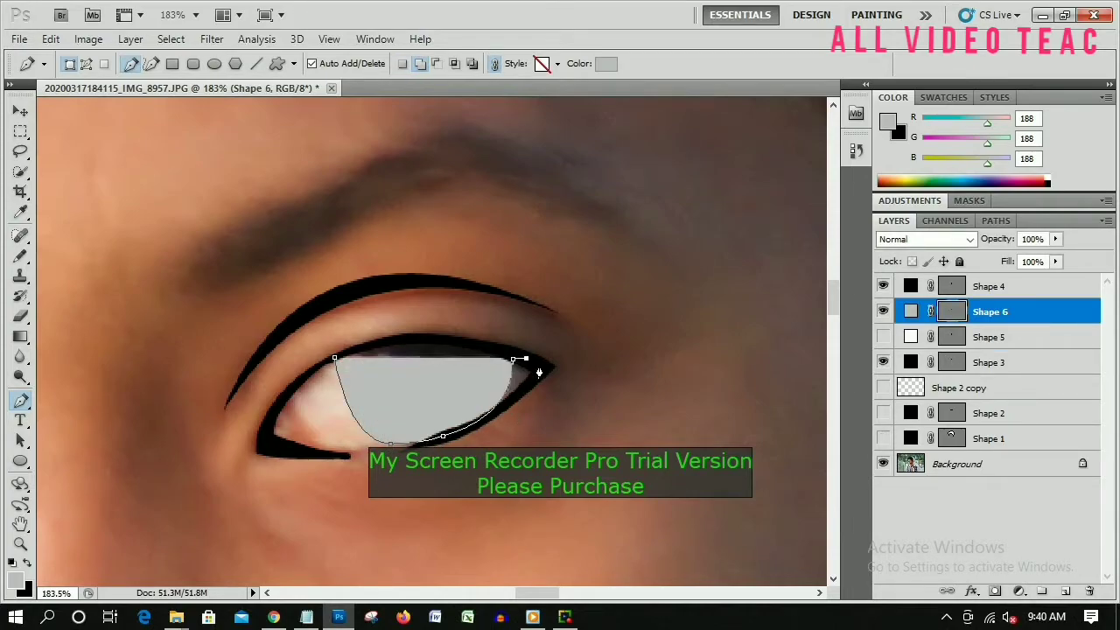
click(335, 461)
click(263, 442)
click(334, 359)
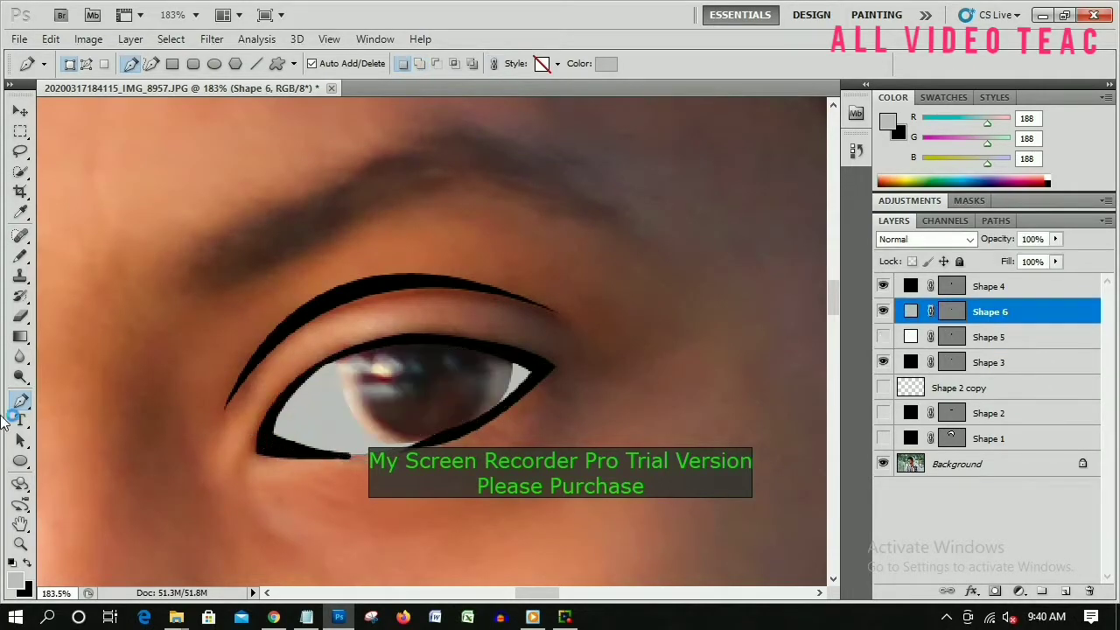
key(d)
scroll(429, 385, up, 1)
Step: Draw a black round shape, duplicate it, and shrink the copy to about three quarters
click(347, 343)
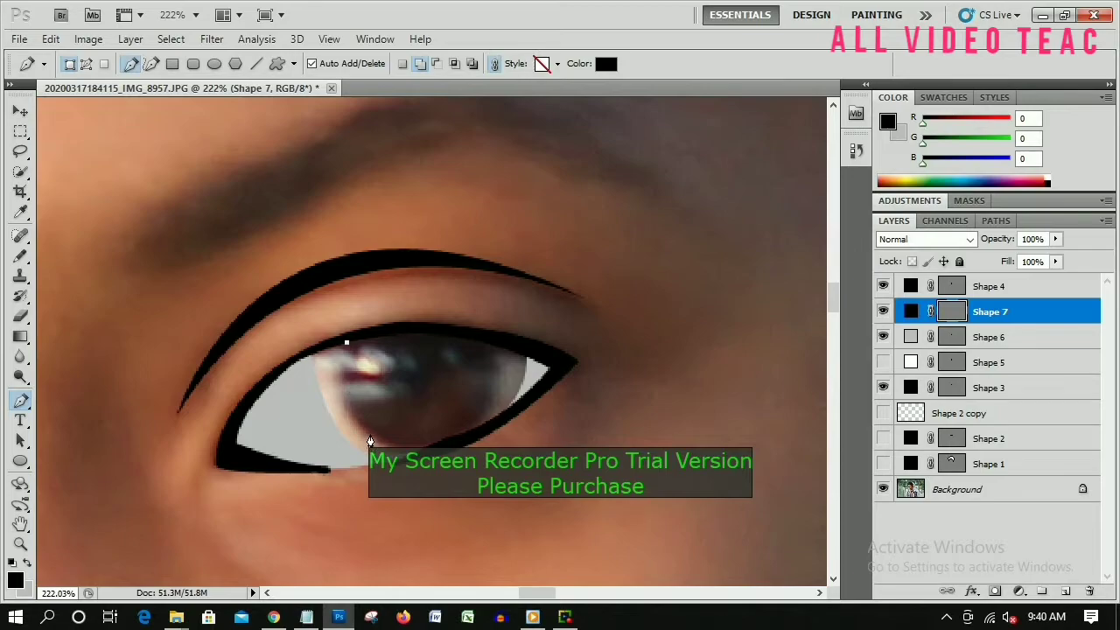
drag(370, 441, 433, 445)
drag(496, 355, 479, 326)
click(347, 343)
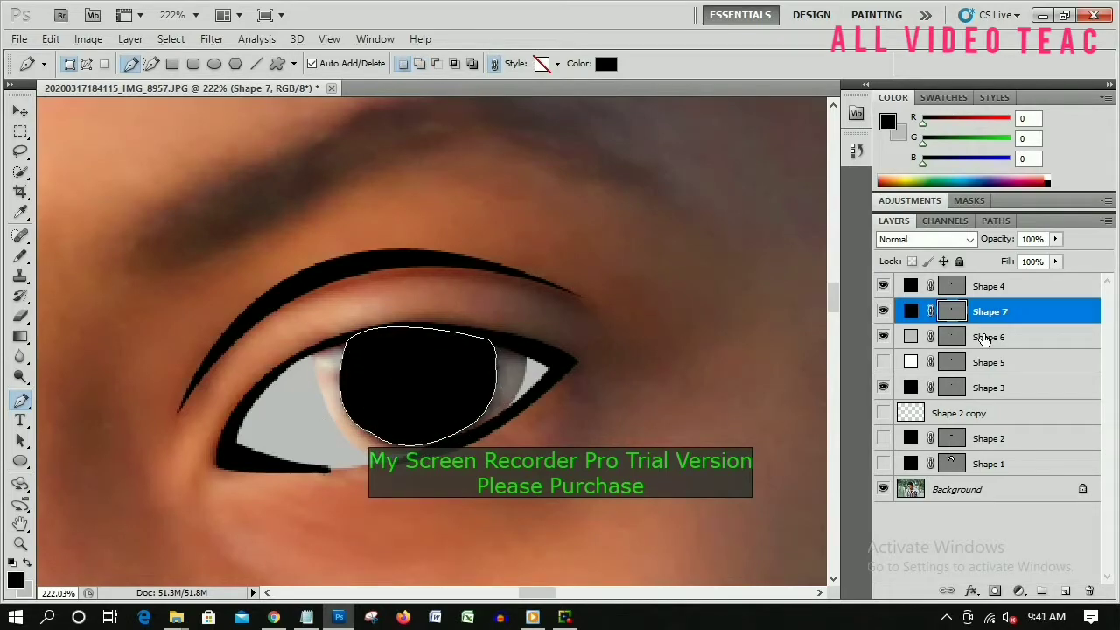
key(ctrl+j)
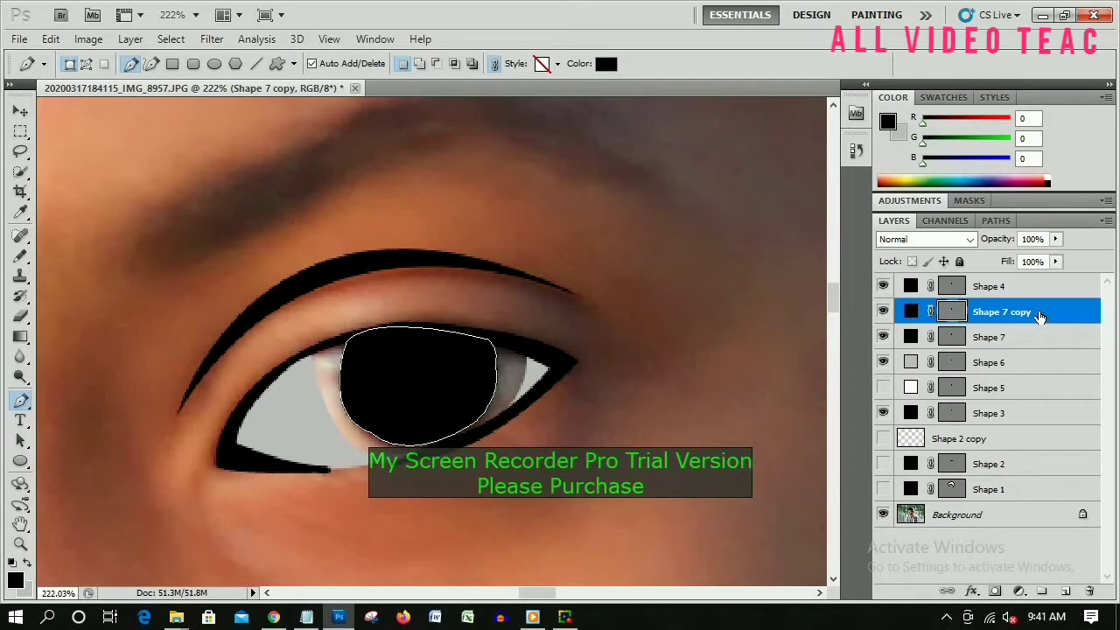
key(ctrl+t)
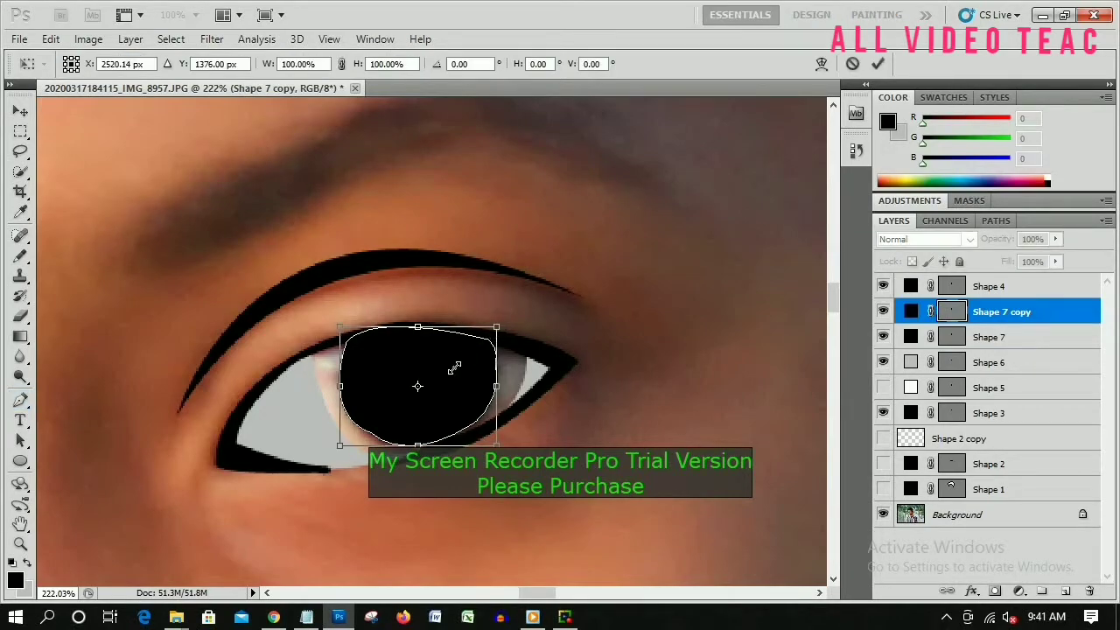
mouse_move(454, 369)
mouse_down()
mouse_move(429, 414)
mouse_move(456, 384)
mouse_move(478, 417)
mouse_up()
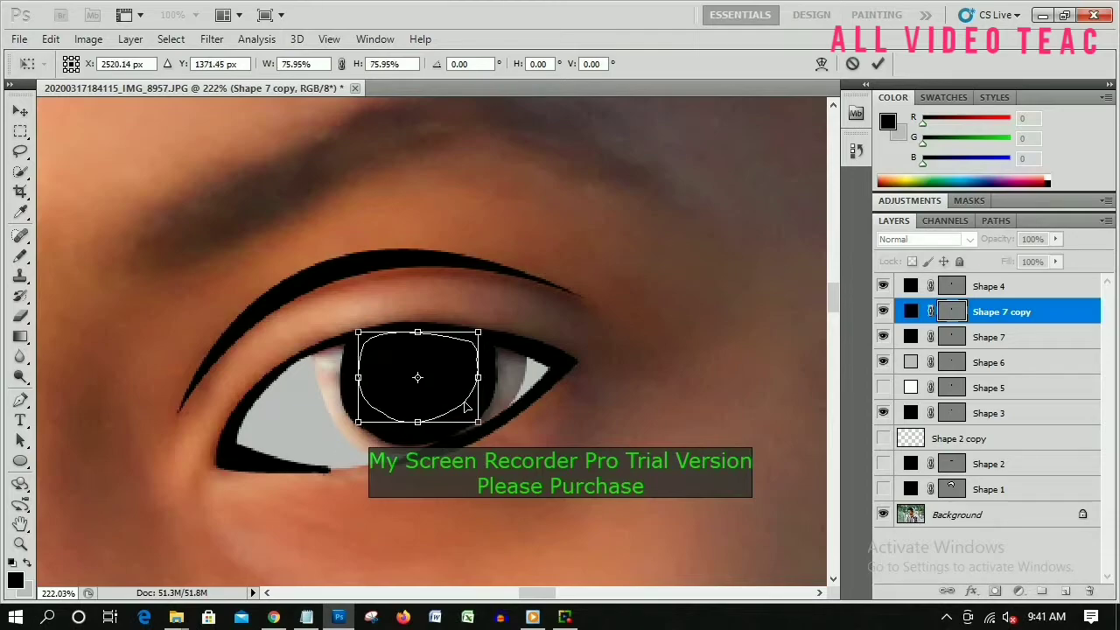
key(Return)
key(p)
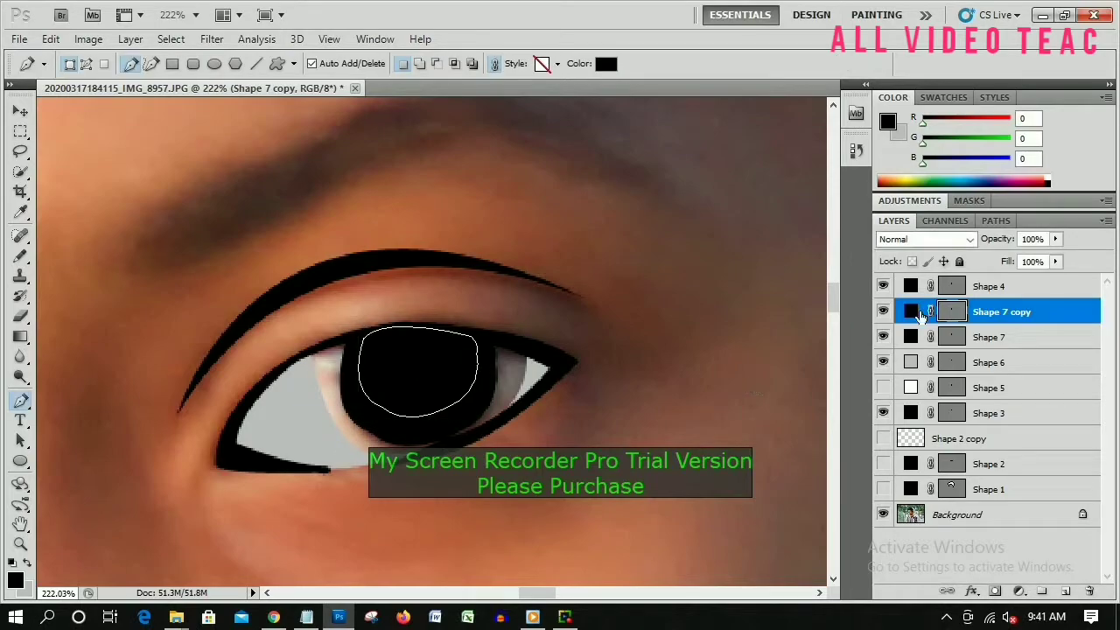
Step: Recolour the copy blue (#007fc8), widen it slightly, and rasterize it
double_click(913, 312)
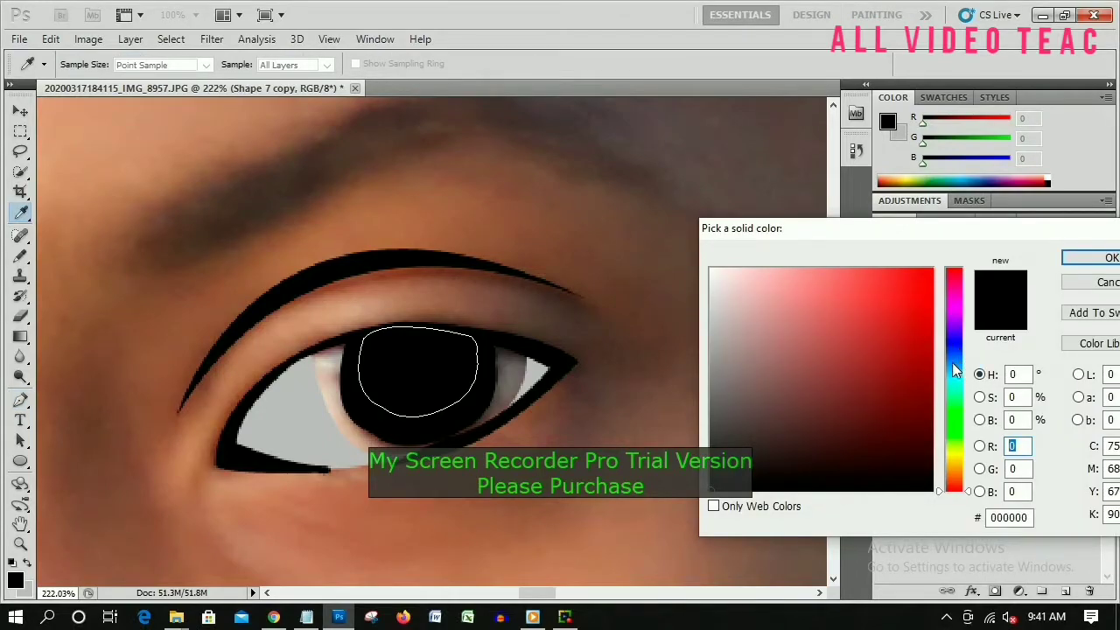
drag(951, 366, 952, 357)
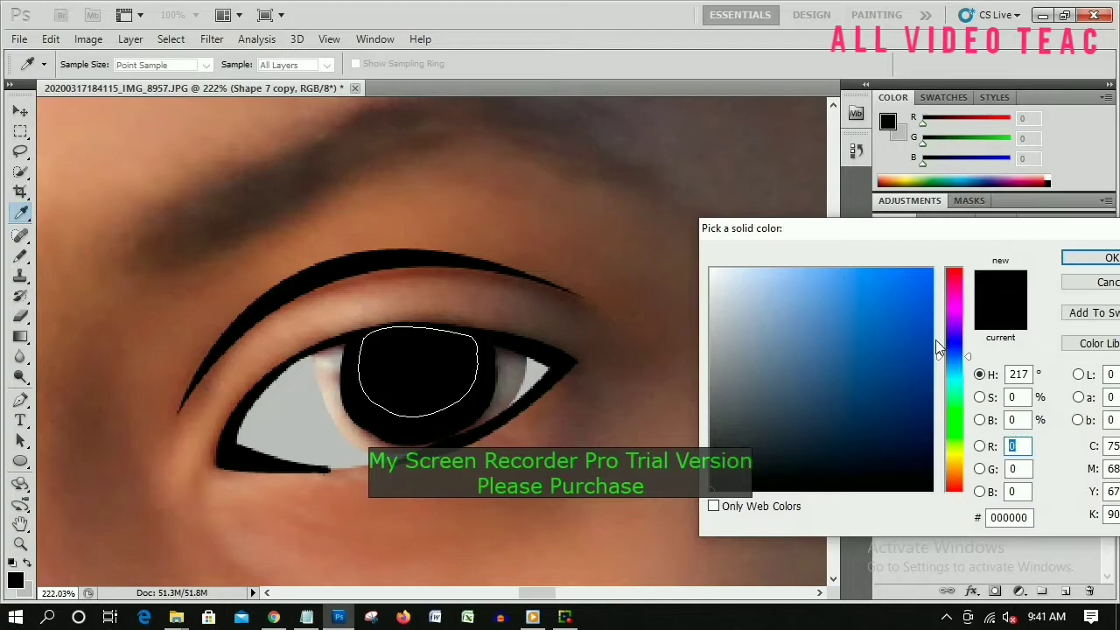
click(931, 315)
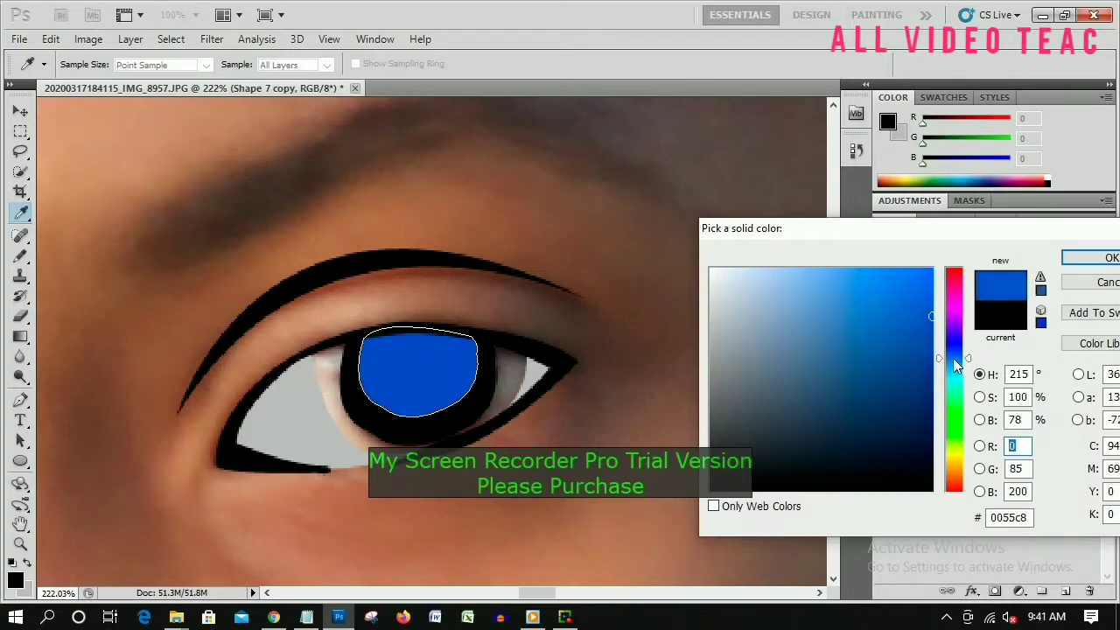
drag(955, 361, 955, 367)
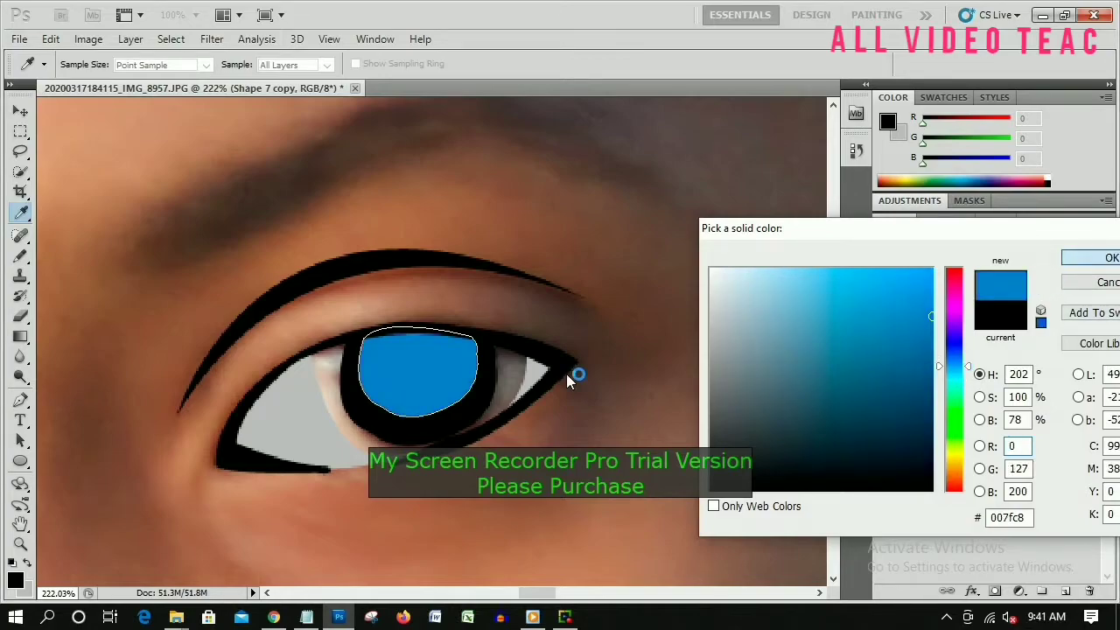
key(Return)
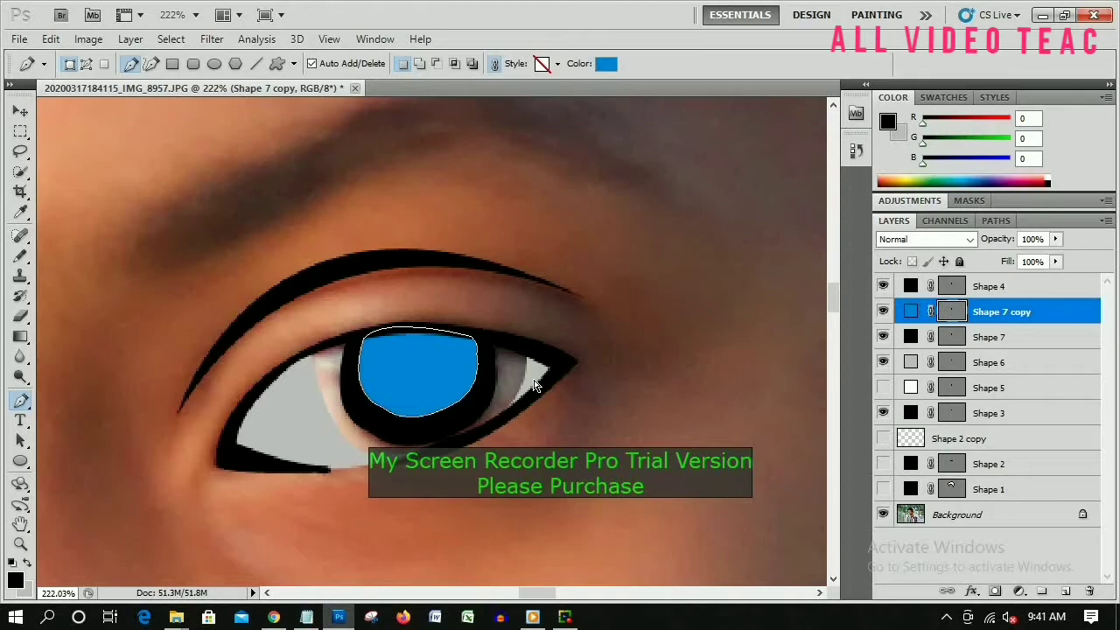
key(ctrl+t)
drag(480, 415, 492, 418)
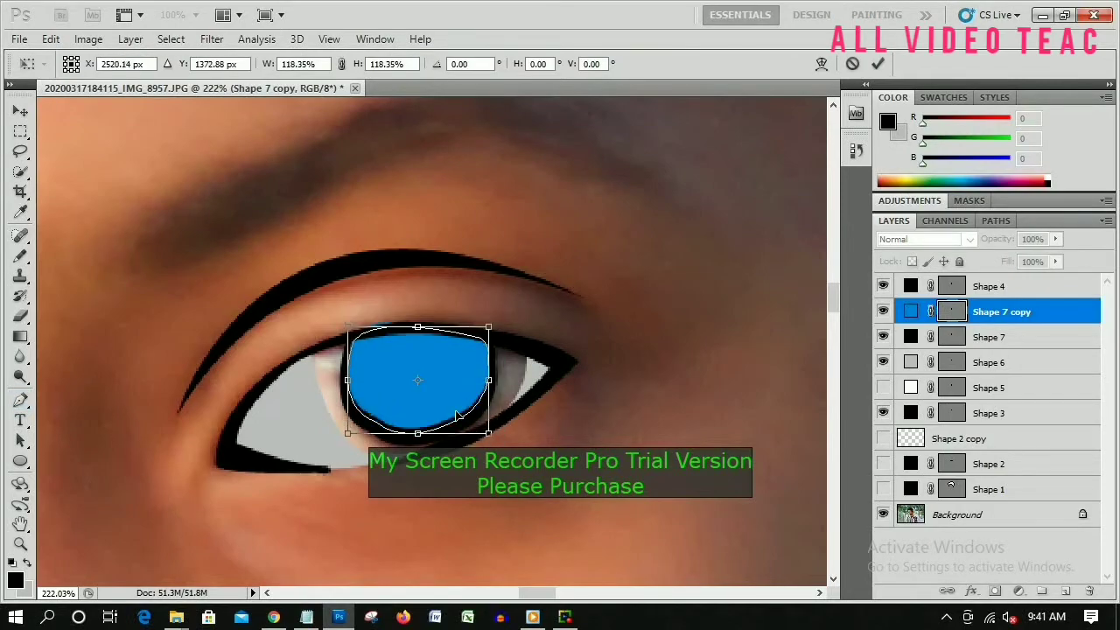
key(Return)
key(e)
key(Return)
Step: Softly darken the iris edges with a 70 px eraser at 37% opacity
right_click(514, 394)
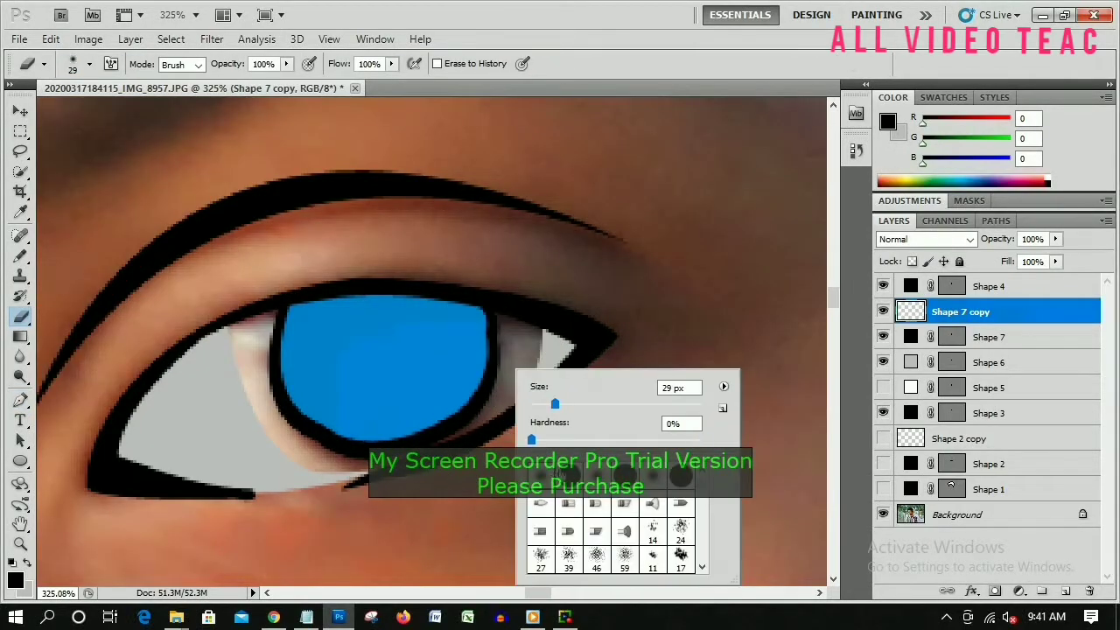
text(70)
key(Return)
key(3)
key(7)
drag(551, 376, 375, 587)
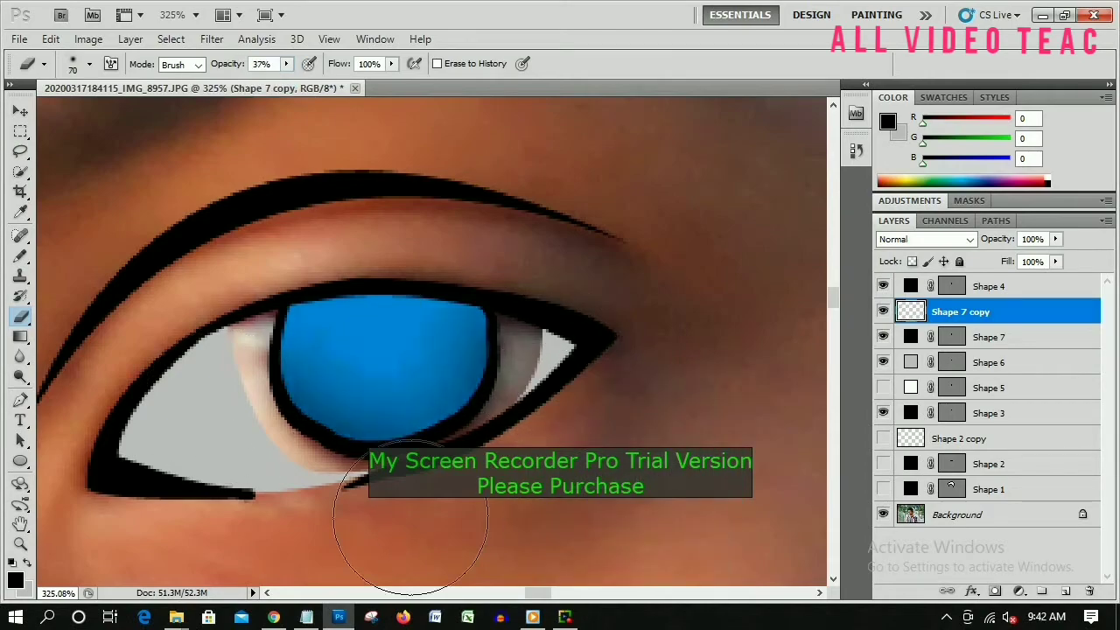
mouse_move(375, 525)
mouse_down()
mouse_move(300, 475)
mouse_move(437, 367)
mouse_up()
Step: Duplicate the black Shape 7 above the iris and shrink it to 69.2% as the pupil
click(1019, 337)
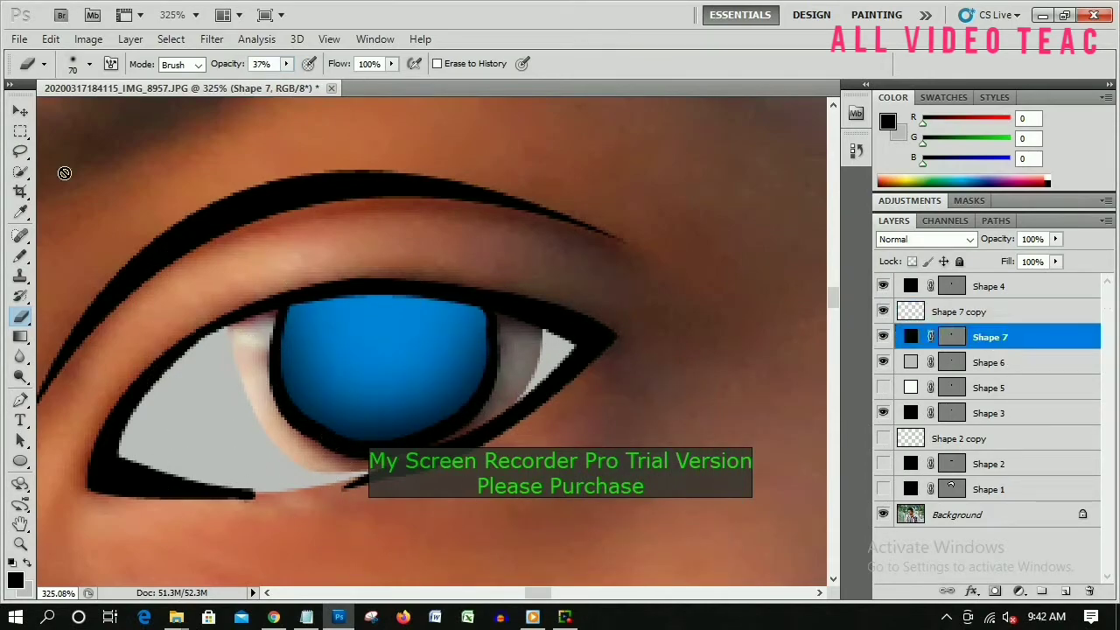
click(21, 111)
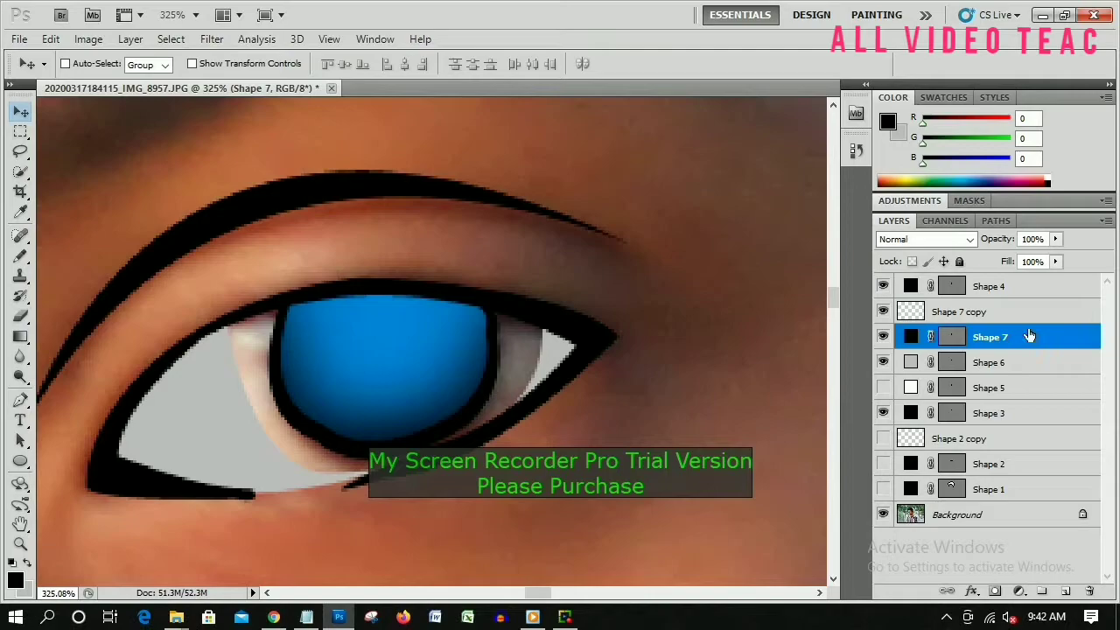
key(ctrl+j)
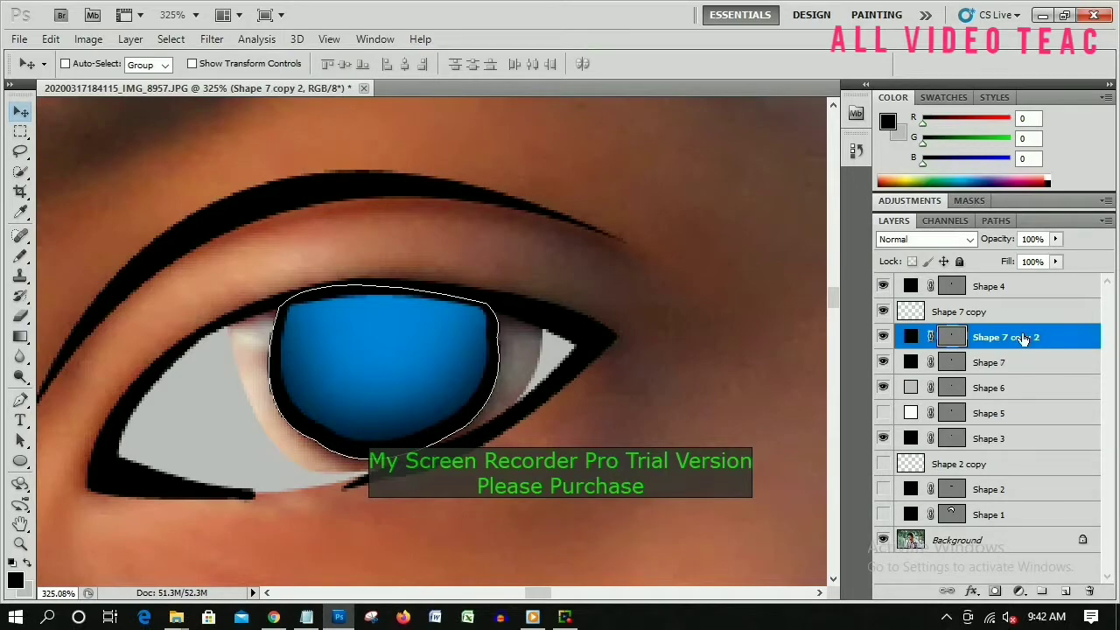
mouse_move(1024, 338)
mouse_down()
mouse_move(1026, 302)
mouse_move(1018, 331)
mouse_up()
click(1018, 313)
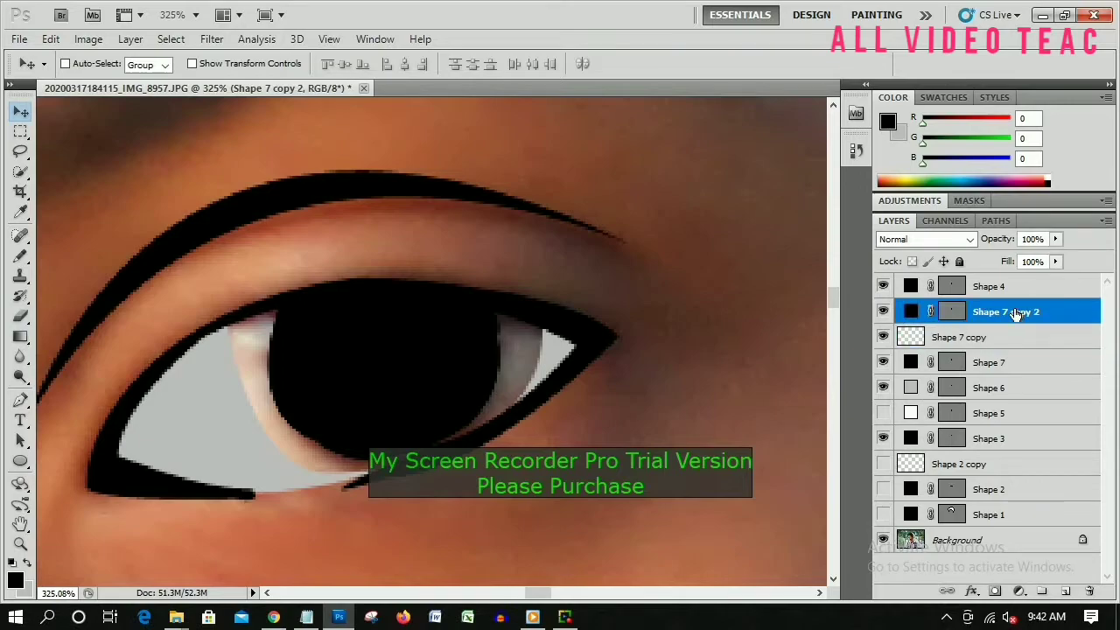
key(ctrl+t)
key(ctrl+j)
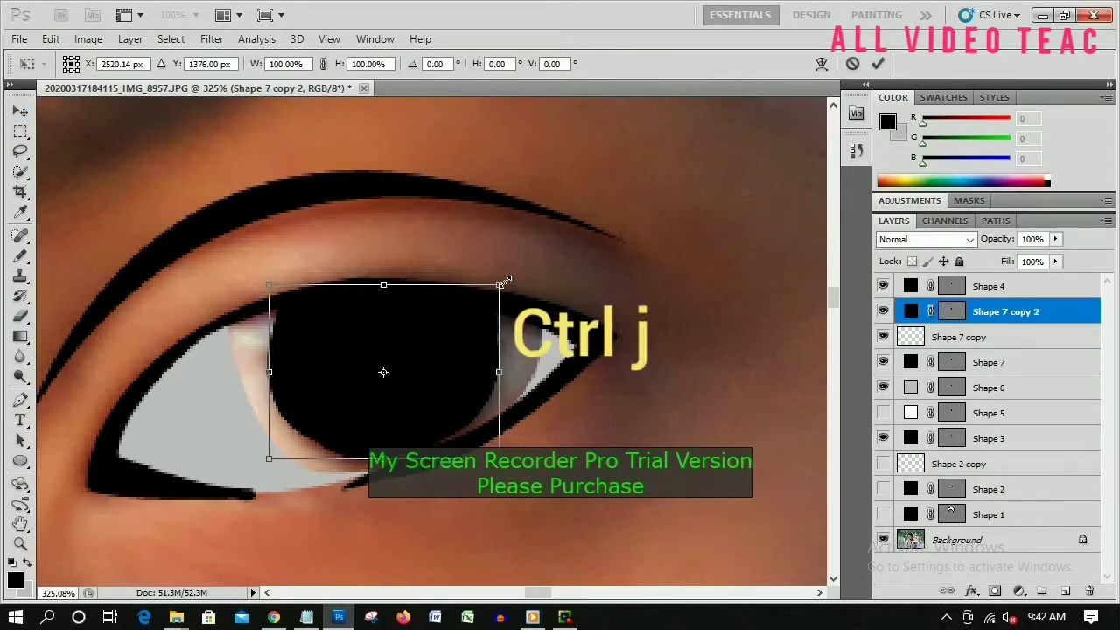
drag(502, 285, 475, 289)
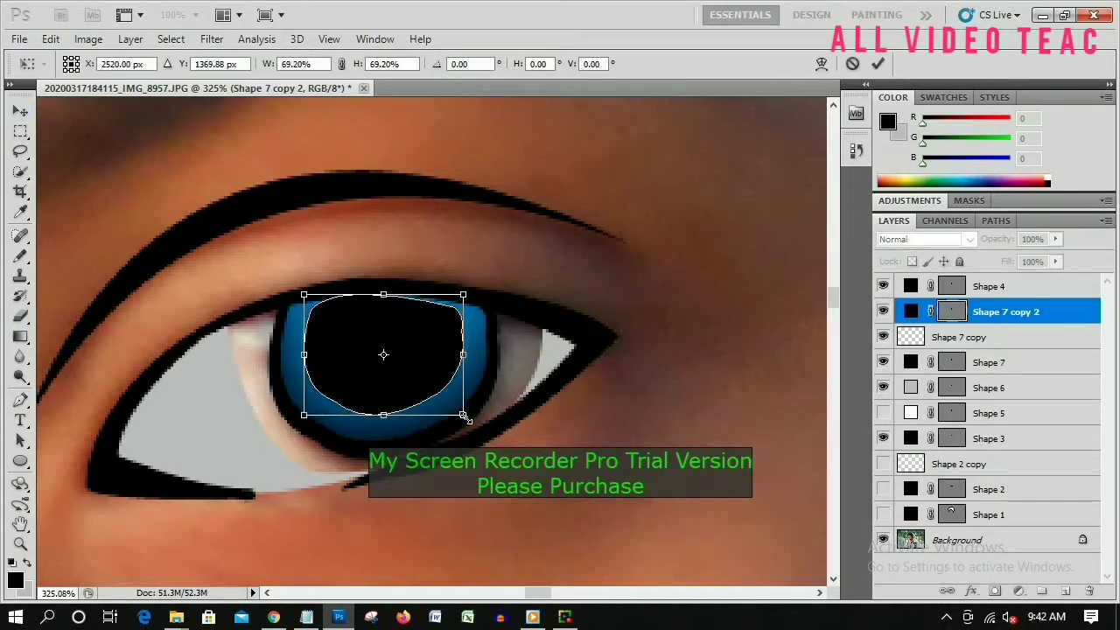
key(Return)
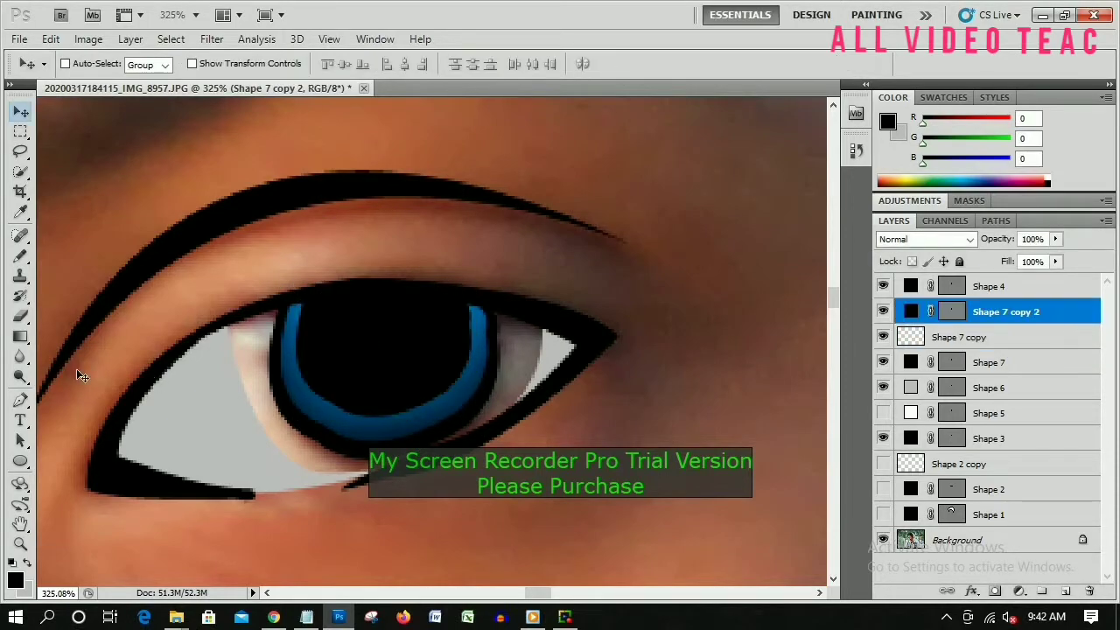
click(21, 400)
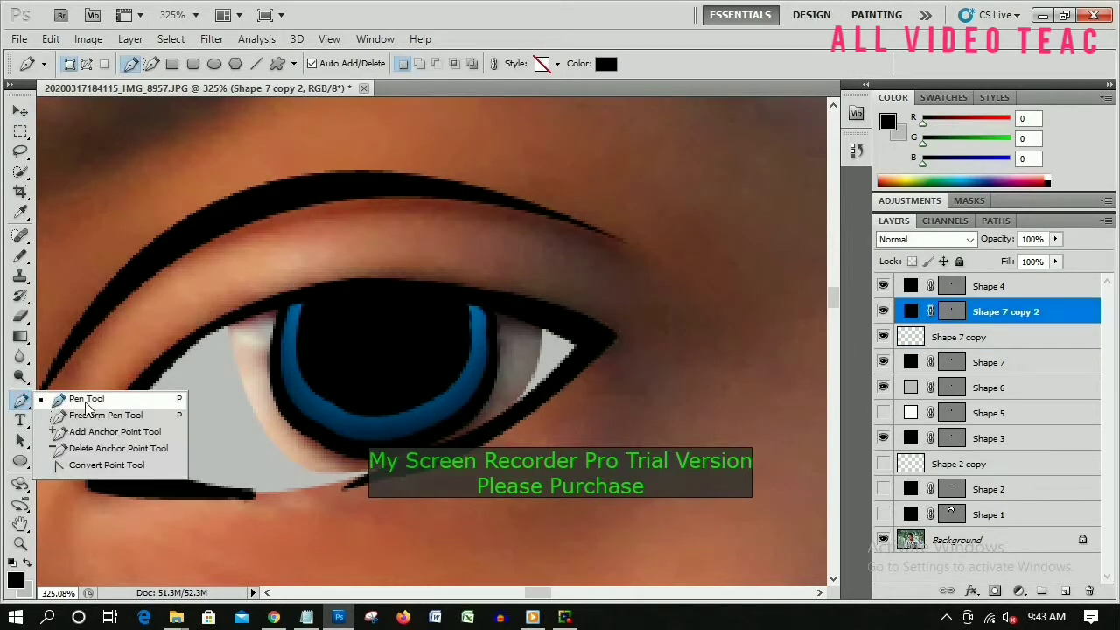
Step: Draw a white highlight shape on the pupil
click(78, 399)
click(27, 564)
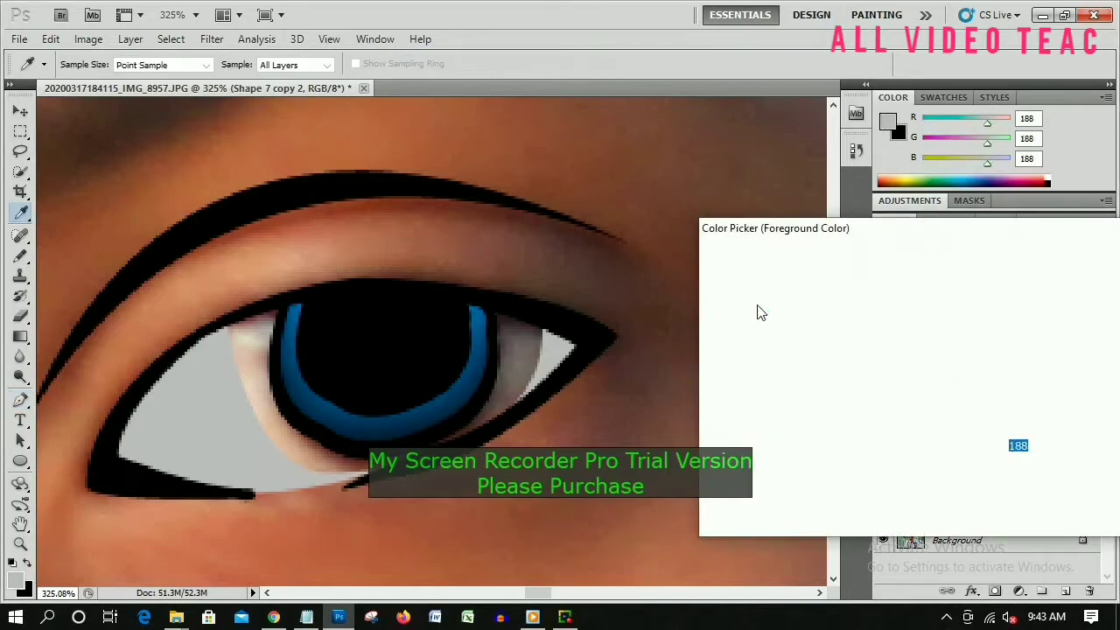
click(711, 271)
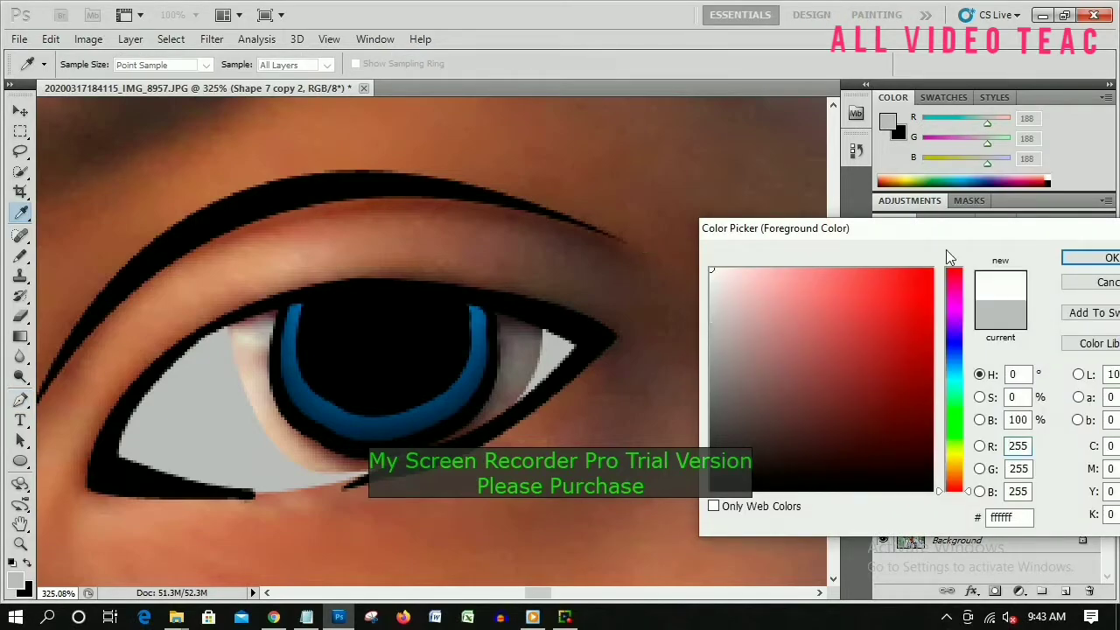
click(1112, 257)
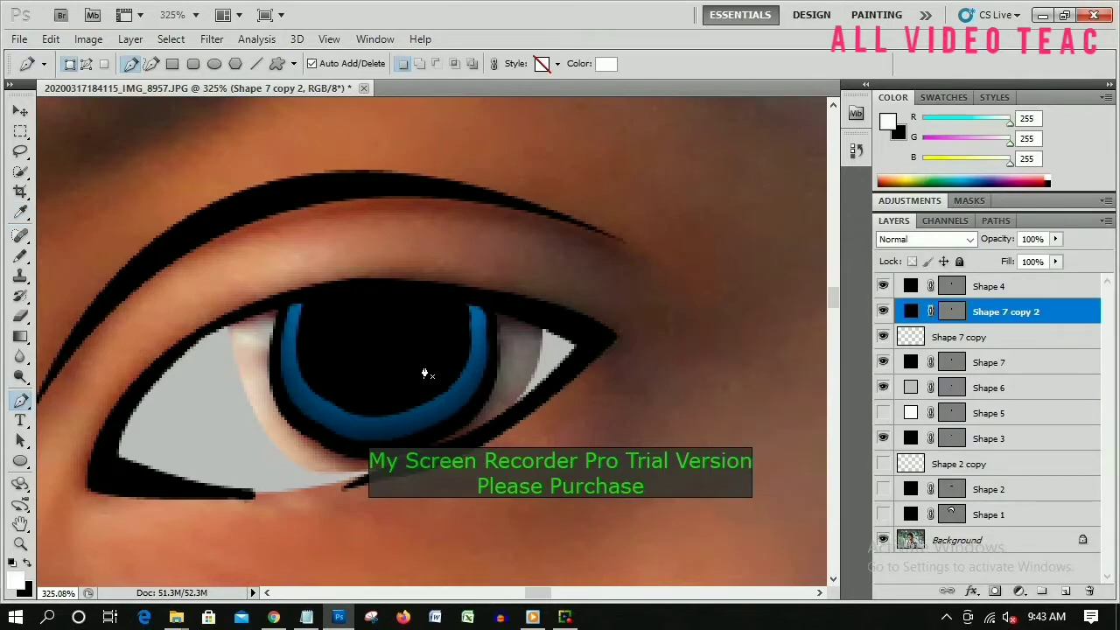
scroll(424, 375, up, 3)
click(482, 328)
click(486, 359)
click(413, 333)
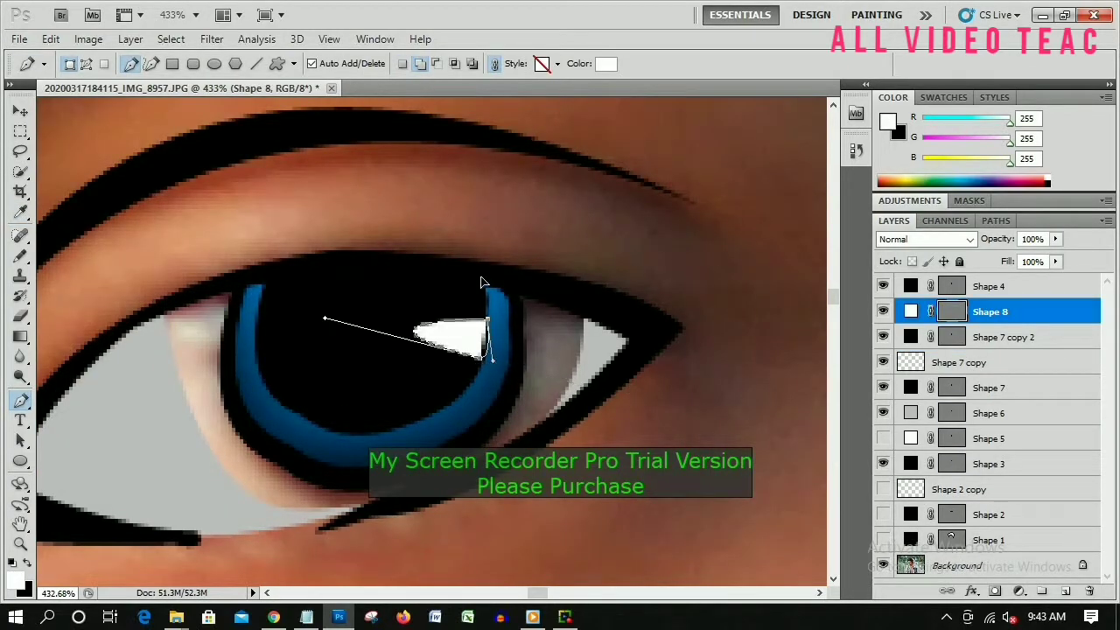
click(483, 322)
Step: Show the Shape 5 eye-white layer and group the iris and pupil layers into Group 1
click(883, 439)
click(901, 362)
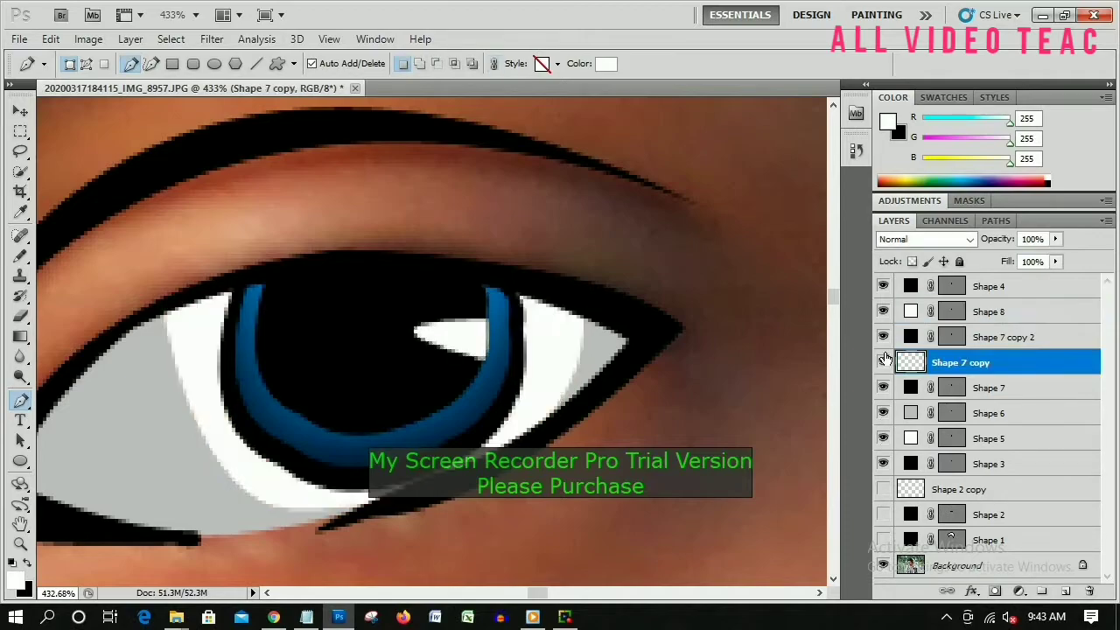
shift+click(1022, 311)
key(ctrl+g)
scroll(420, 392, down, 5)
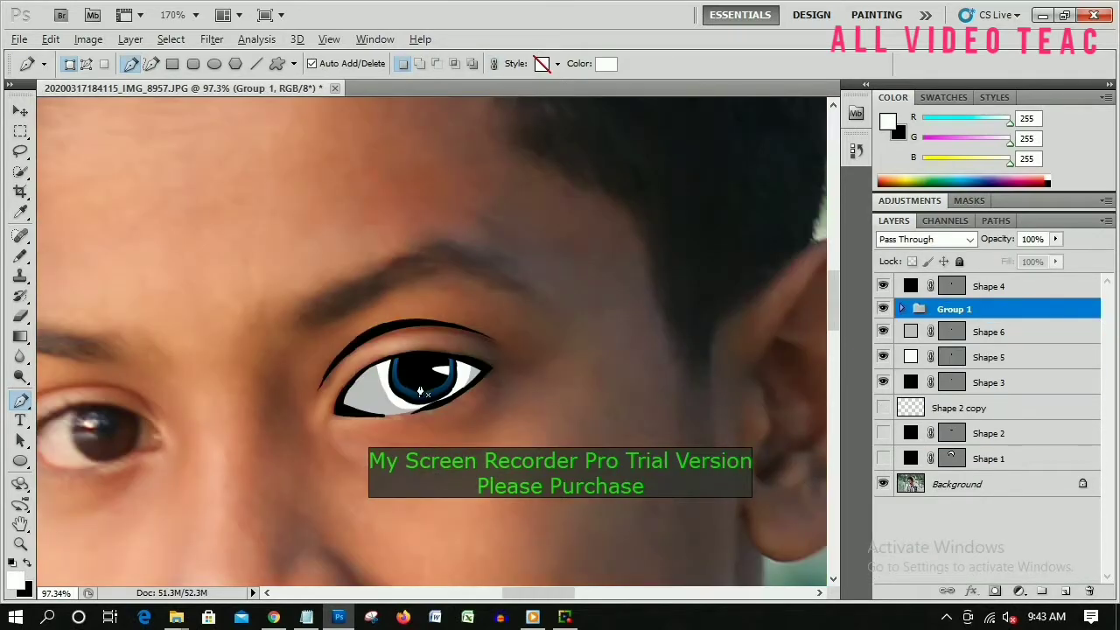
Step: Draw a thin black upper lid line above the other eye
scroll(420, 391, down, 3)
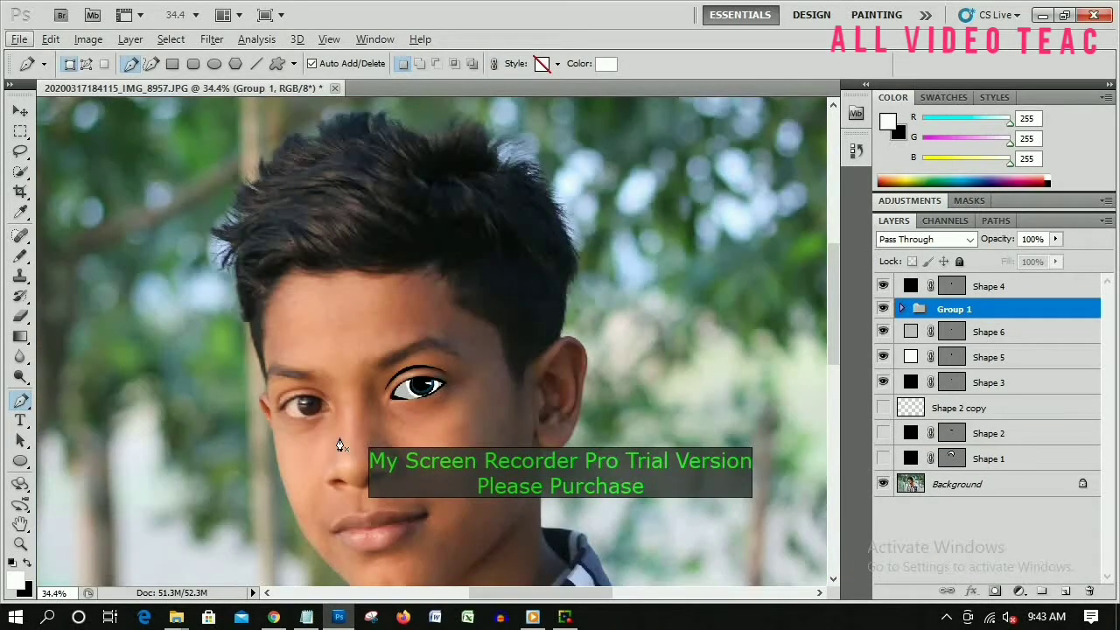
scroll(341, 444, up, 3)
scroll(320, 422, up, 3)
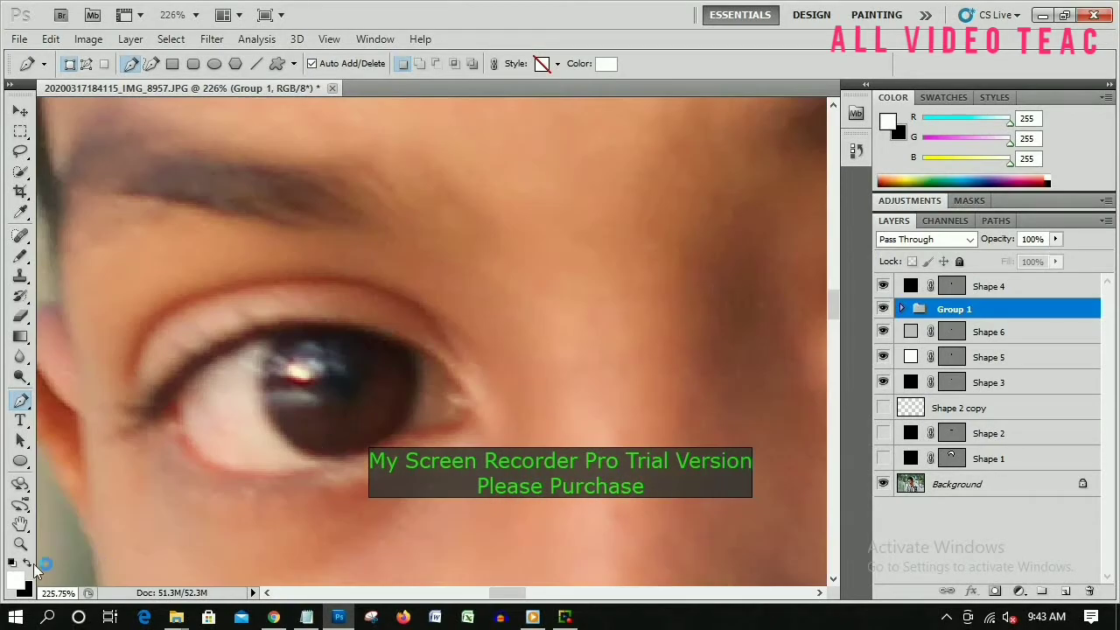
click(29, 565)
scroll(137, 449, up, 1)
click(121, 363)
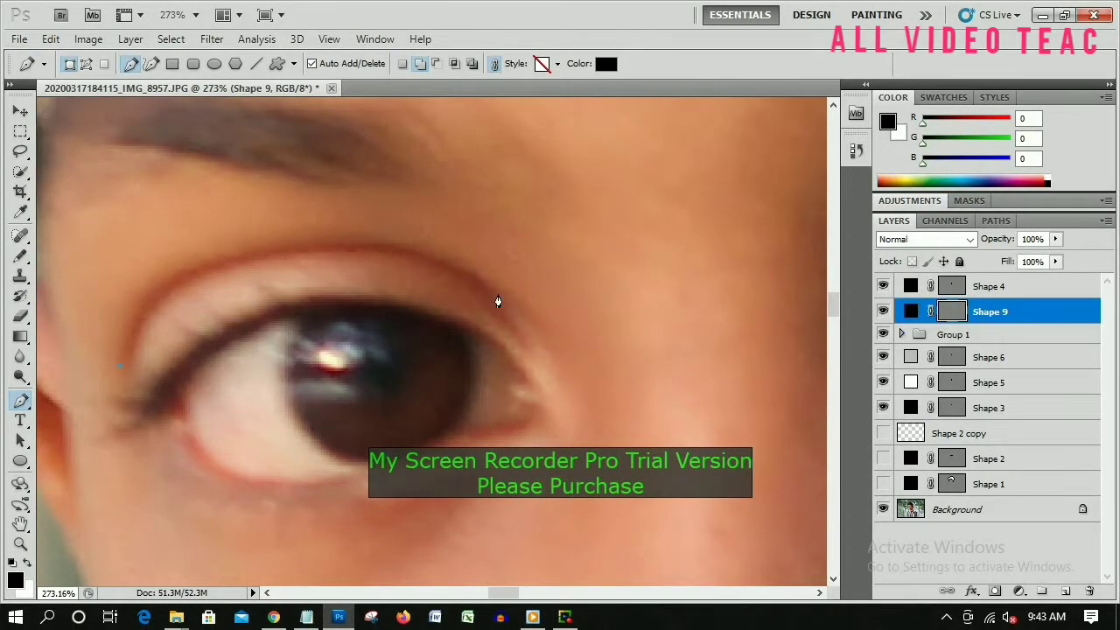
drag(336, 239, 544, 244)
drag(120, 364, 105, 380)
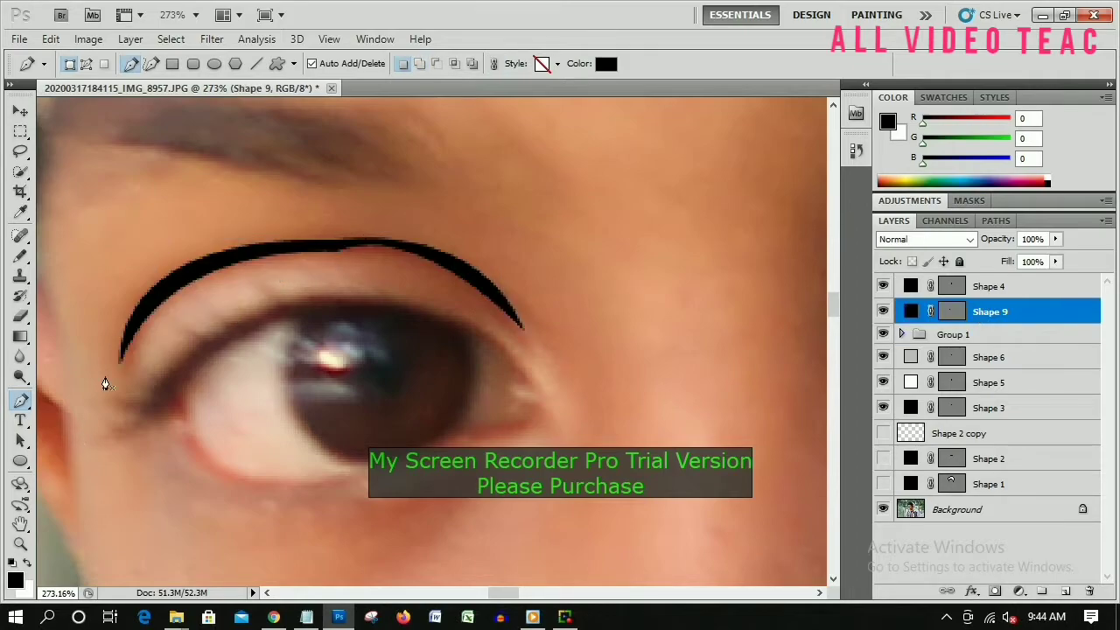
Step: Draw the black rim outline around the second eye with its inner contour
scroll(105, 379, down, 1)
click(145, 407)
drag(330, 307, 411, 308)
drag(507, 387, 542, 452)
drag(487, 424, 350, 475)
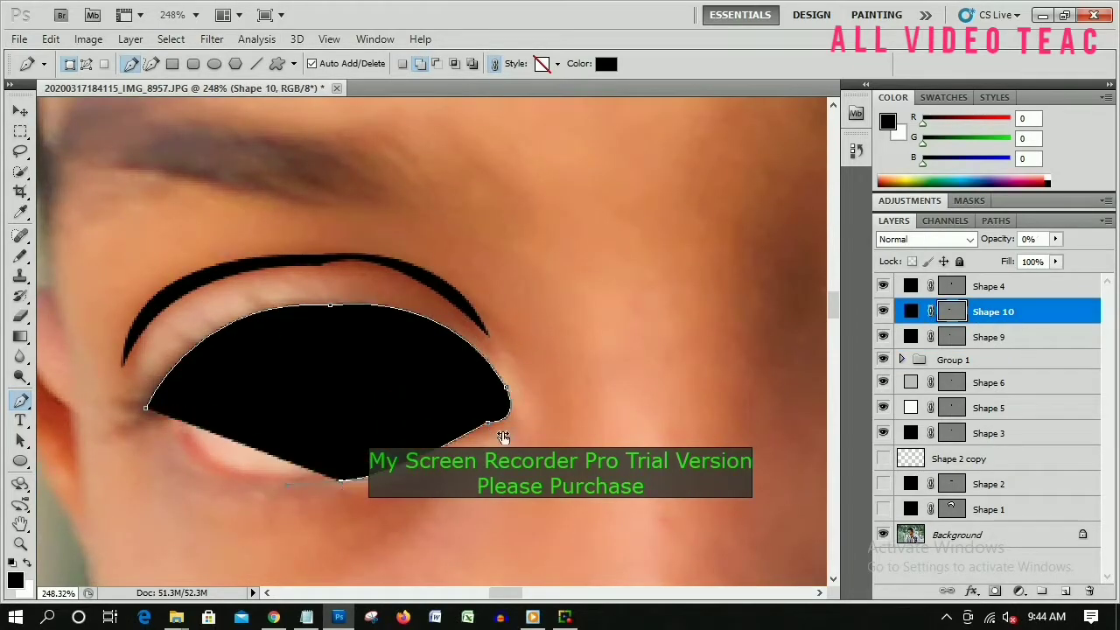
key(0)
key(0)
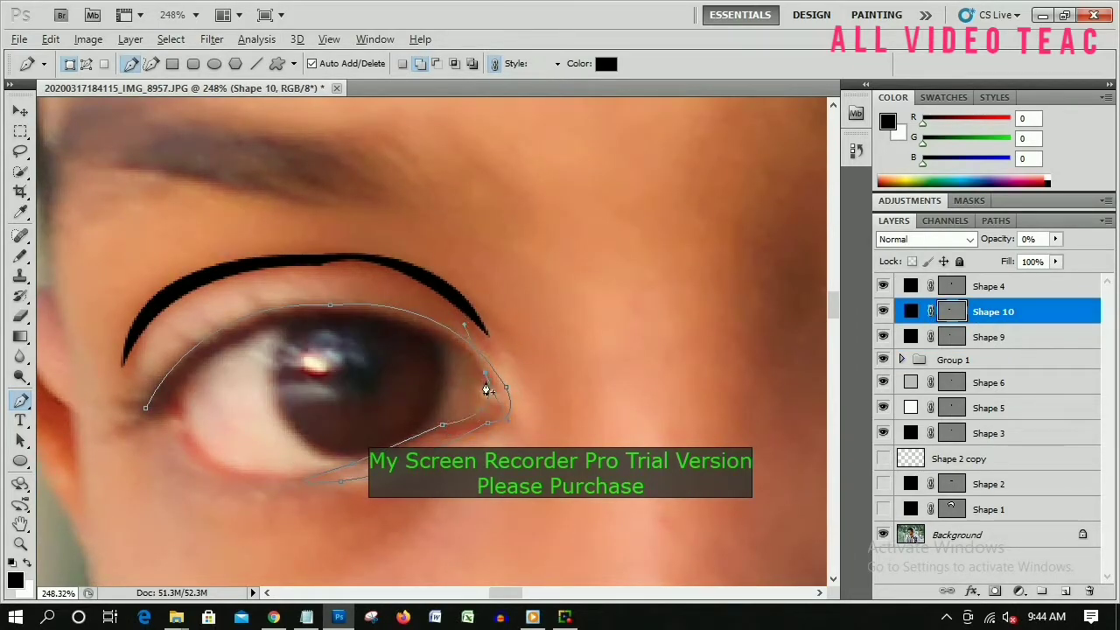
click(334, 313)
drag(177, 394, 250, 470)
click(249, 474)
key(0)
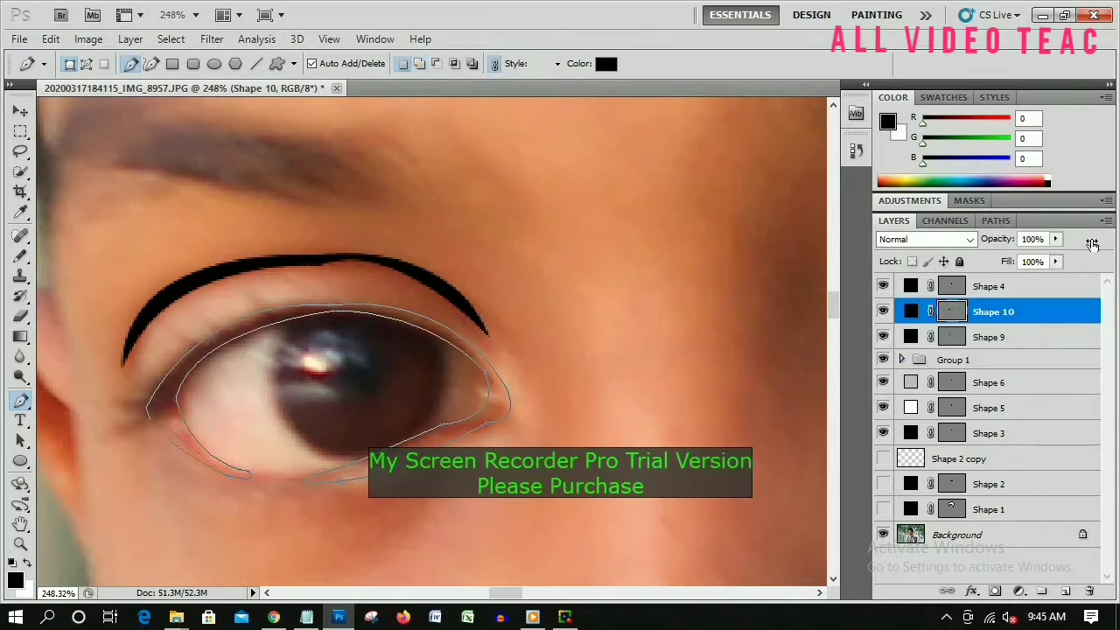
click(989, 337)
Step: Draw a white eye shape, then pick light grey and start the grey eye-white shape
key(x)
click(166, 402)
drag(357, 310, 494, 308)
click(499, 398)
drag(234, 470, 102, 430)
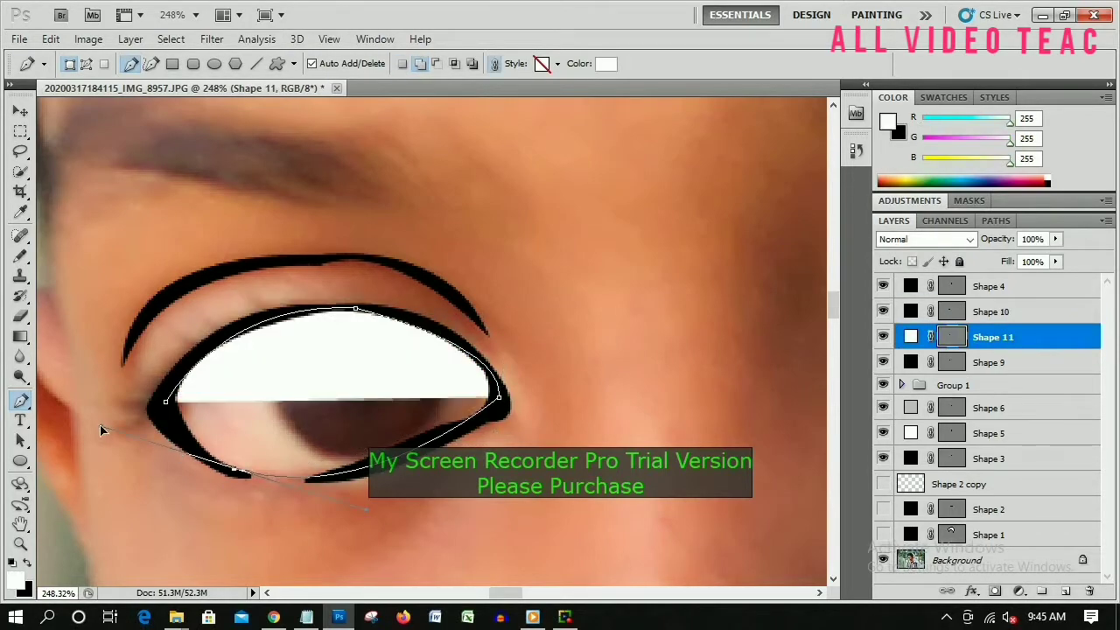
click(165, 401)
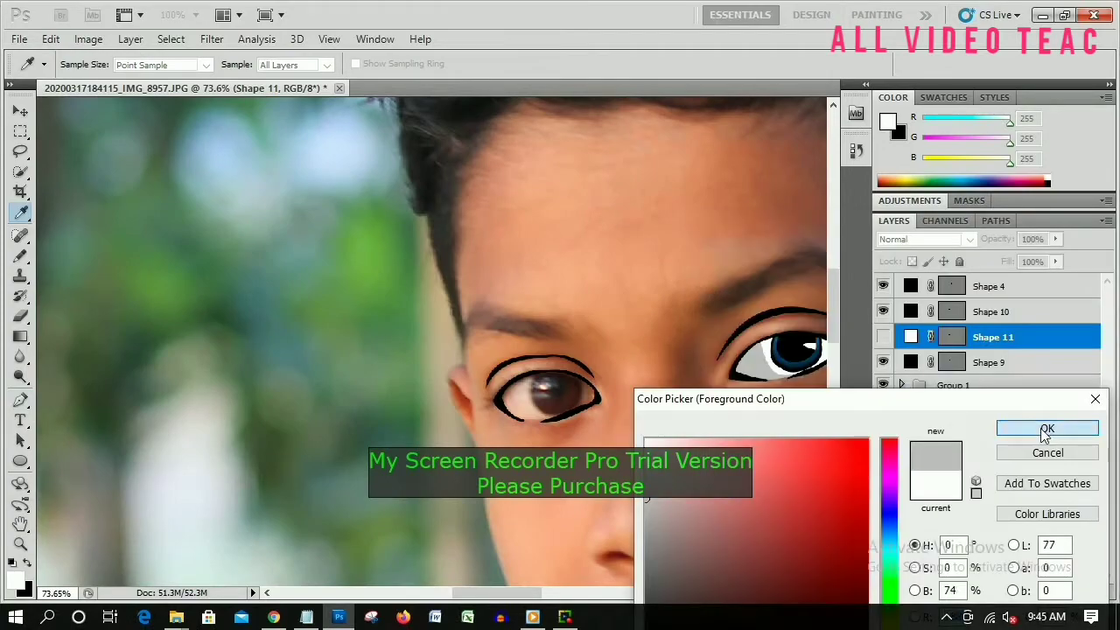
click(1046, 429)
key(p)
drag(504, 348, 534, 420)
Step: Close the grey eye-white shape and duplicate Group 1, moving the copy up the layer stack
drag(673, 442, 612, 472)
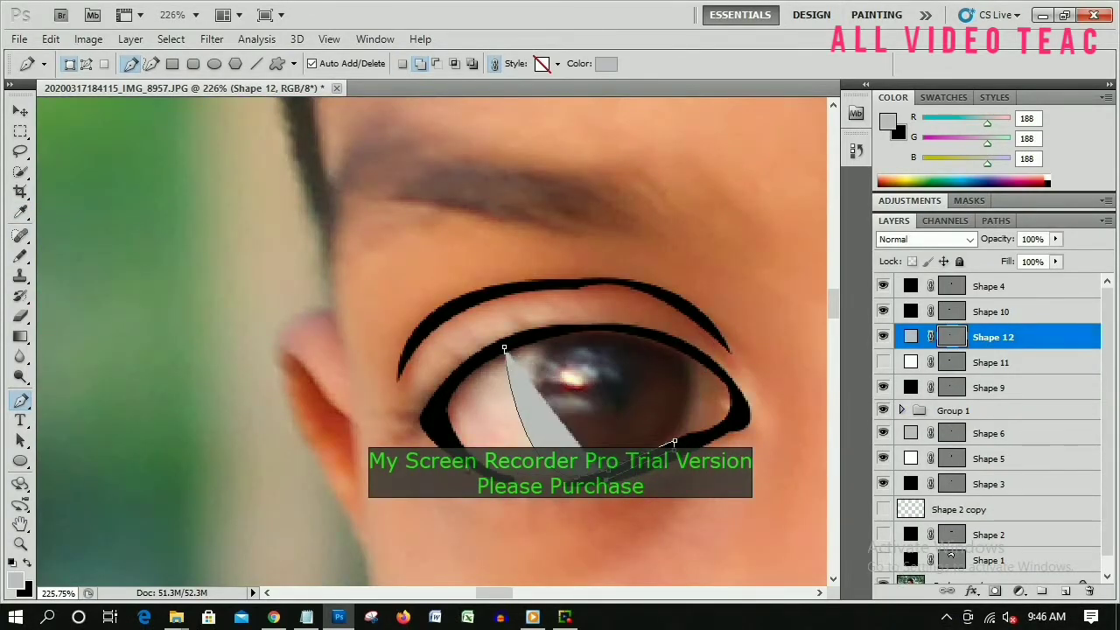
click(504, 348)
key(ctrl+minus)
click(1006, 410)
key(ctrl+j)
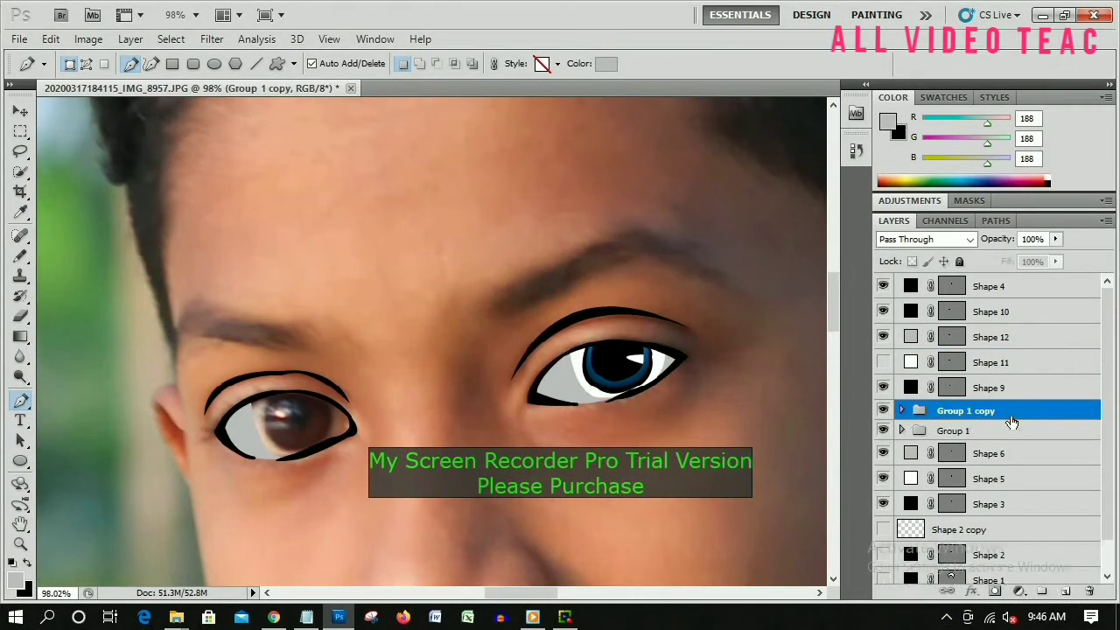
drag(1010, 423, 1006, 348)
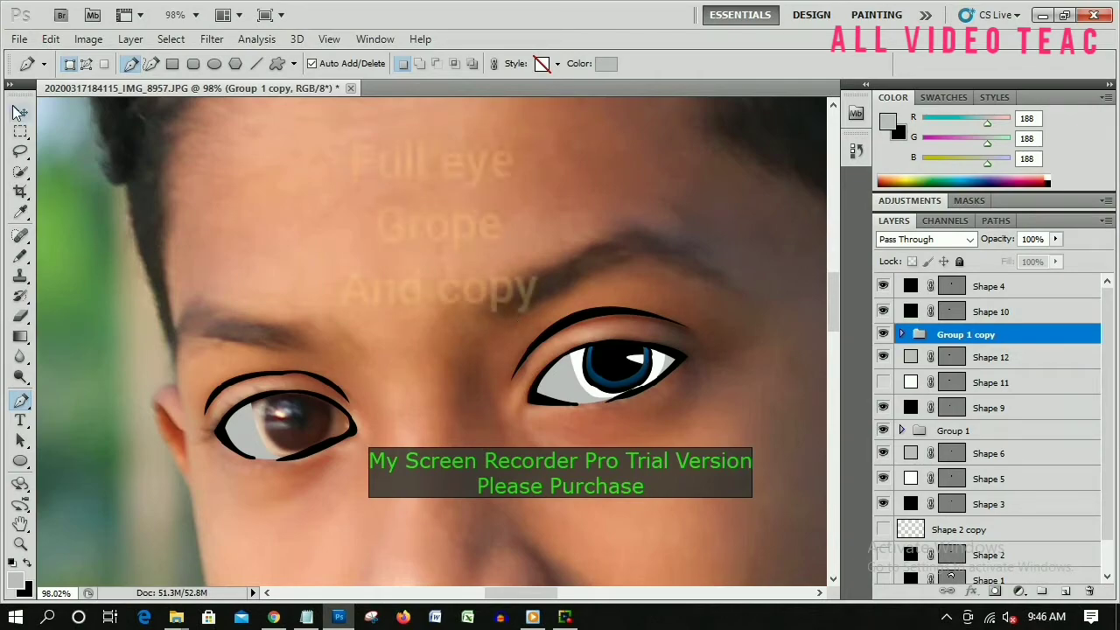
Step: Move the copied eye group onto the second eye
key(v)
scroll(199, 386, up, 1)
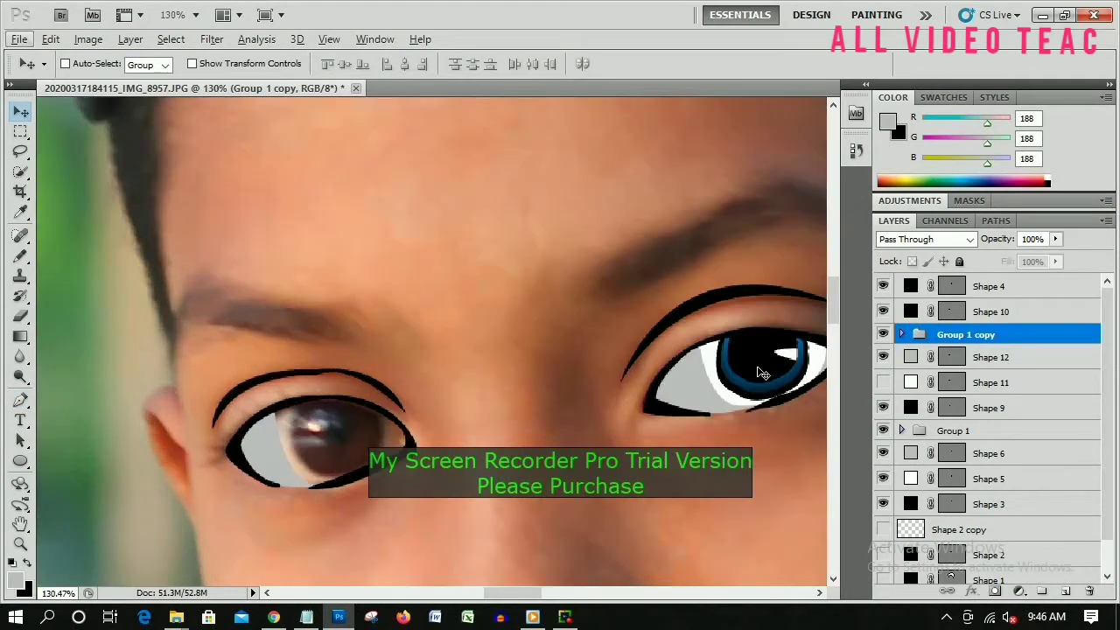
drag(633, 397, 334, 442)
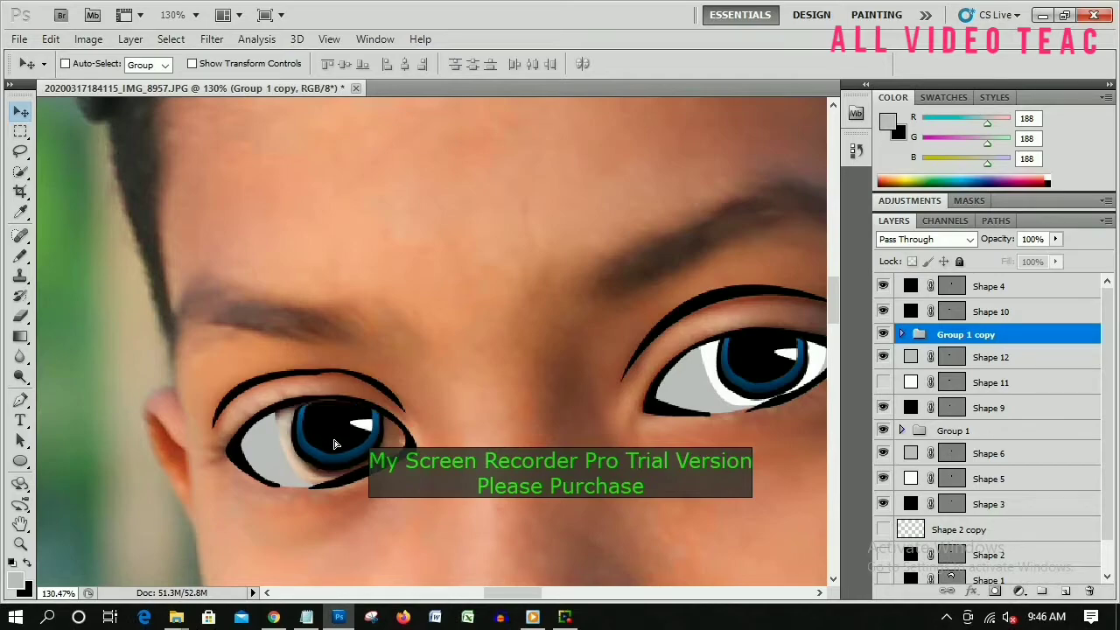
scroll(328, 433, up, 1)
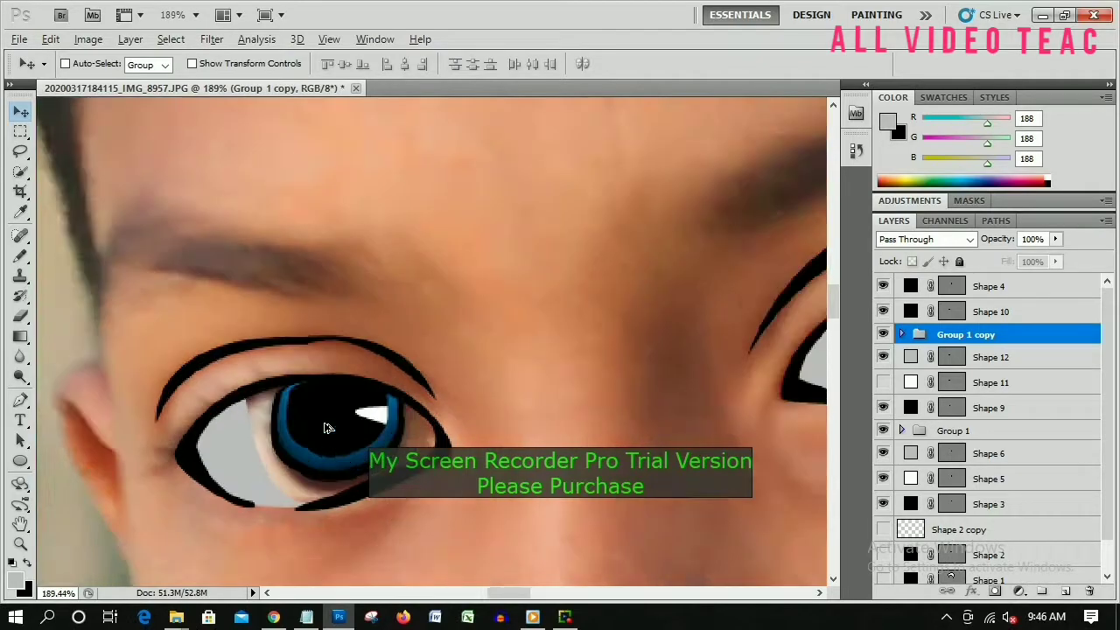
scroll(324, 427, up, 1)
Step: Tilt and resize the copied iris to fit inside the second eye
key(ctrl+t)
drag(252, 371, 246, 364)
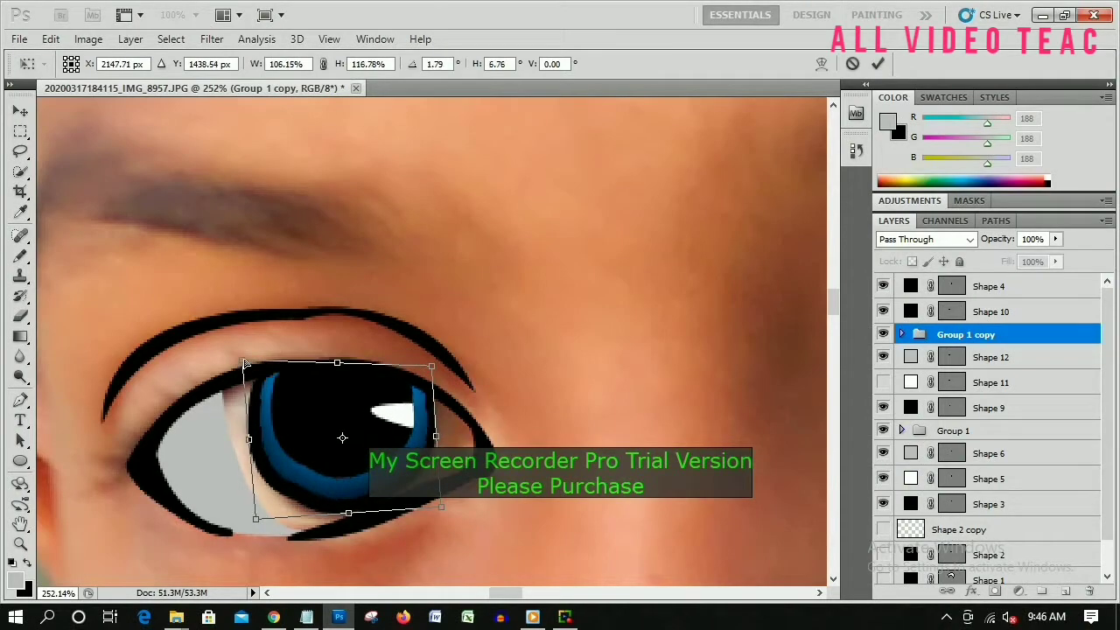
key(Return)
scroll(420, 289, down, 6)
scroll(420, 289, up, 4)
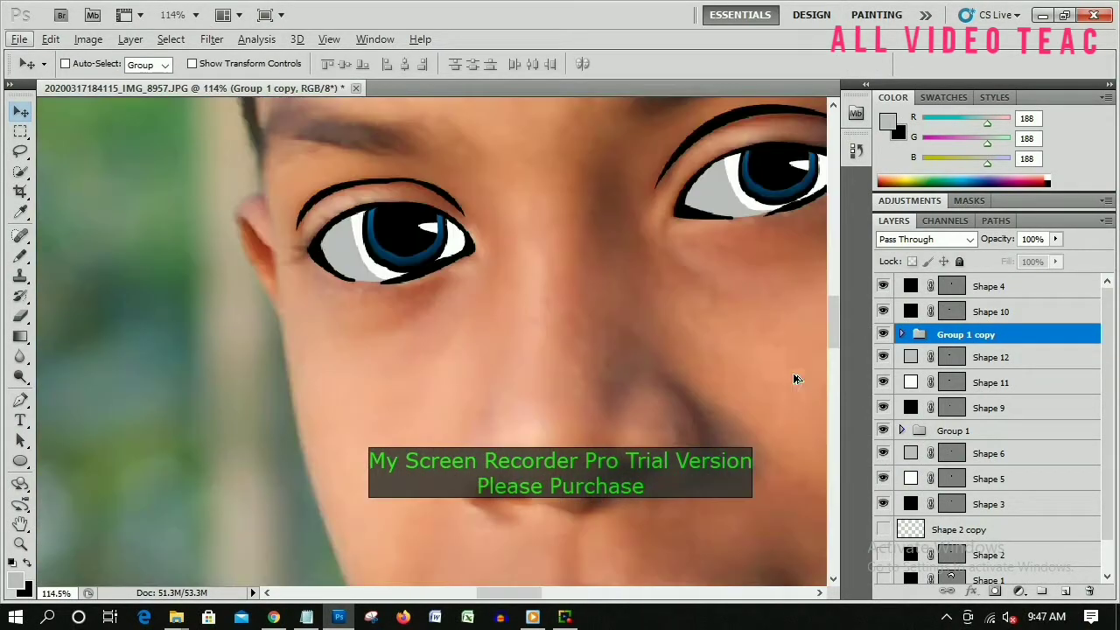
scroll(438, 233, up, 2)
key(ctrl+t)
key(Return)
scroll(516, 362, down, 5)
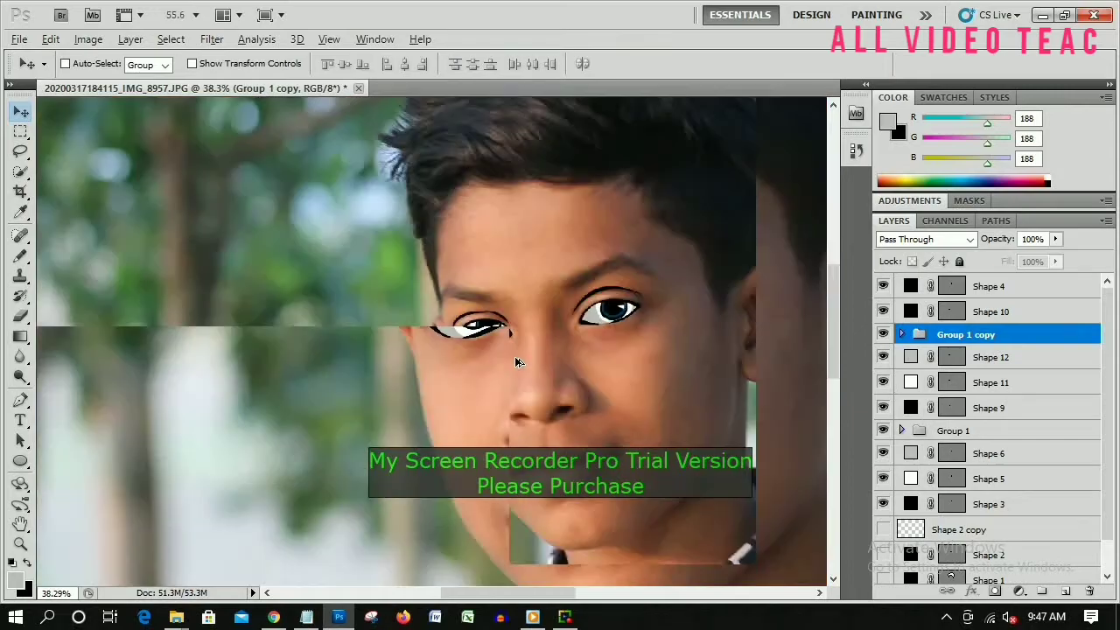
scroll(516, 362, down, 3)
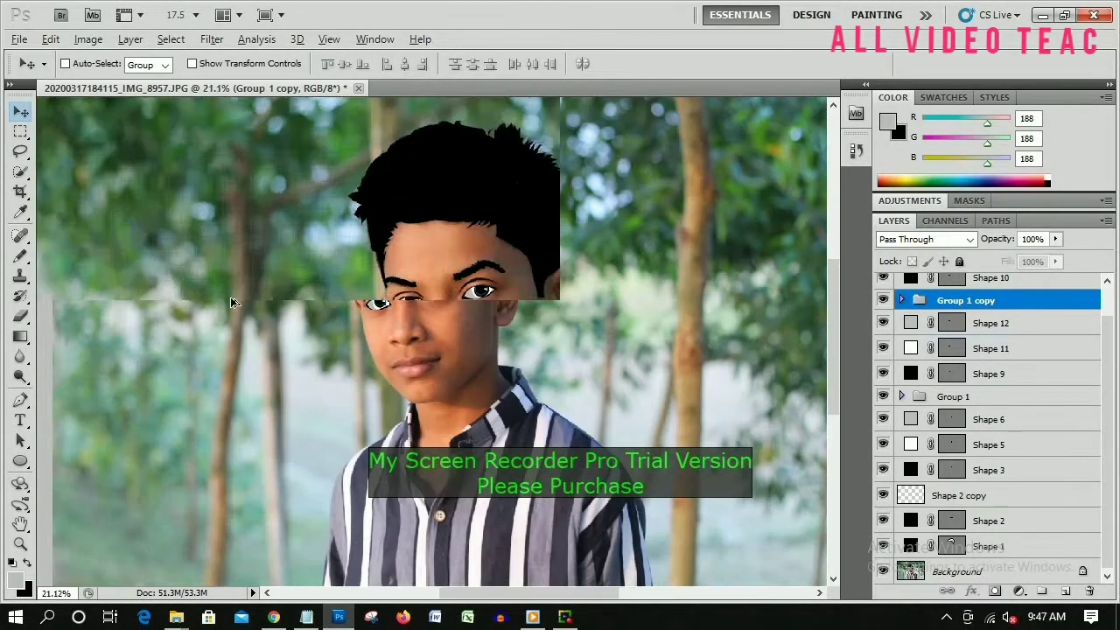
key(p)
scroll(562, 399, up, 4)
scroll(562, 367, up, 3)
scroll(562, 336, up, 3)
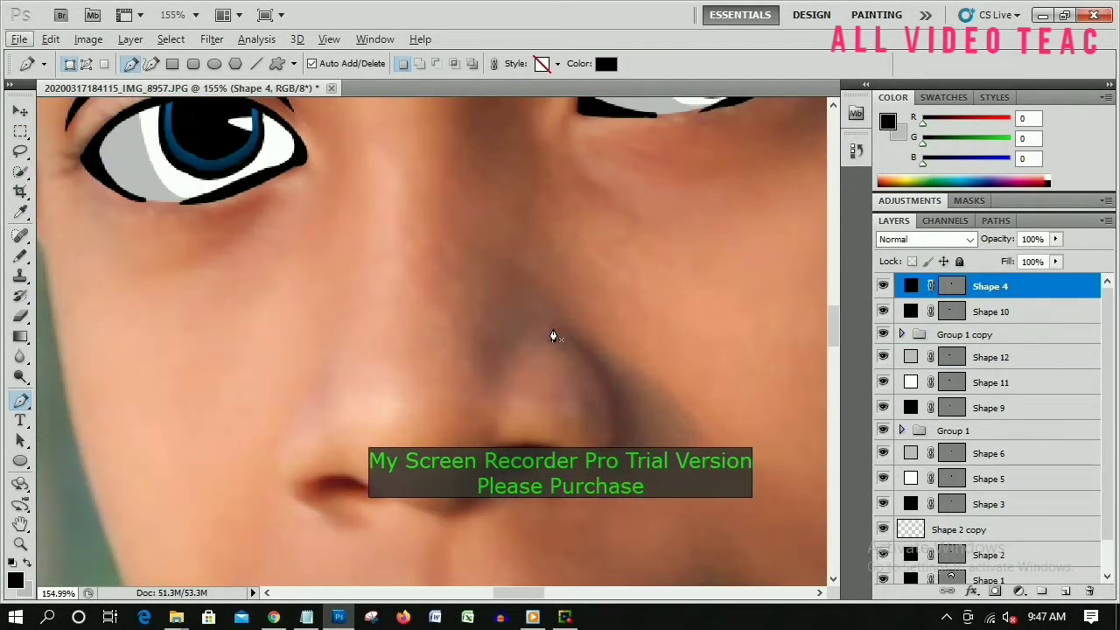
Step: Draw the black crescent nose lines and nostril shapes, then add a new empty layer
click(548, 322)
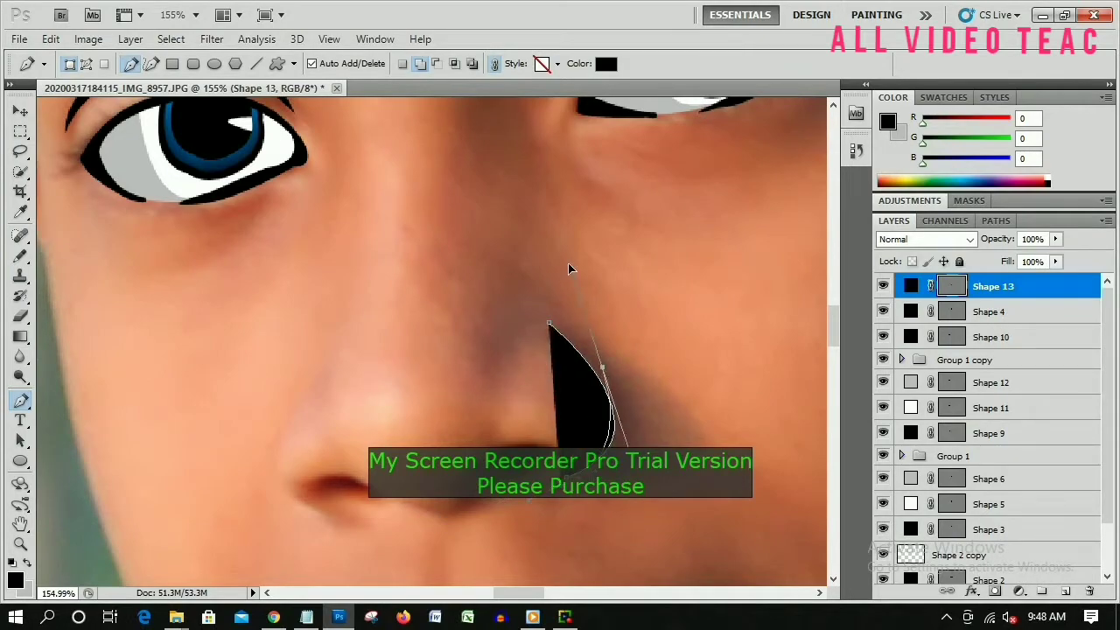
click(550, 324)
click(484, 473)
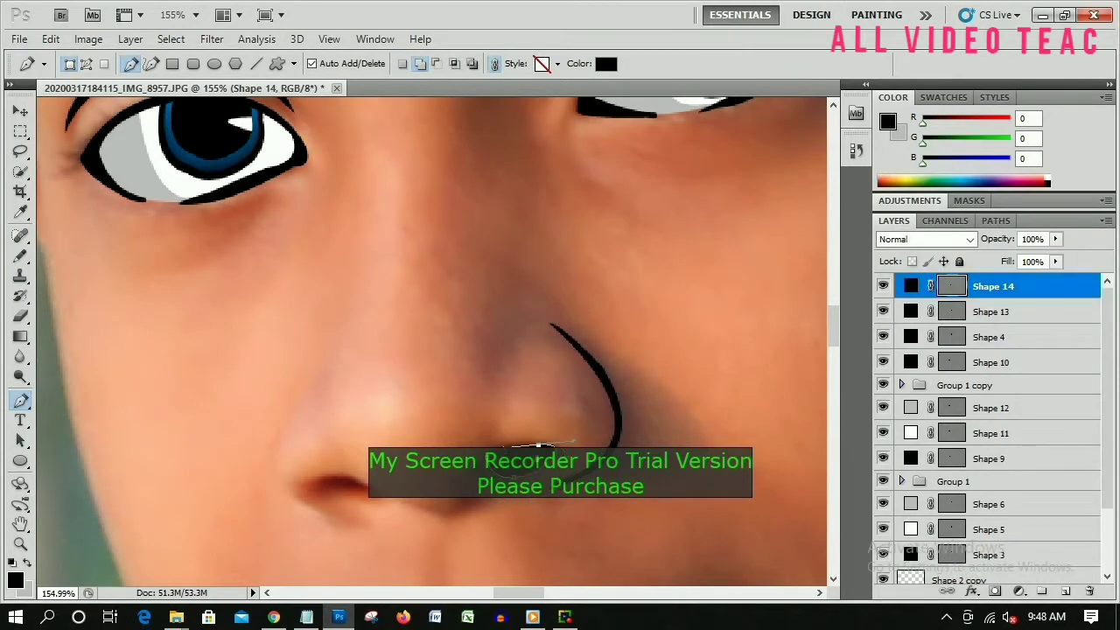
drag(538, 446, 628, 447)
mouse_move(401, 393)
mouse_down()
mouse_move(416, 518)
mouse_move(459, 503)
mouse_up()
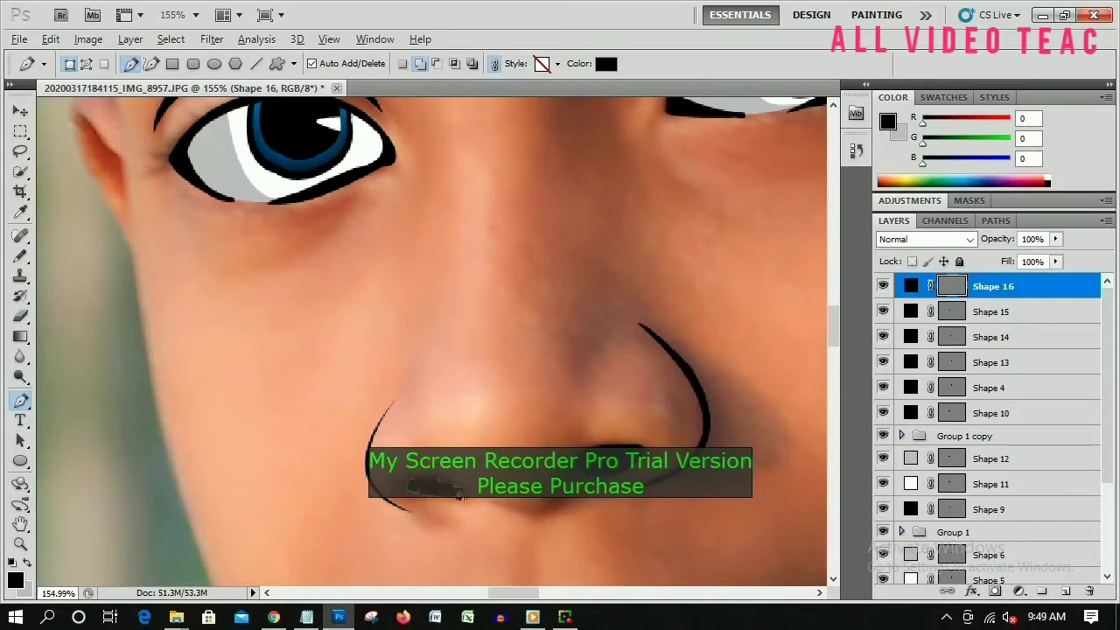
key(ctrl+minus)
key(ctrl+shift+alt+n)
key(ctrl+plus)
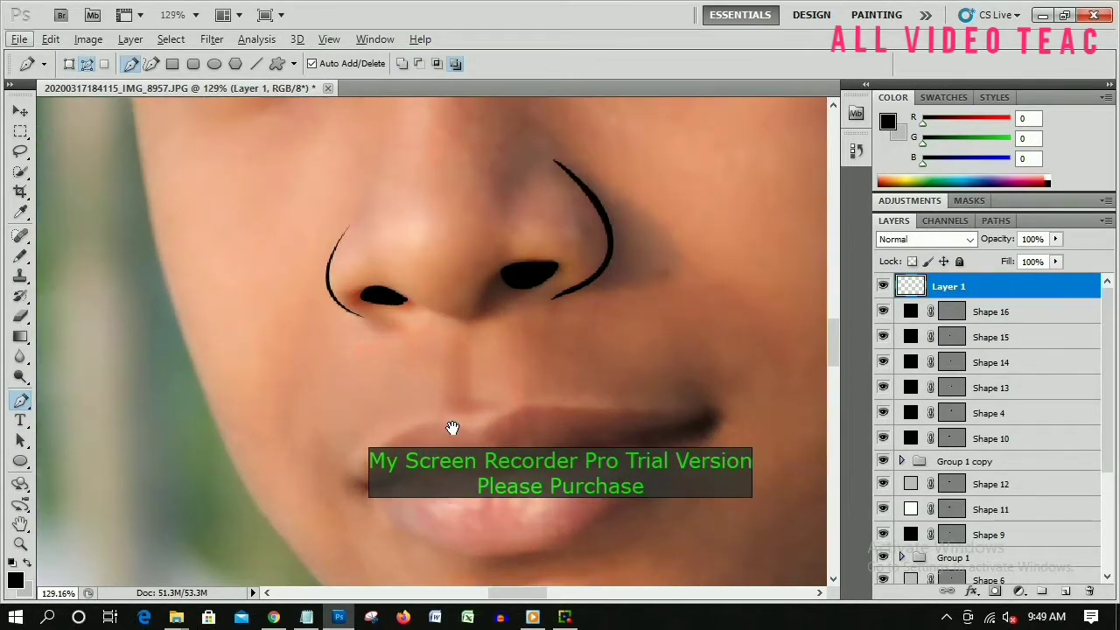
Step: Trace a path around the lips, stroke it with the pencil, and set the brush to 2 px
scroll(332, 445, up, 1)
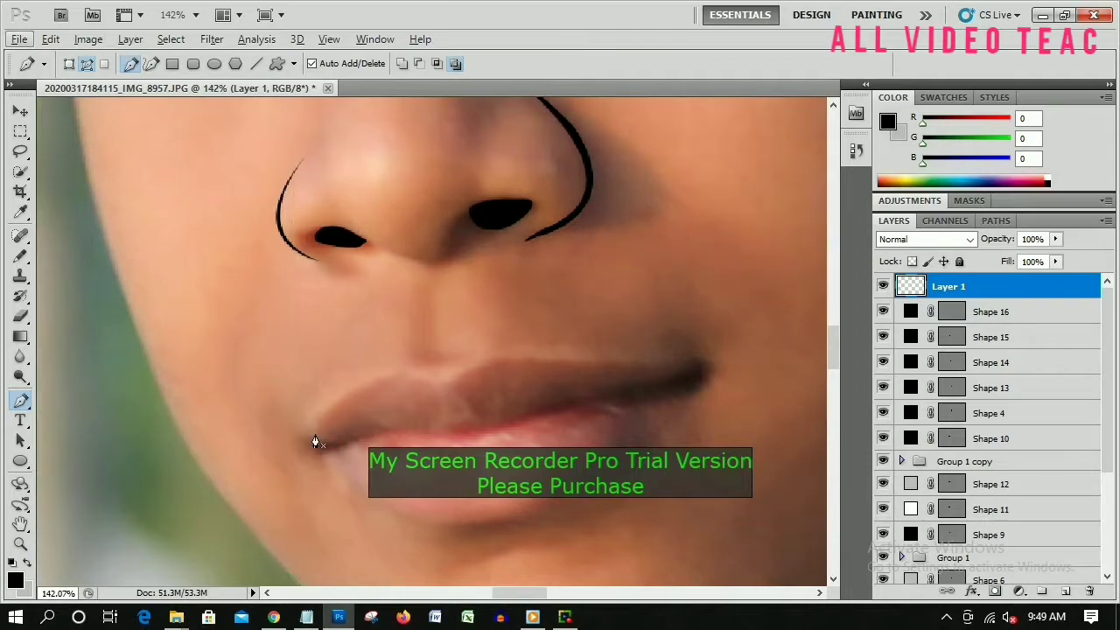
click(313, 437)
drag(486, 522, 555, 512)
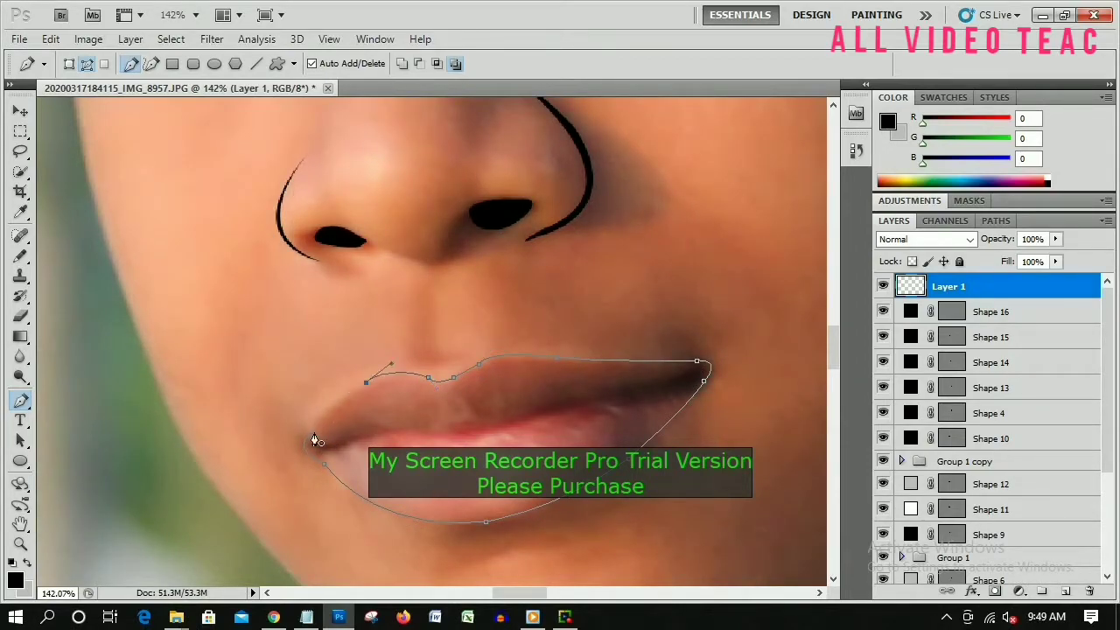
right_click(382, 410)
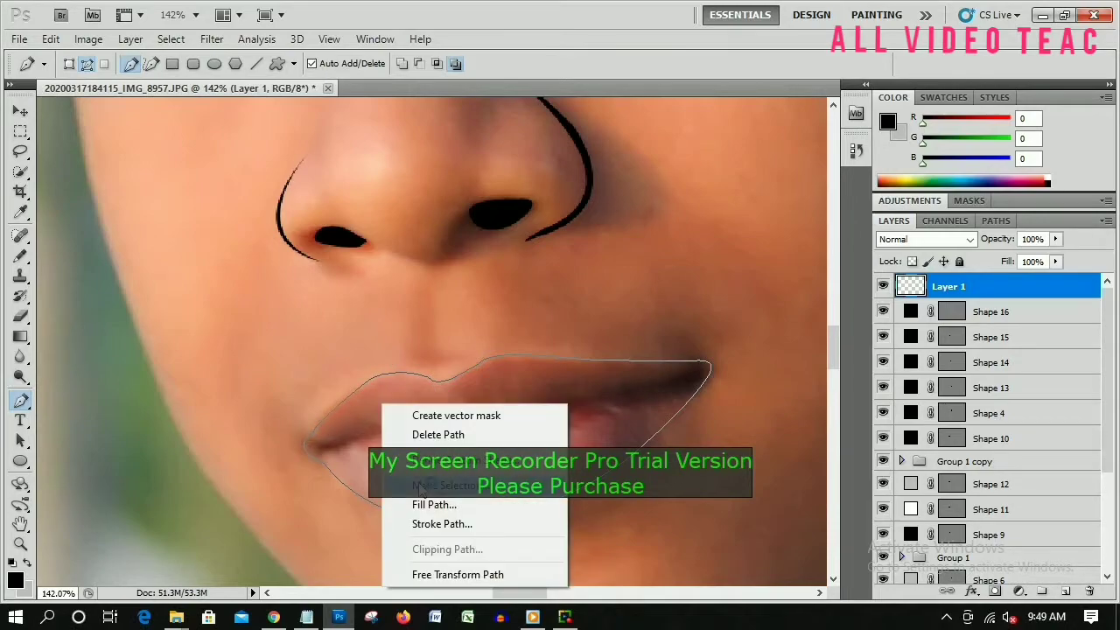
click(437, 524)
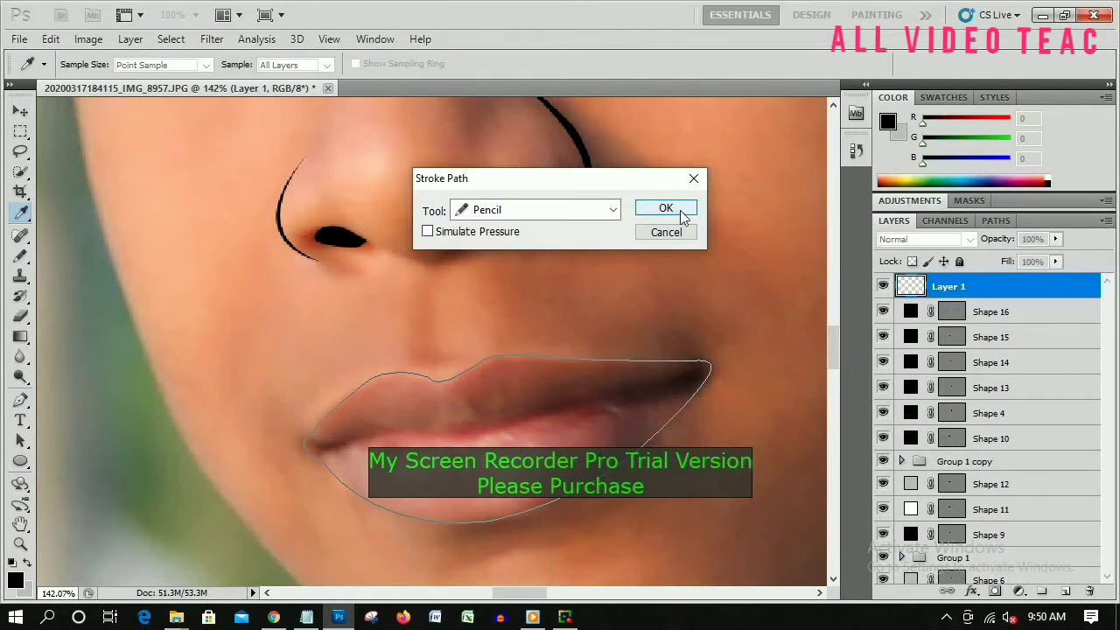
click(676, 211)
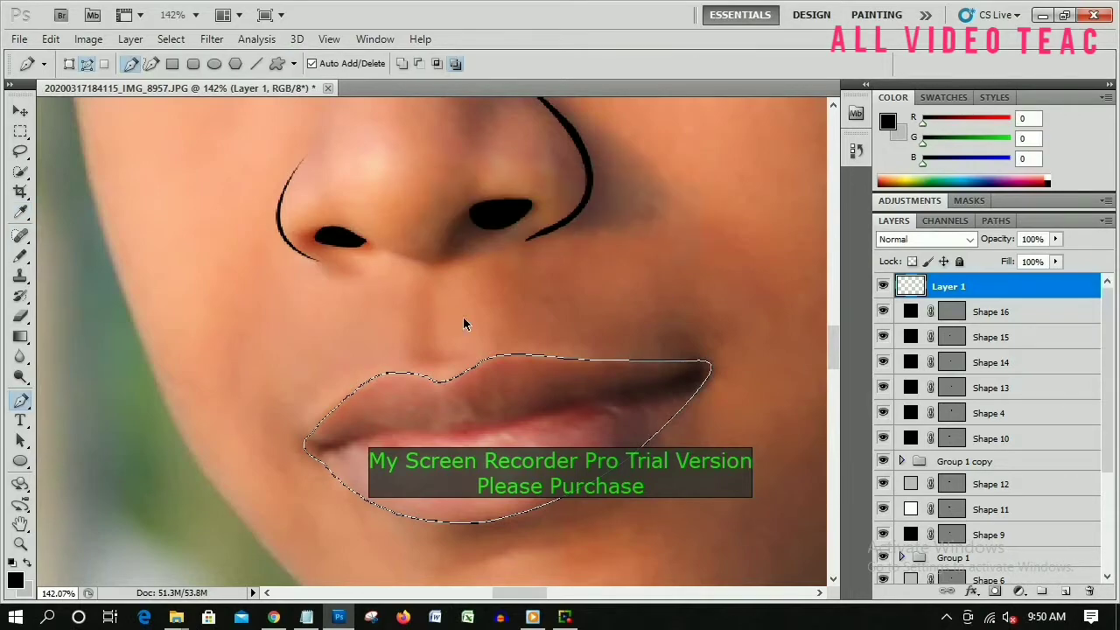
key(ctrl+d)
click(21, 257)
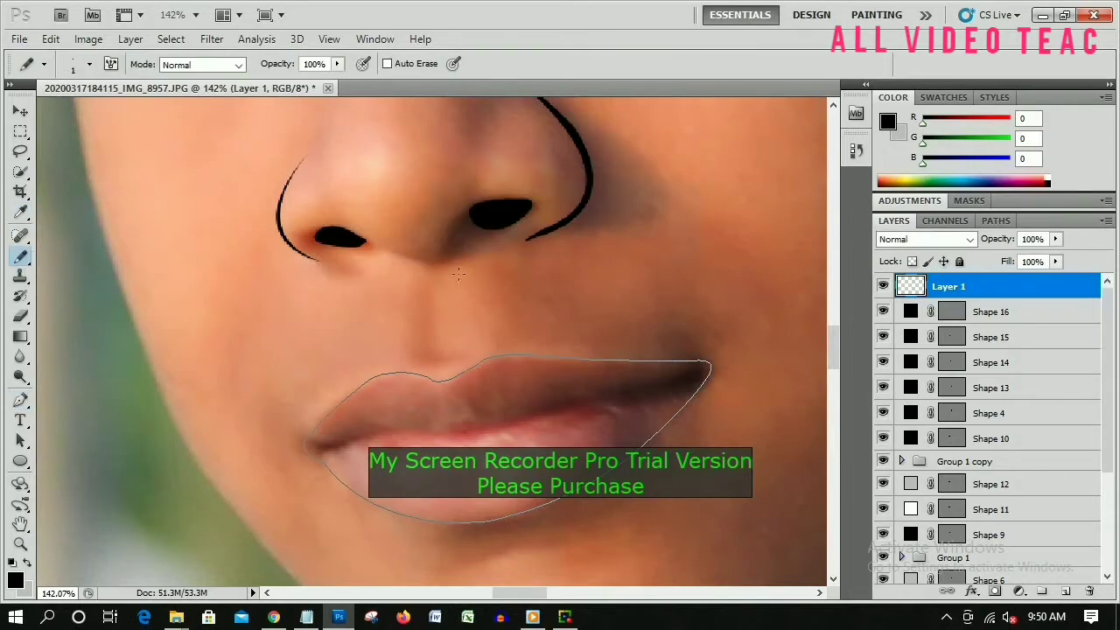
right_click(494, 289)
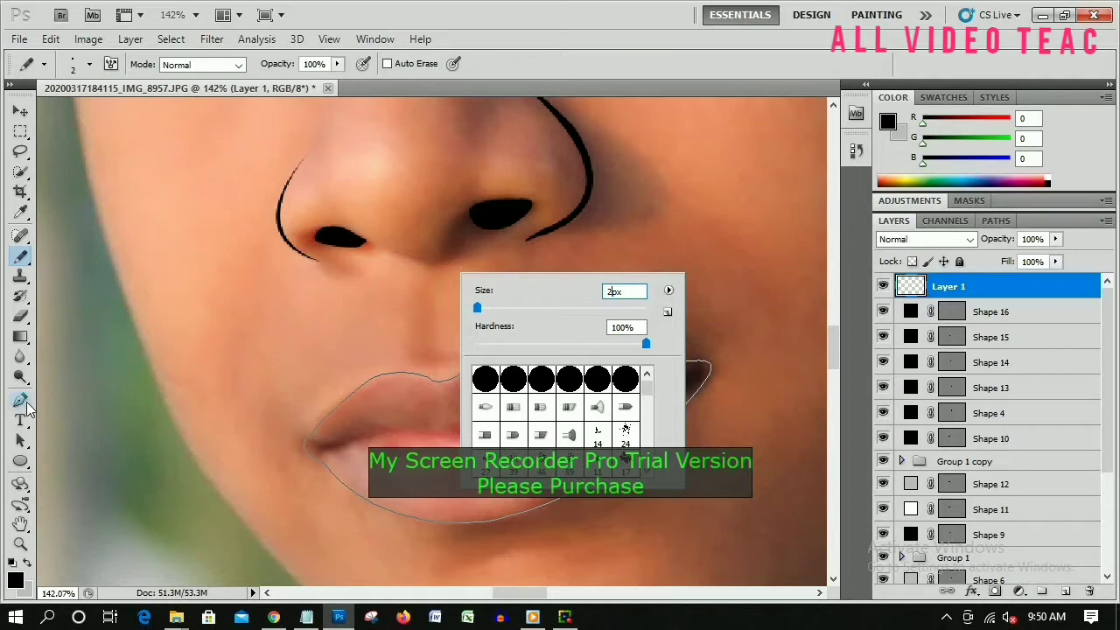
Step: Stroke the lip path with a thin 2 px black pencil outline, then delete the path
key(Escape)
key(p)
right_click(473, 320)
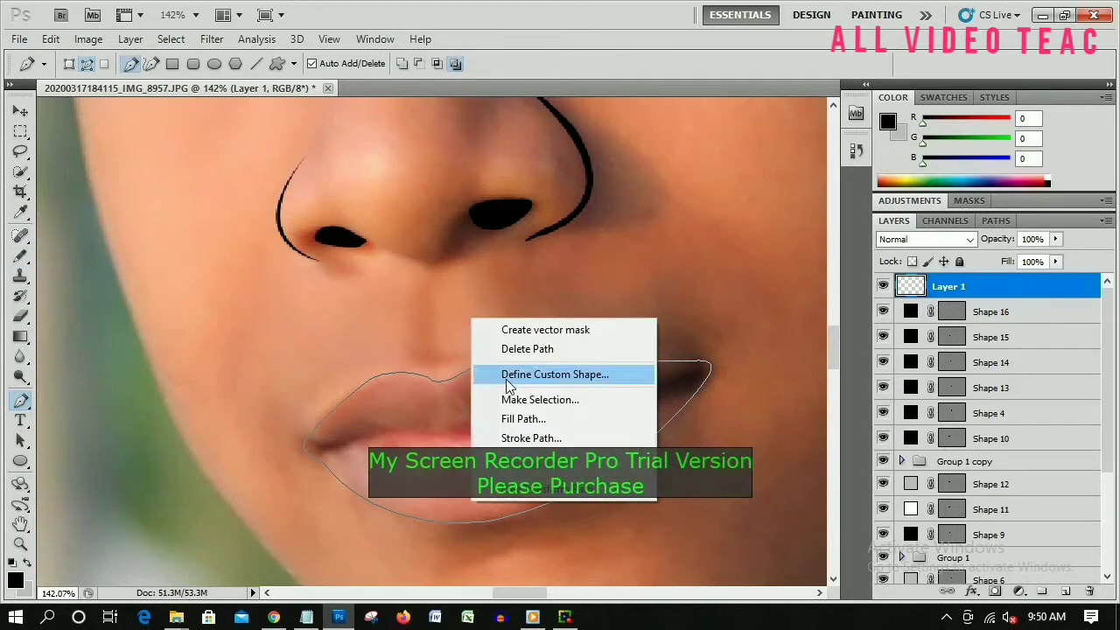
click(527, 435)
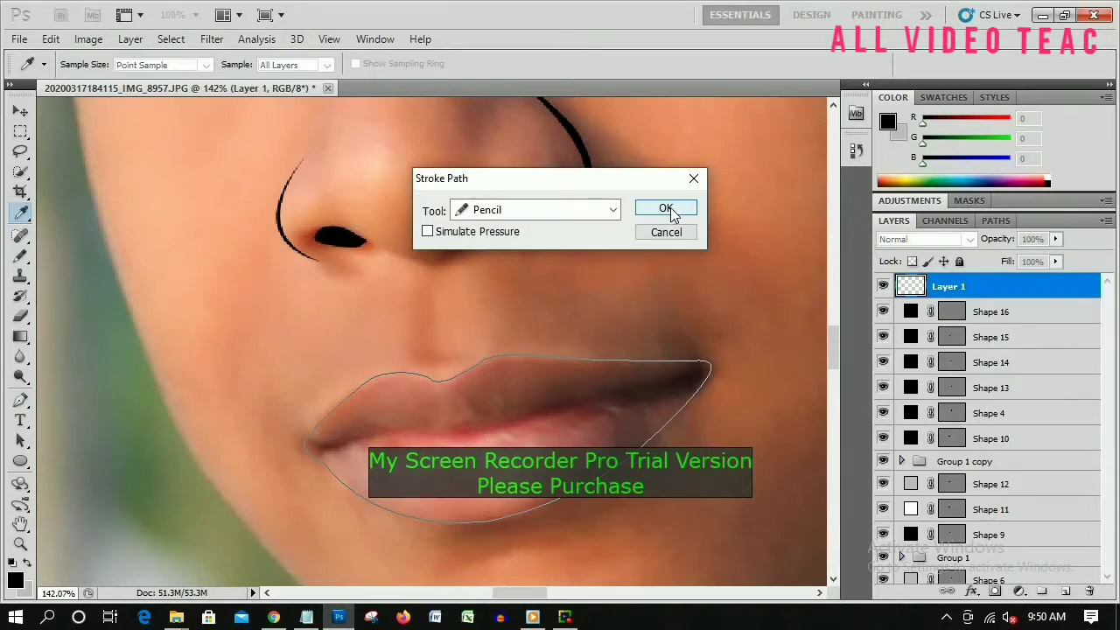
click(666, 210)
right_click(500, 333)
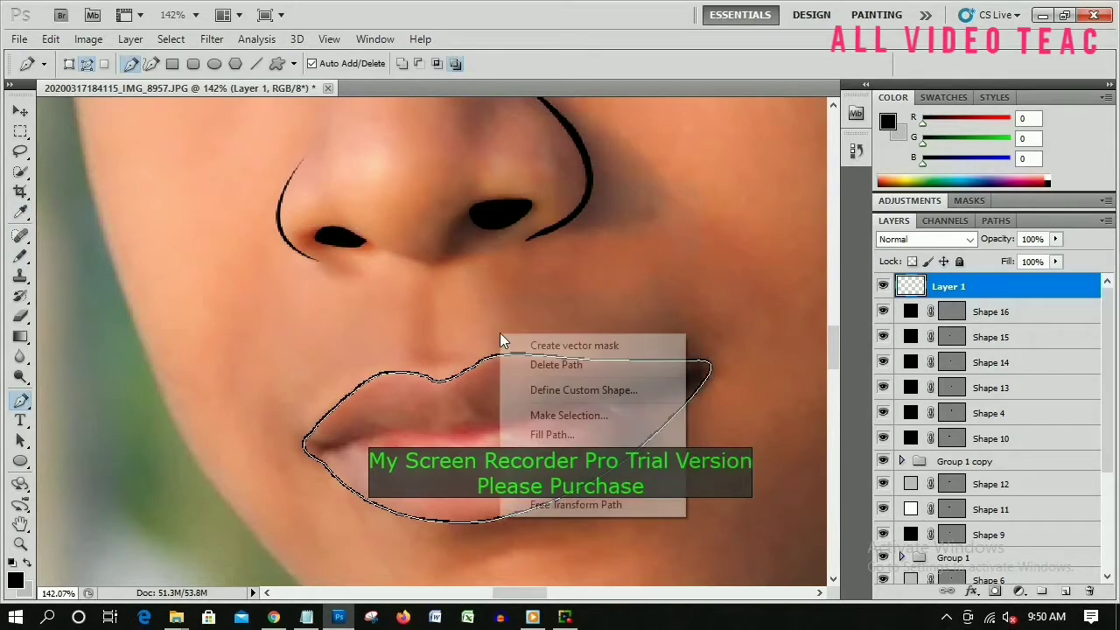
click(538, 366)
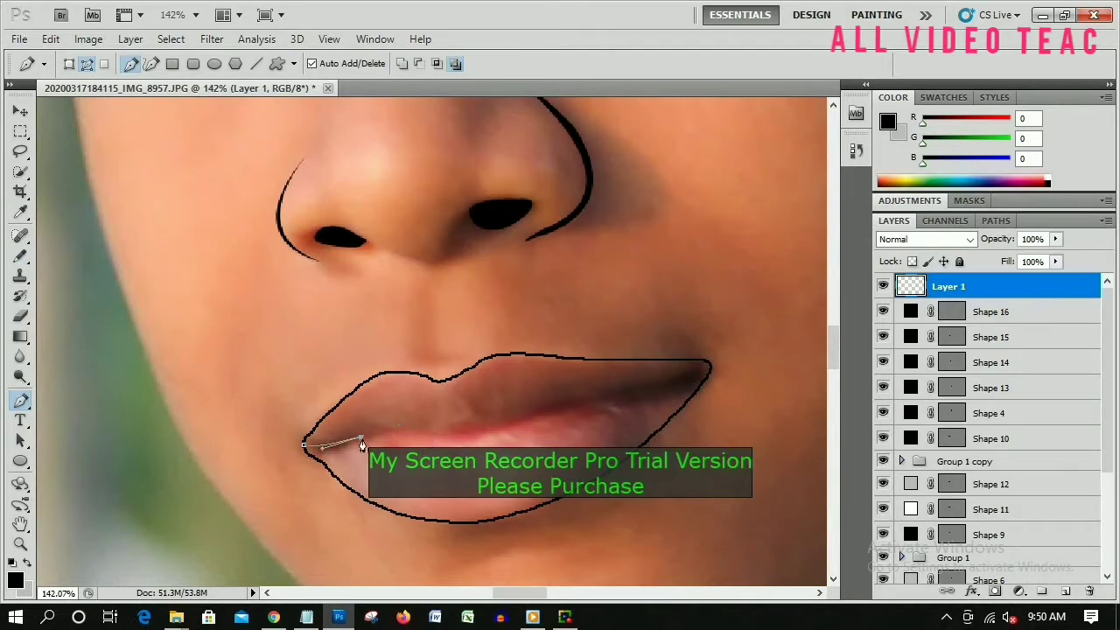
Step: Draw a curved line where the lips meet, stroke it black, and delete the path
mouse_move(592, 400)
mouse_down()
mouse_move(732, 367)
mouse_move(729, 352)
mouse_up()
right_click(710, 367)
click(744, 498)
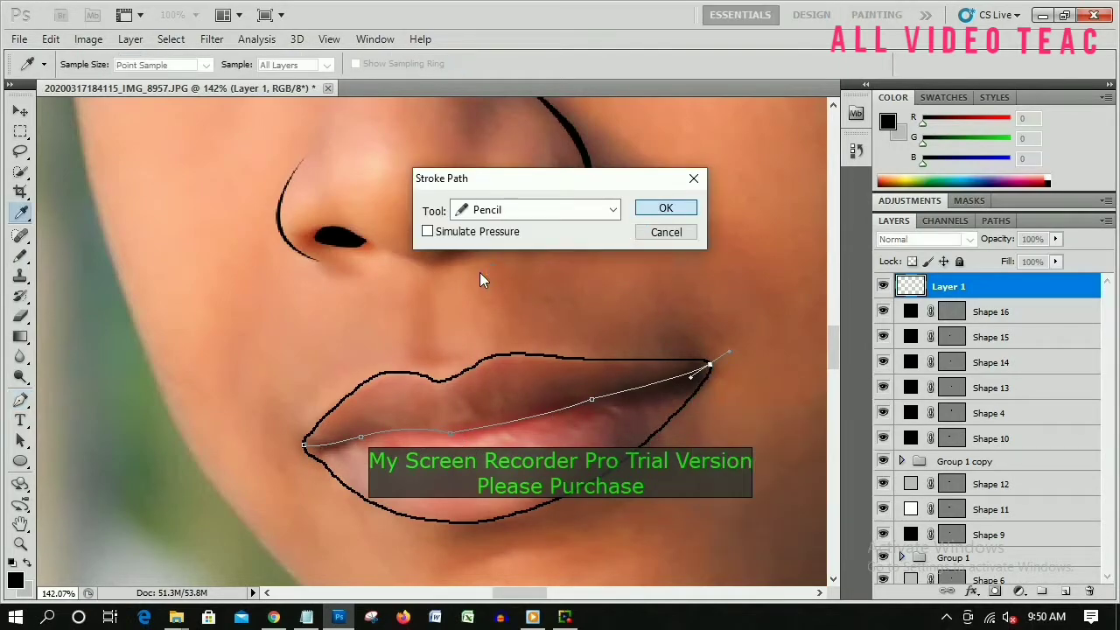
key(Return)
right_click(480, 277)
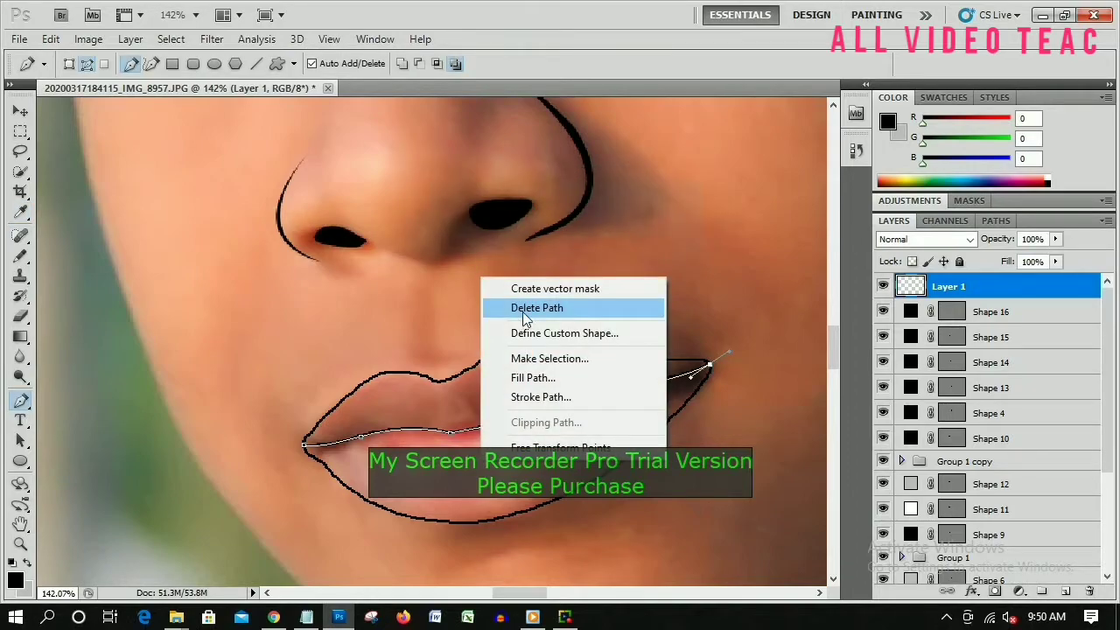
click(525, 308)
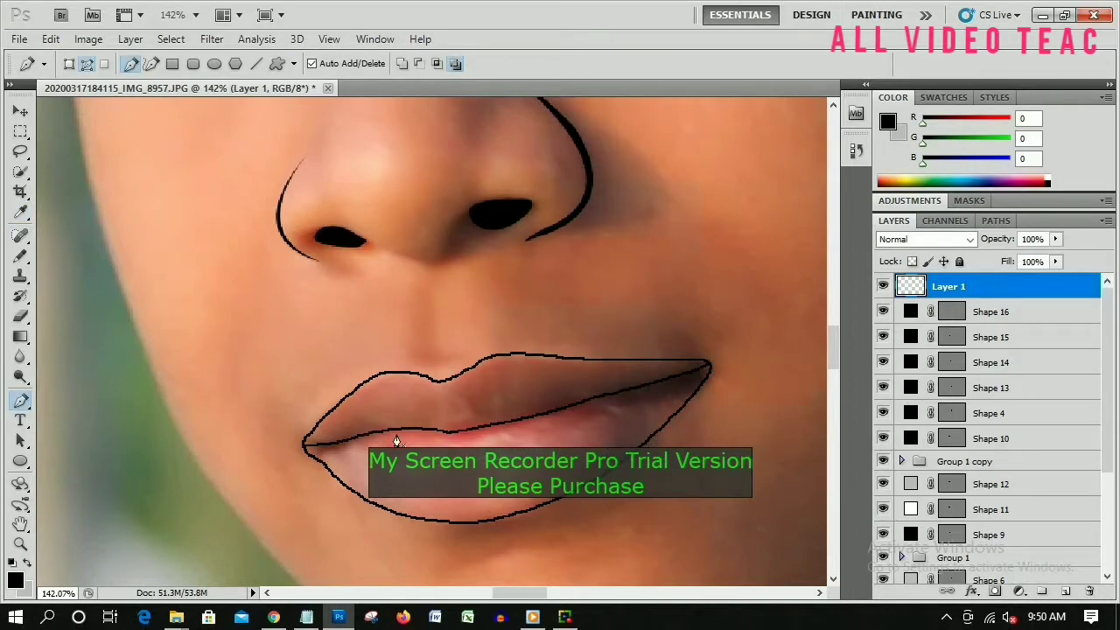
click(15, 580)
Step: Set the foreground colour to reddish-brown #823f38
click(473, 438)
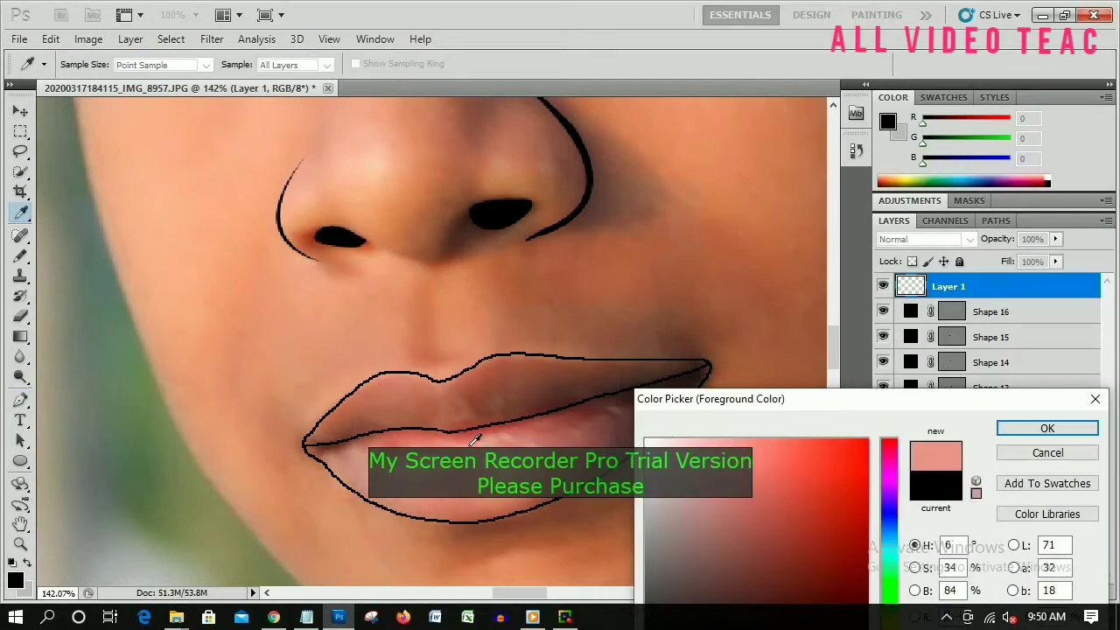
drag(842, 404, 851, 177)
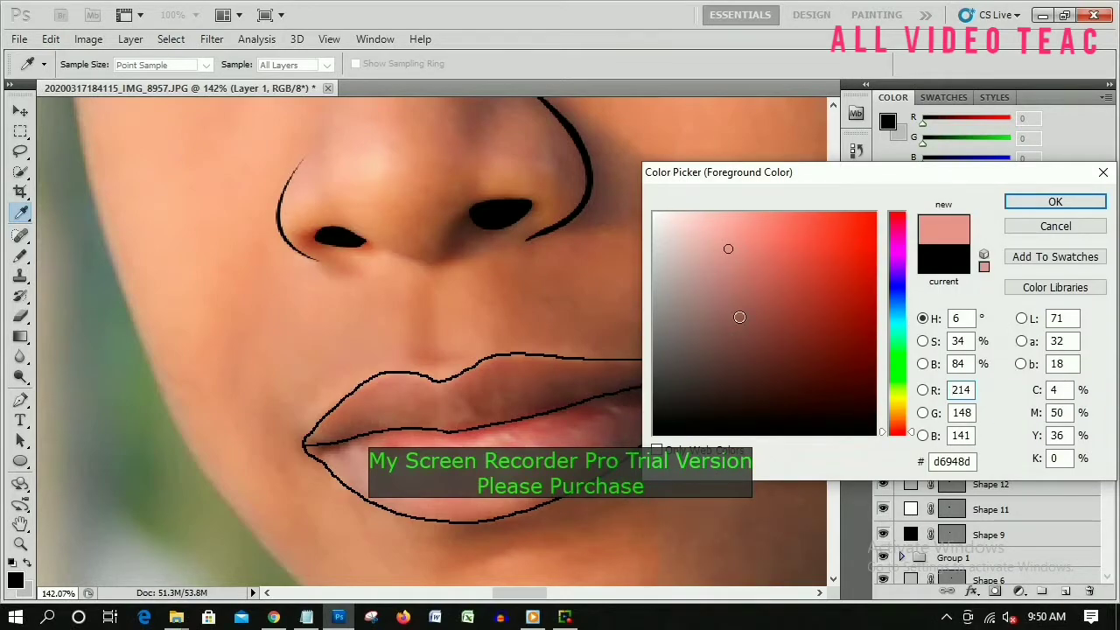
drag(739, 317, 779, 321)
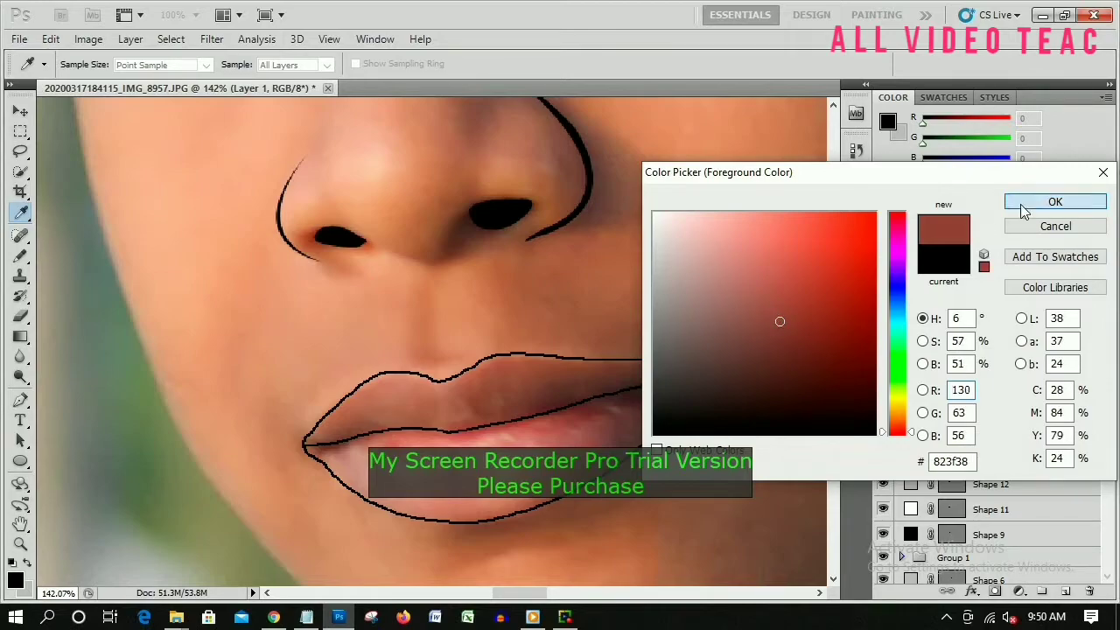
key(Return)
Step: Fill the upper and lower lips with the brown using the Paint Bucket
click(19, 338)
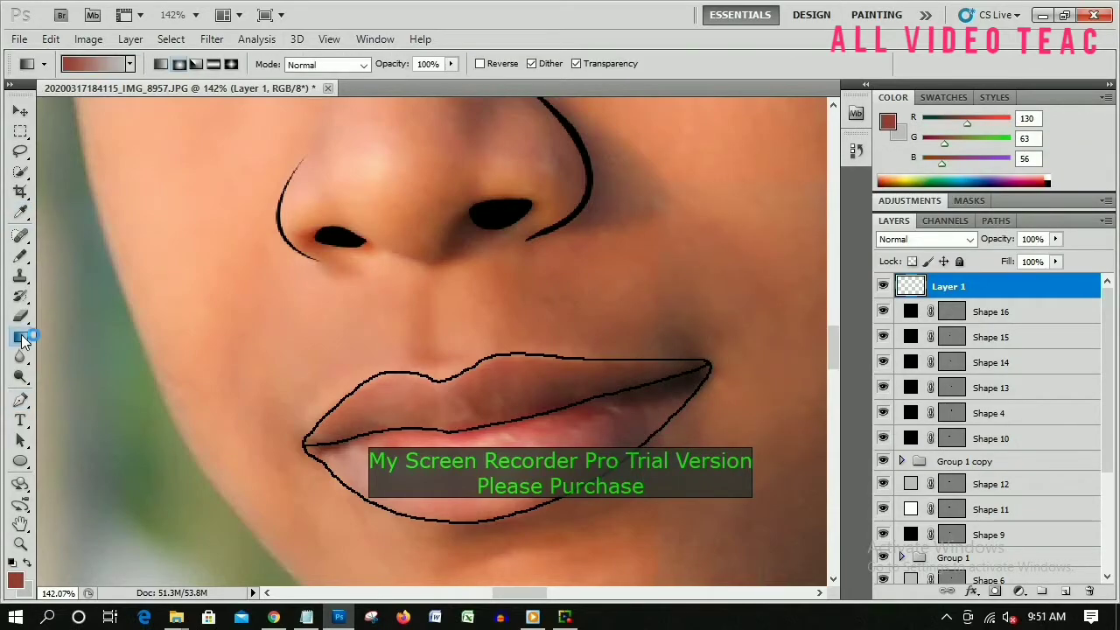
right_click(24, 342)
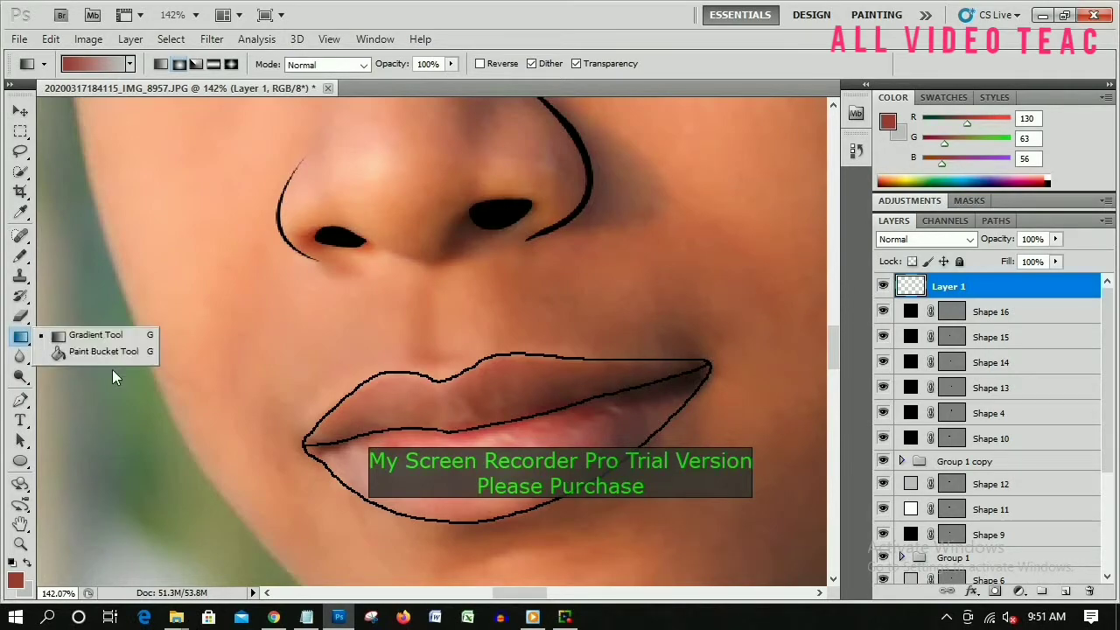
click(111, 354)
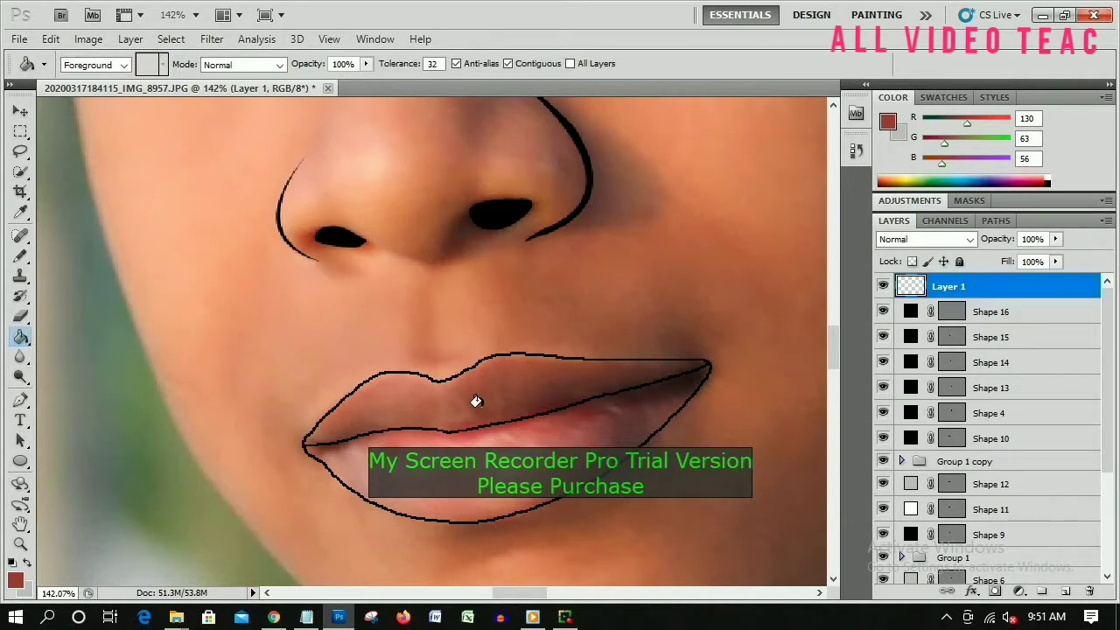
click(476, 401)
click(484, 446)
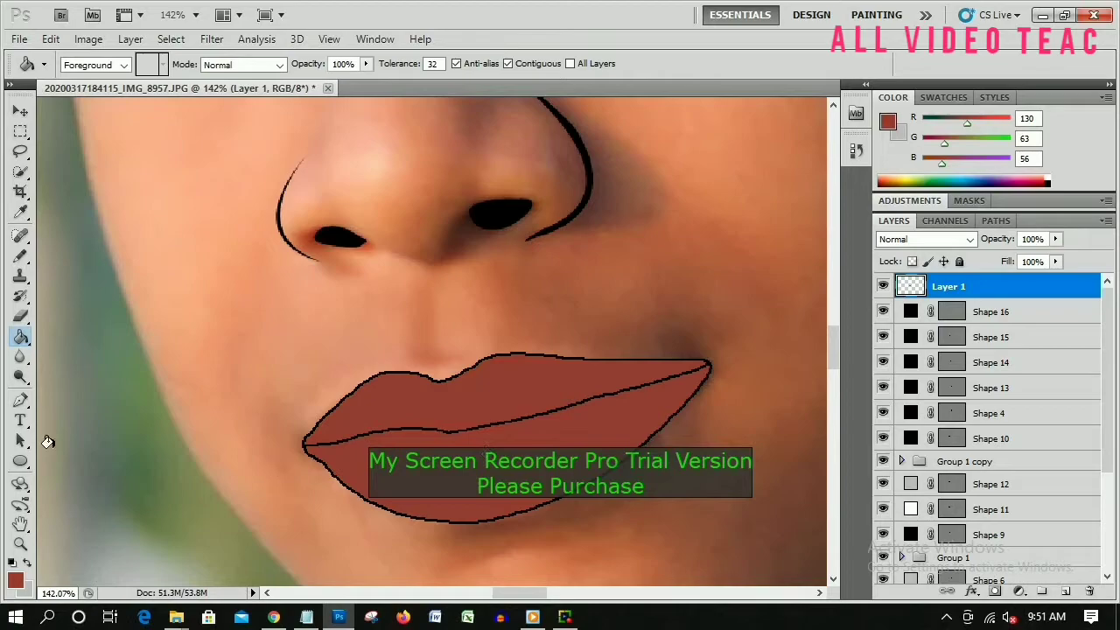
click(20, 399)
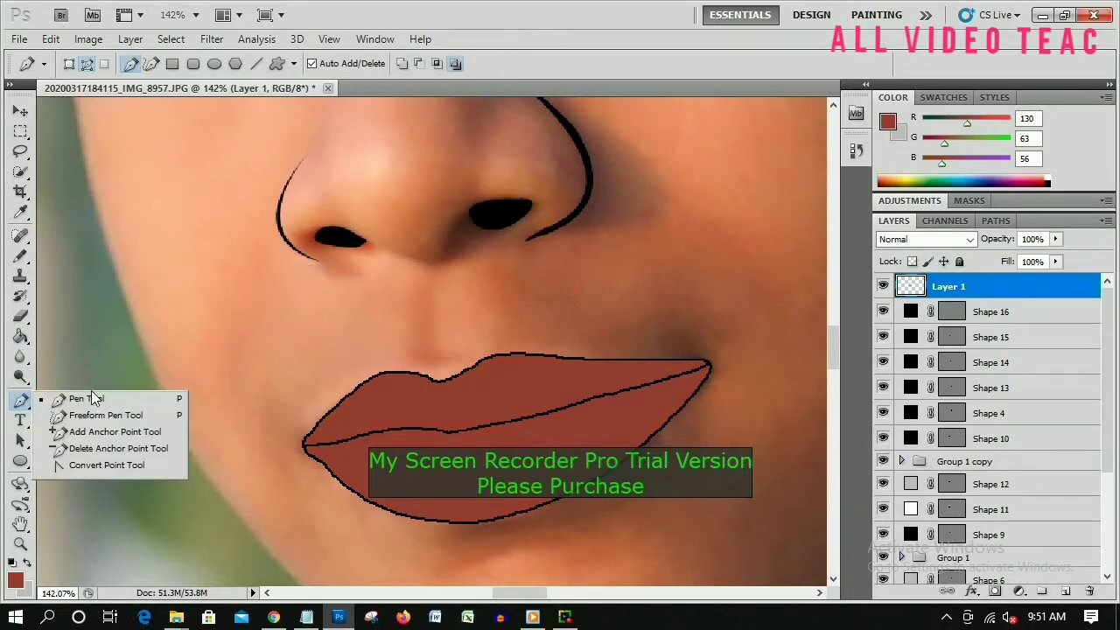
Step: Put the Pen in Shape Layers mode and set the foreground colour to pink ea8787
click(92, 399)
click(69, 65)
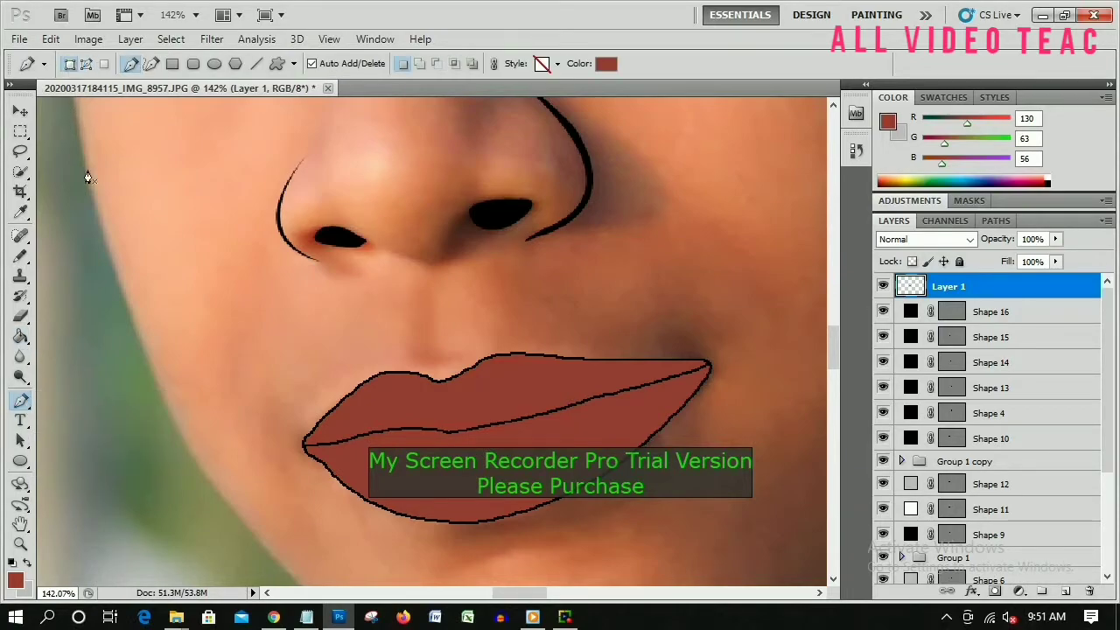
click(27, 563)
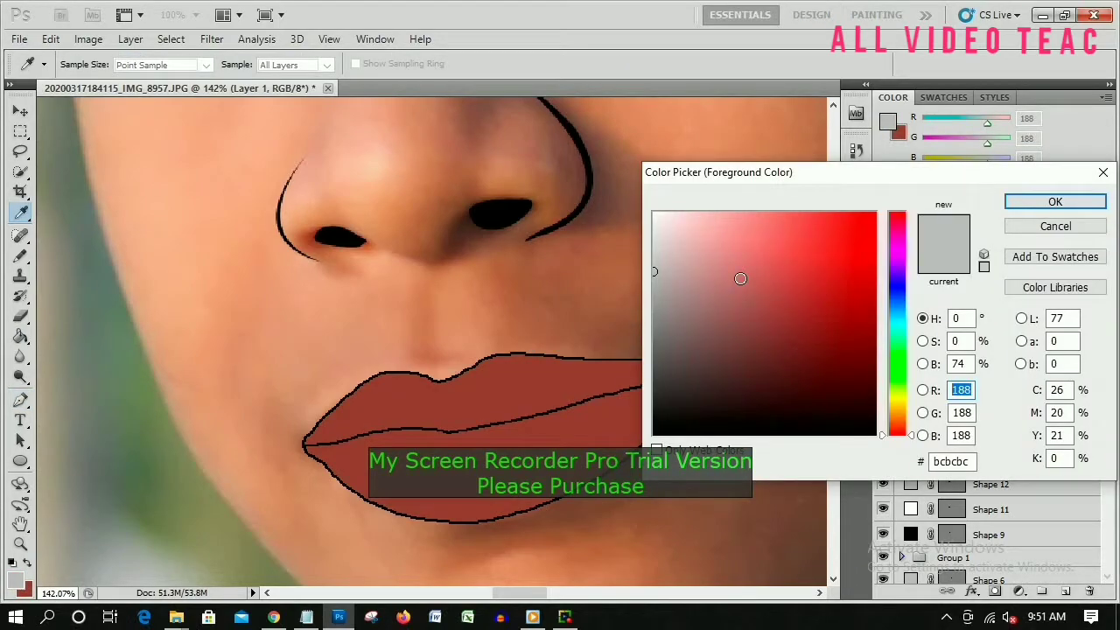
click(744, 240)
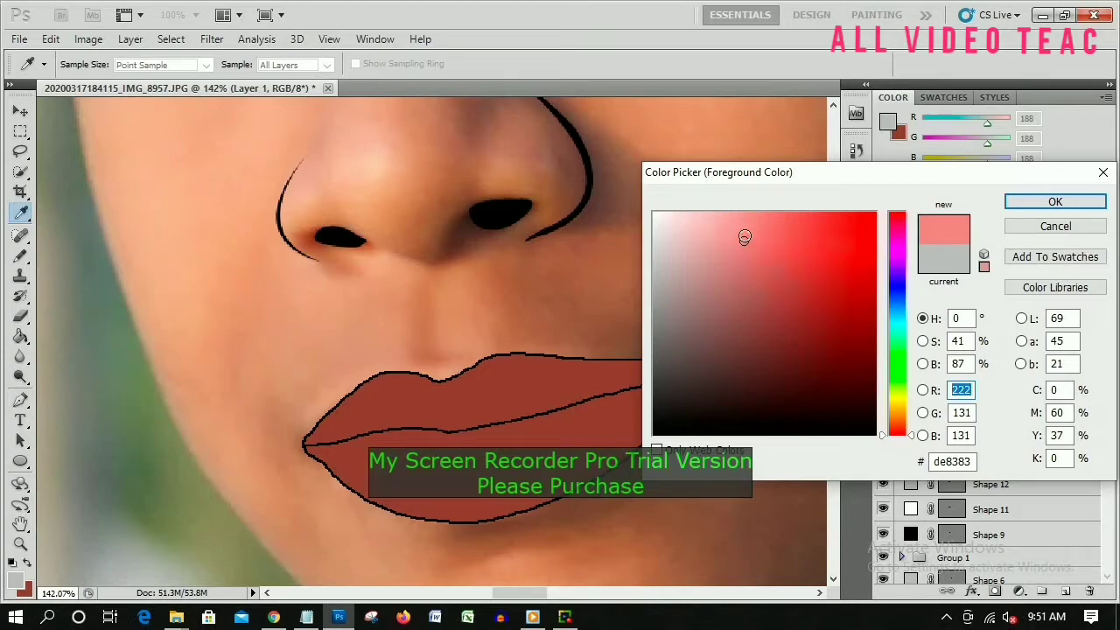
click(748, 230)
click(1031, 207)
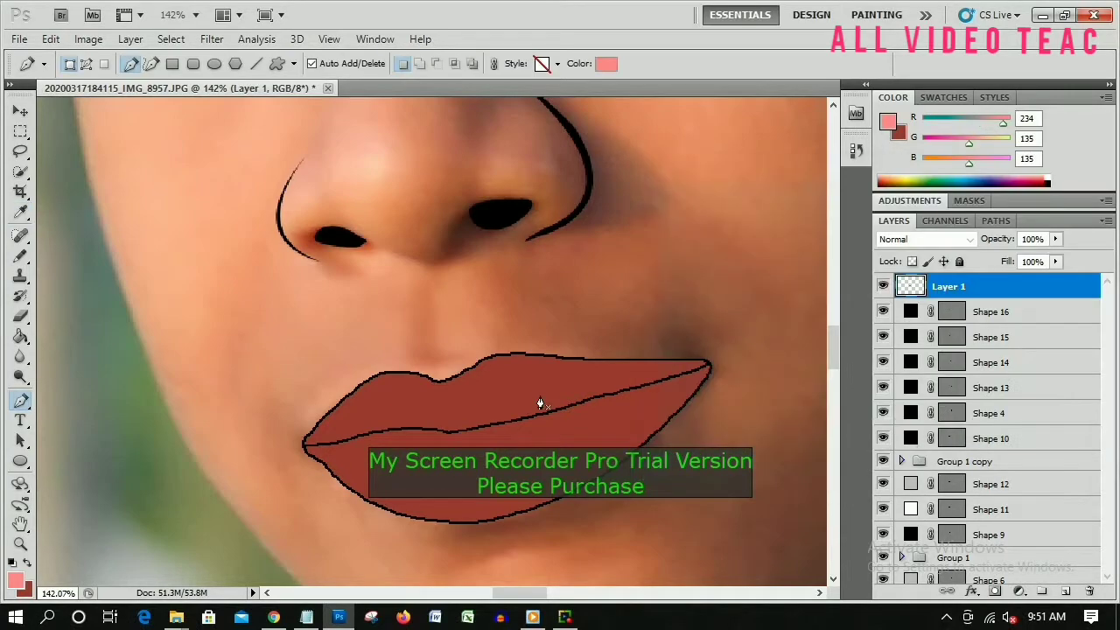
Step: Draw the pink highlight shape curving along the lower lip
click(320, 448)
click(444, 435)
click(652, 388)
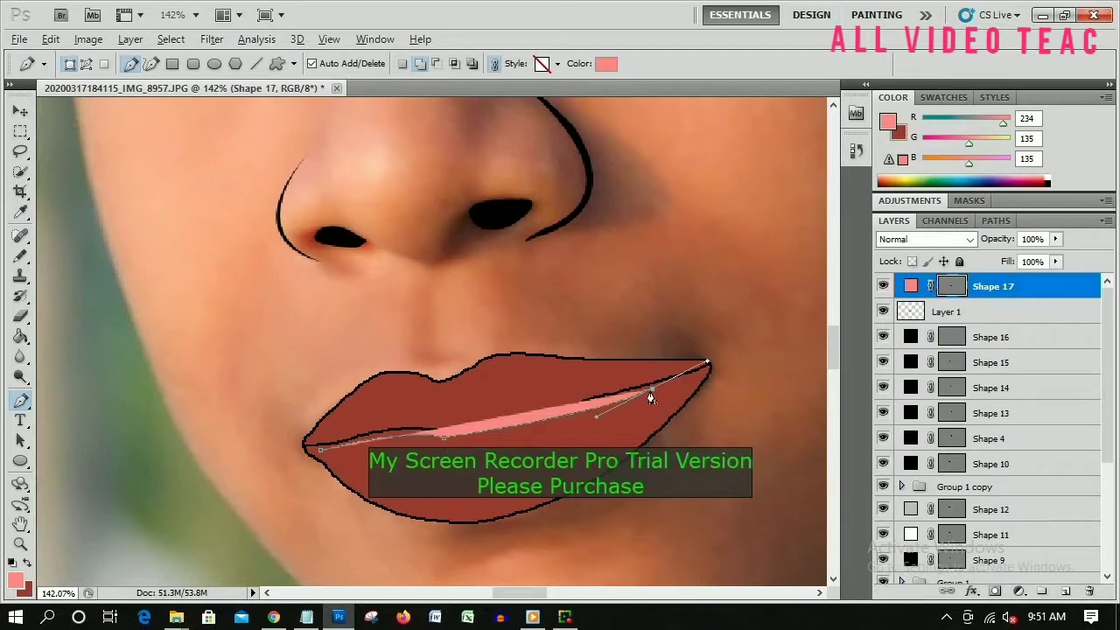
click(686, 380)
drag(427, 508, 528, 537)
key(Return)
Step: Rasterize Shape 17 and preview a Gaussian Blur at a 15.8-pixel radius
click(212, 39)
mouse_move(222, 198)
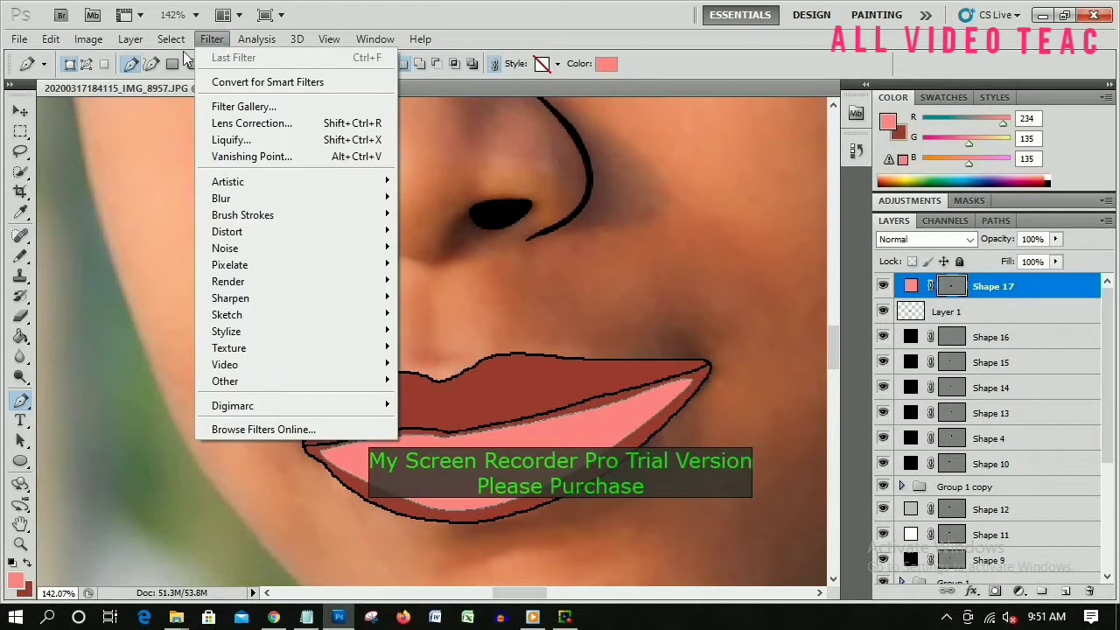
click(446, 265)
click(525, 252)
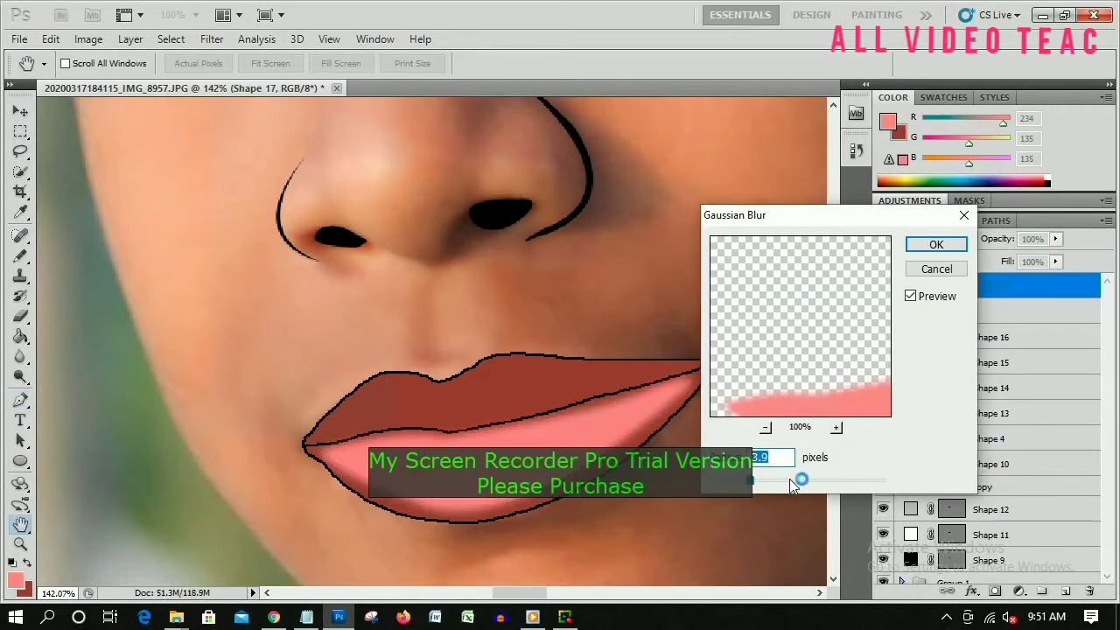
drag(775, 480, 789, 482)
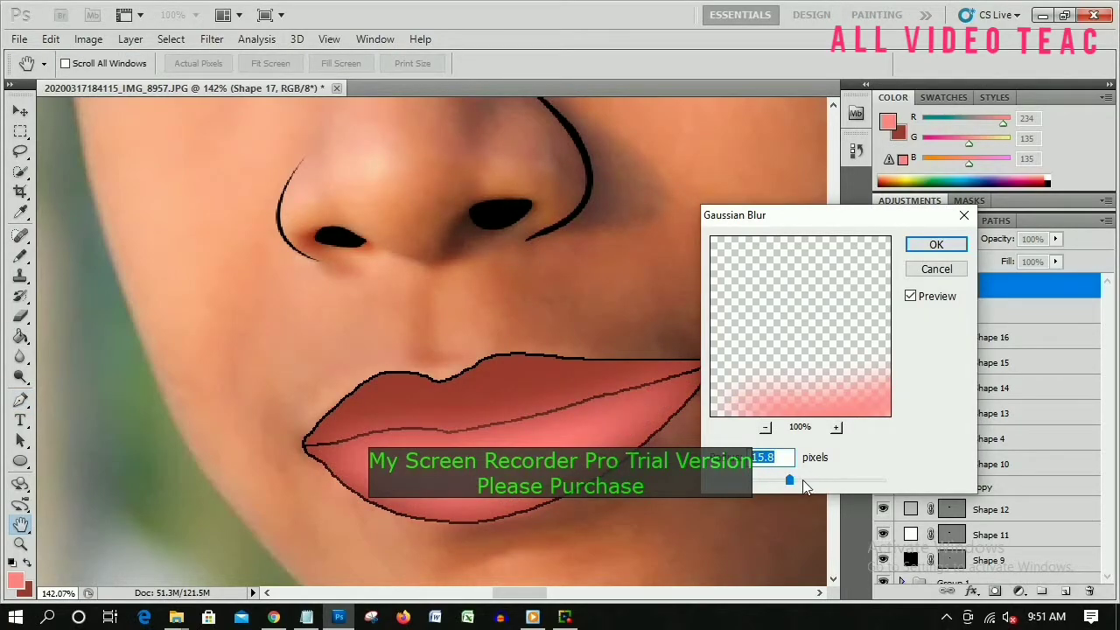
Step: Apply the blur, then outline the area below the lower lip as a selection
click(911, 248)
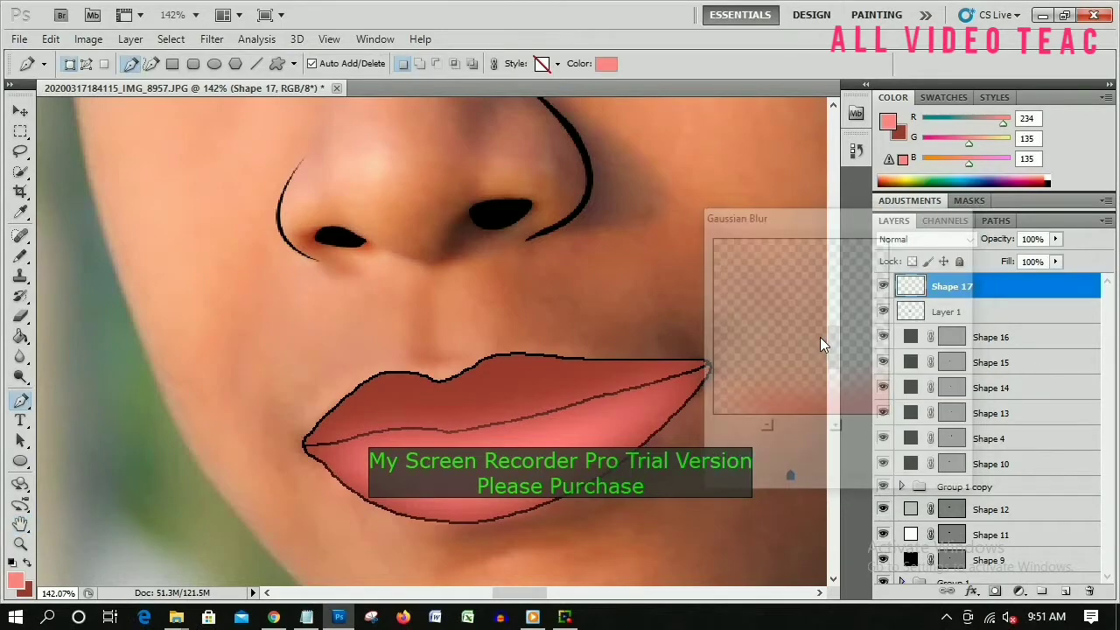
click(86, 63)
click(406, 517)
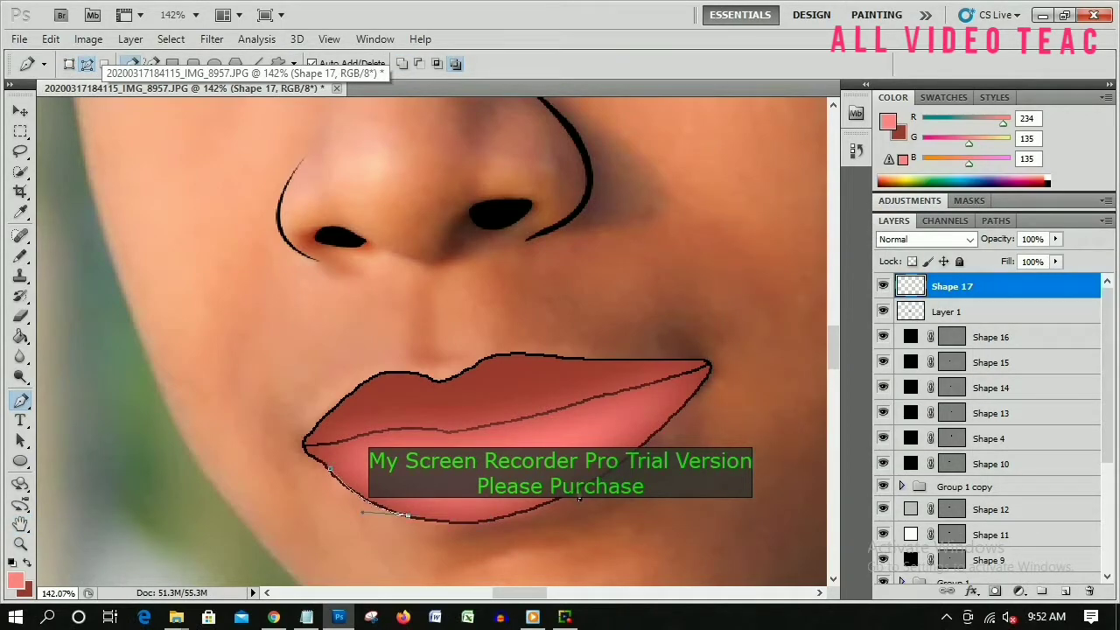
click(560, 499)
drag(693, 393, 726, 373)
click(490, 580)
click(303, 445)
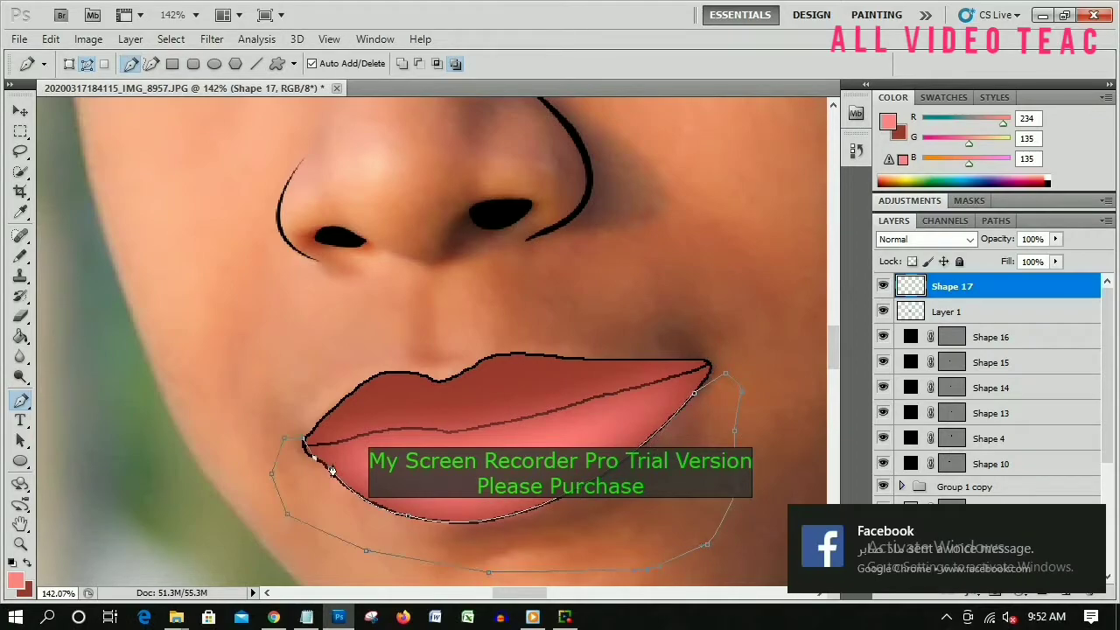
key(ctrl+Return)
Step: Erase the pink spill inside the selection, then deselect and zoom out
click(20, 315)
click(83, 314)
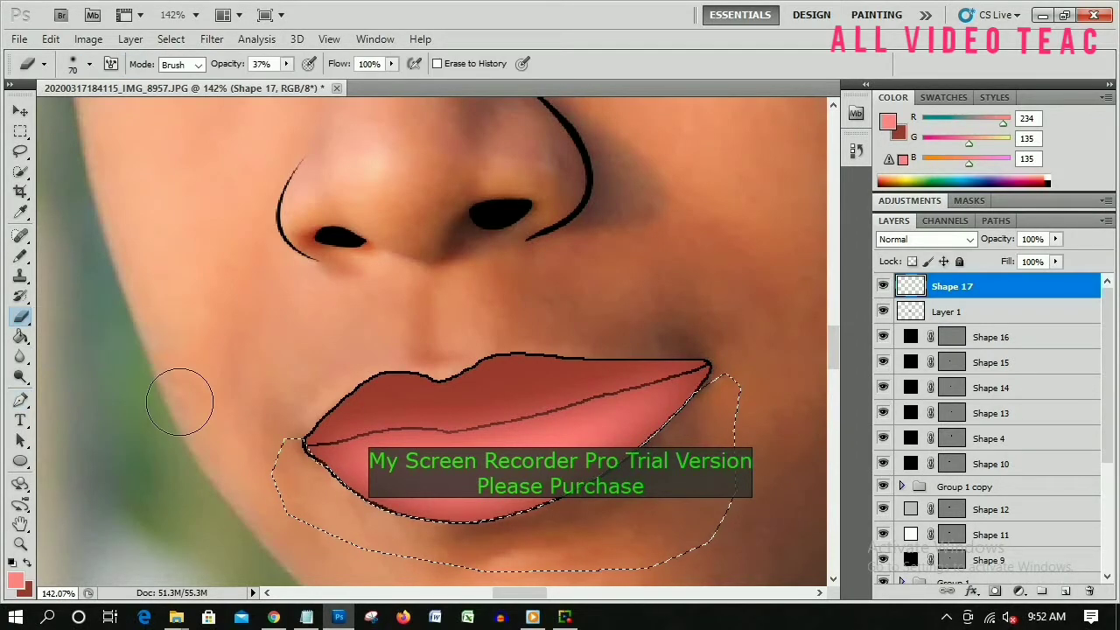
key(ctrl+d)
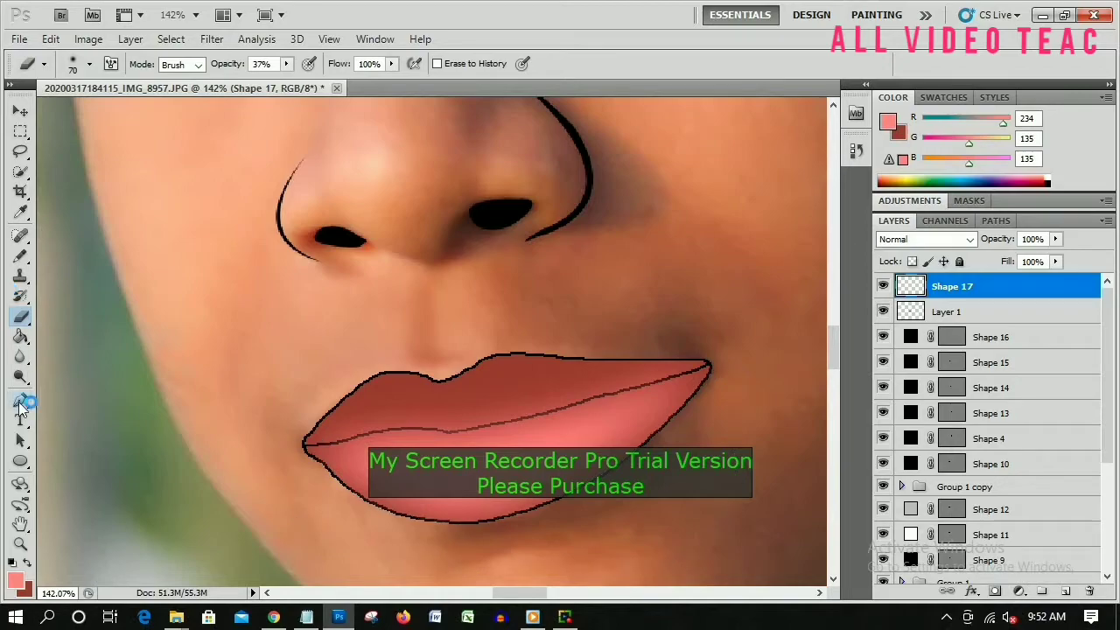
click(20, 400)
scroll(573, 372, down, 3)
scroll(573, 371, down, 2)
Step: Set the foreground colour to near-black and zoom in on the face
drag(646, 353, 541, 410)
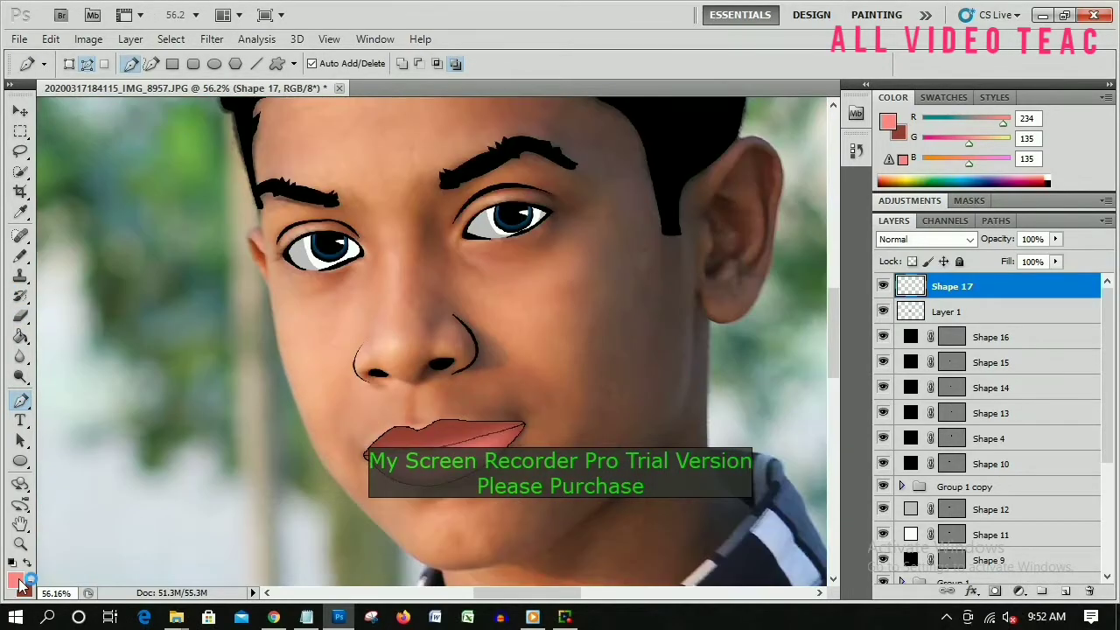
click(14, 580)
click(654, 432)
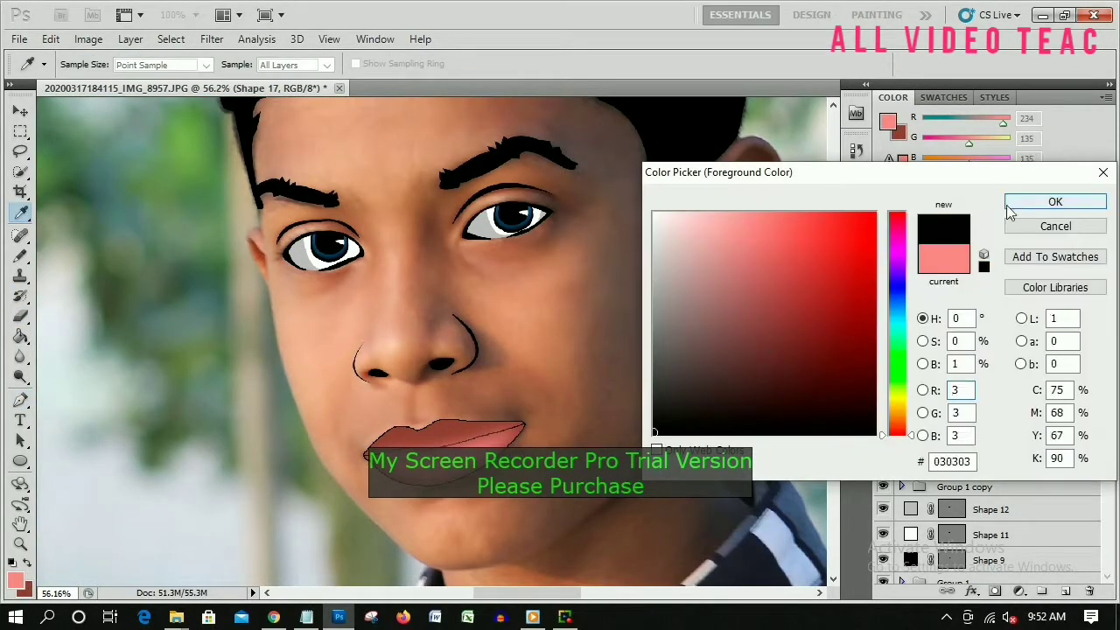
click(1056, 201)
scroll(674, 263, up, 1)
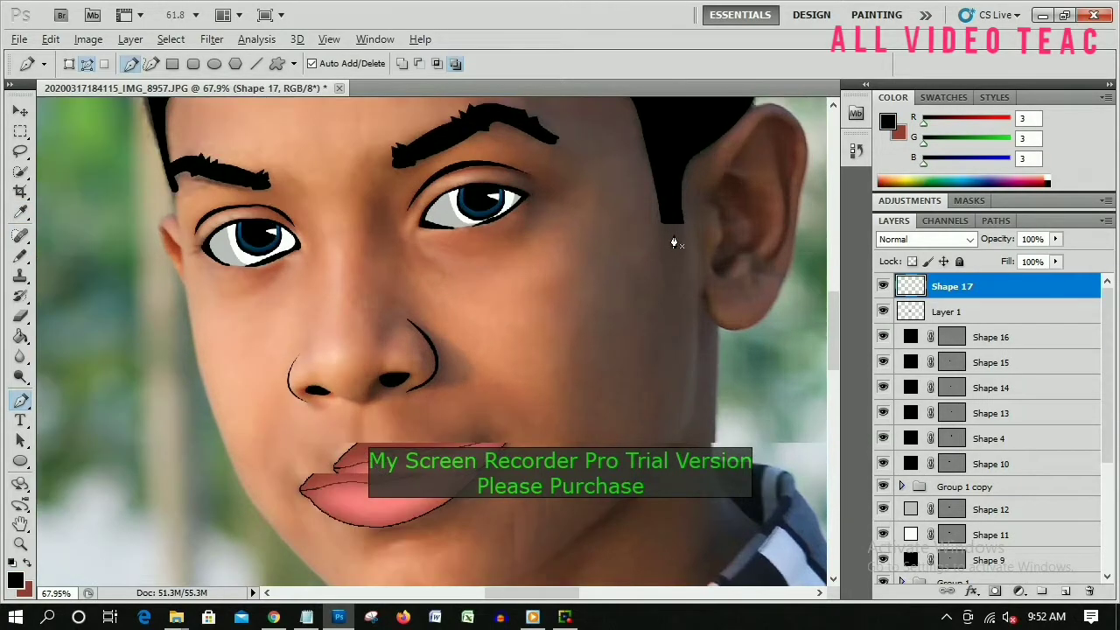
scroll(744, 280, up, 1)
key(alt+bracketleft)
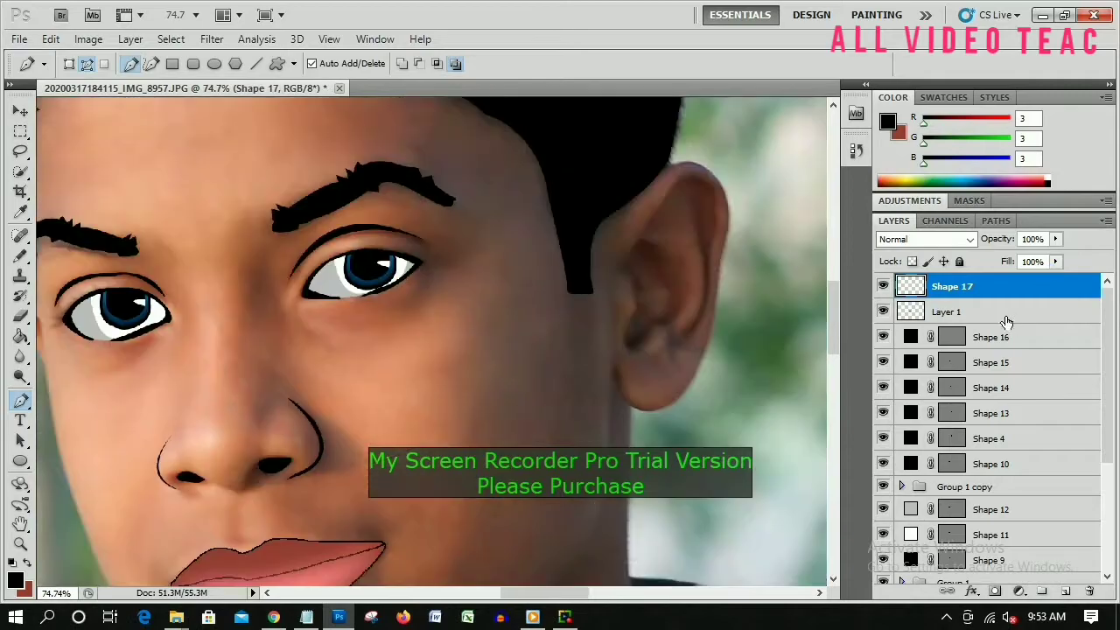
Step: Make Layer 1 active and check the drawn path's options, then cancel
click(1007, 322)
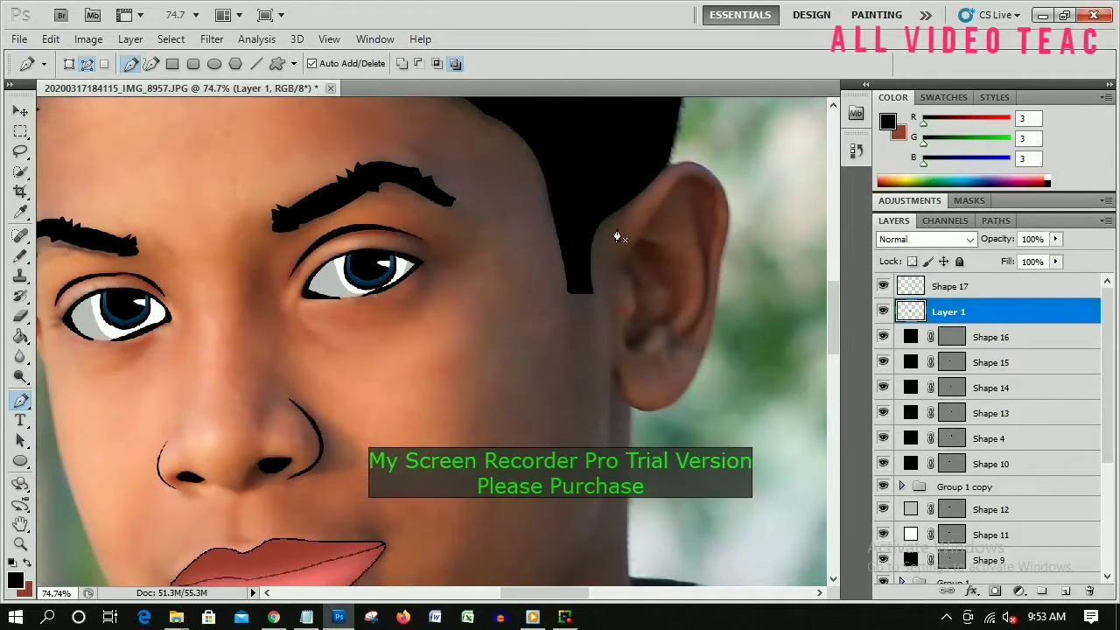
scroll(600, 262, down, 3)
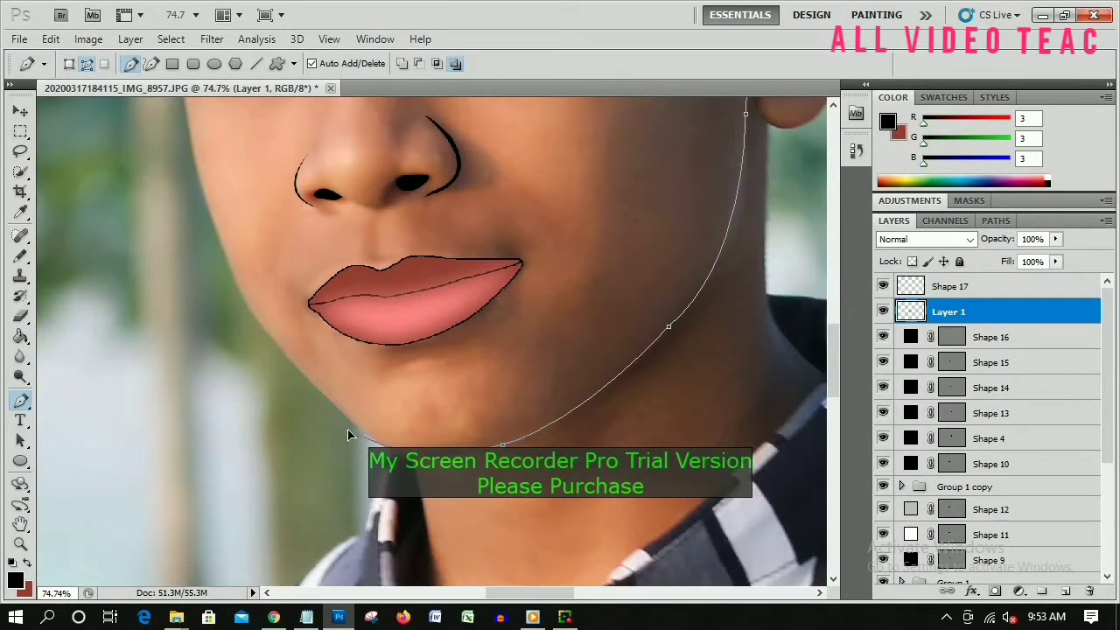
scroll(347, 435, up, 2)
scroll(297, 315, up, 2)
scroll(298, 315, up, 1)
right_click(315, 282)
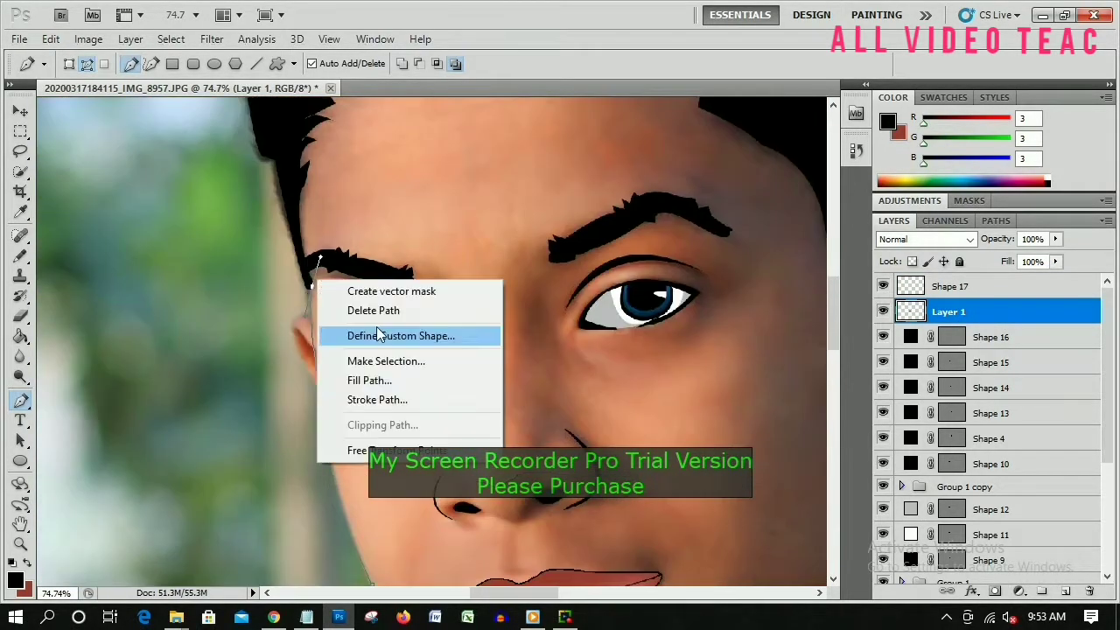
key(Escape)
scroll(532, 245, down, 2)
scroll(532, 245, up, 2)
key(i)
Step: Pick a peach skin colour from the photo as the foreground colour
click(15, 580)
click(455, 332)
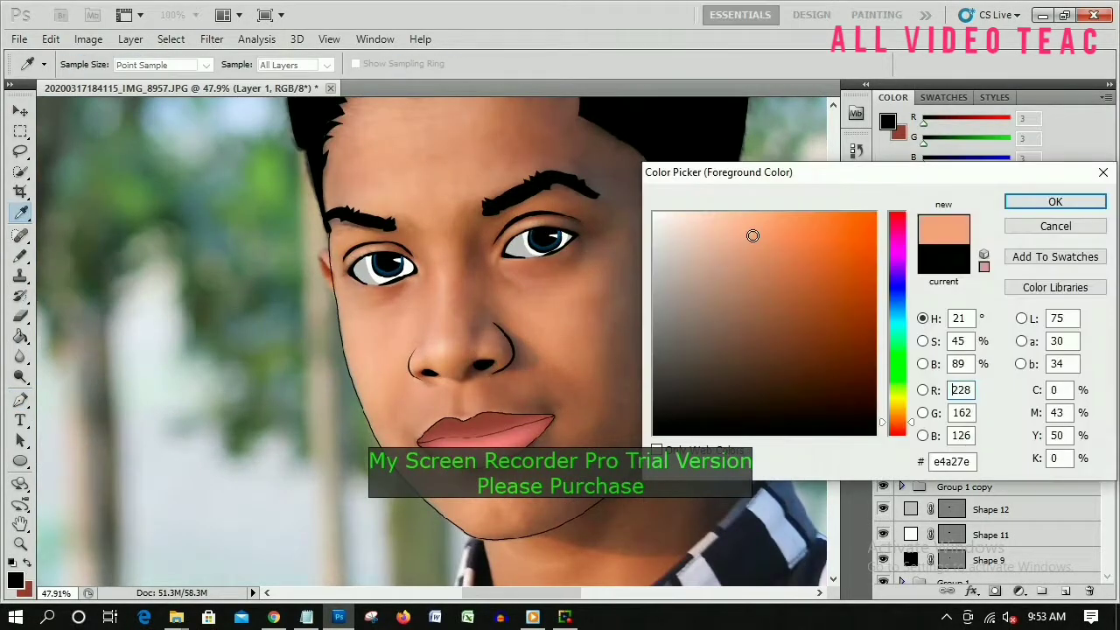
click(738, 251)
click(1055, 226)
key(p)
key(ctrl+o)
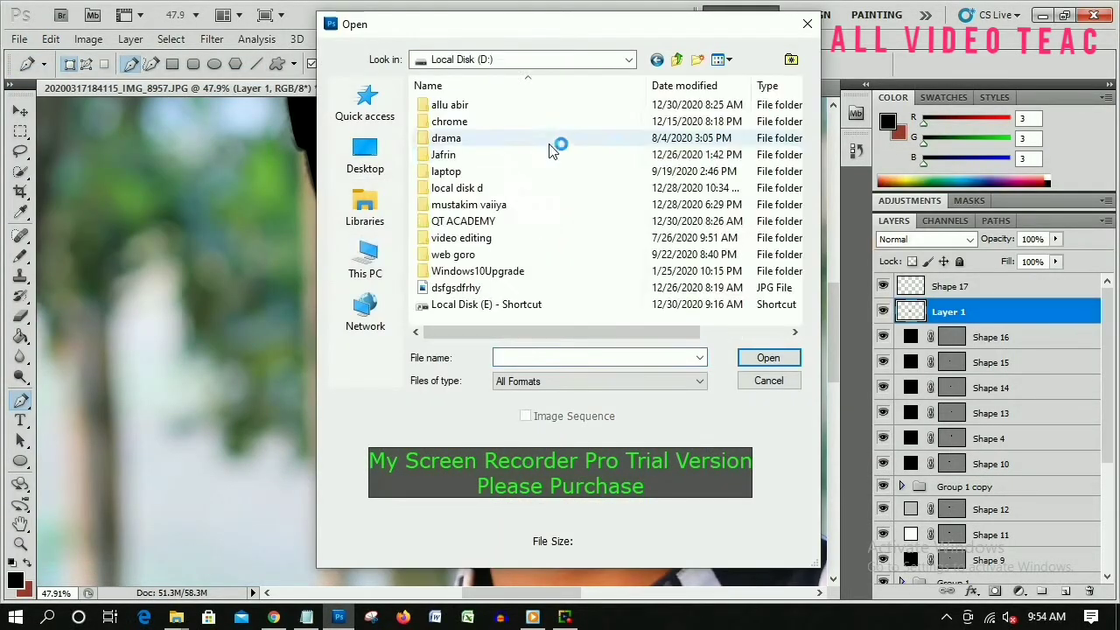
double_click(470, 125)
double_click(648, 123)
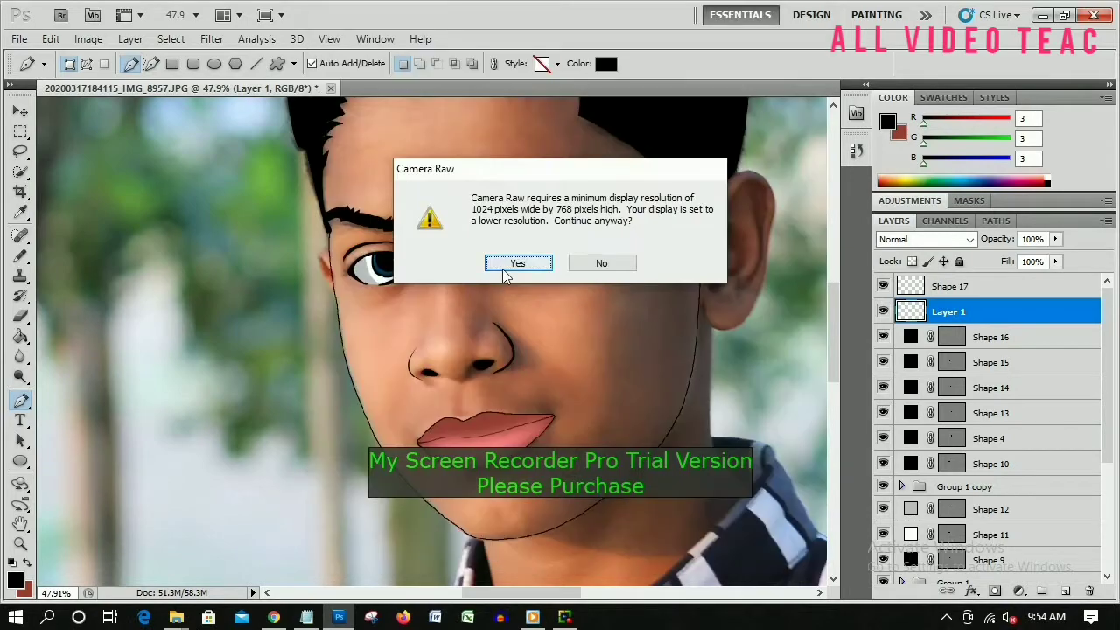
click(518, 263)
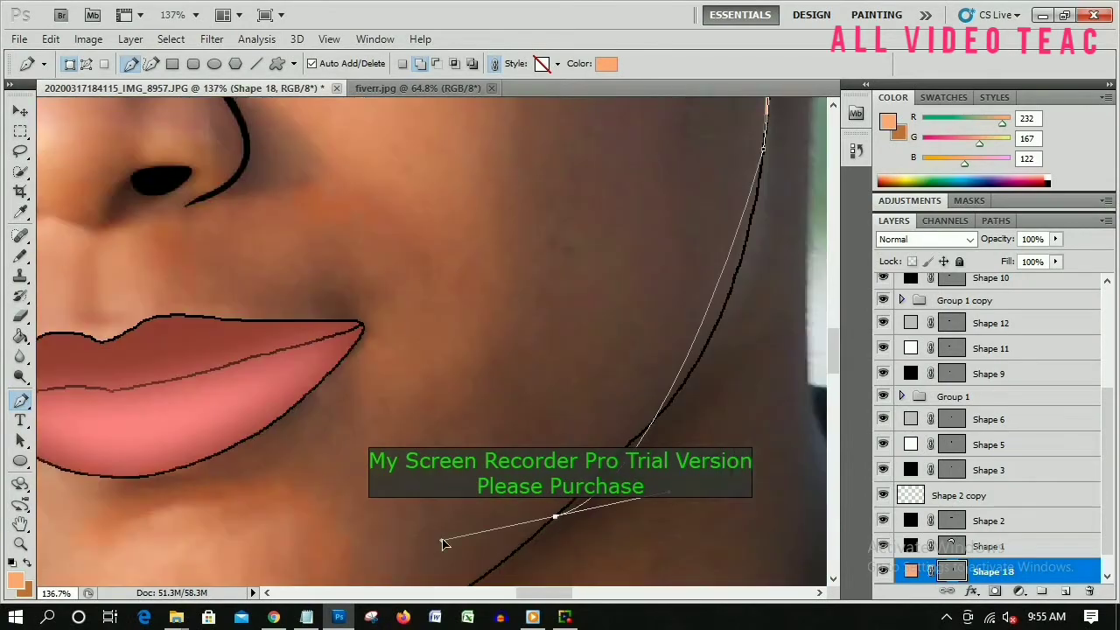
Step: Finish the peach skin outline along the jaw and up past the ear
click(452, 506)
drag(175, 525, 66, 469)
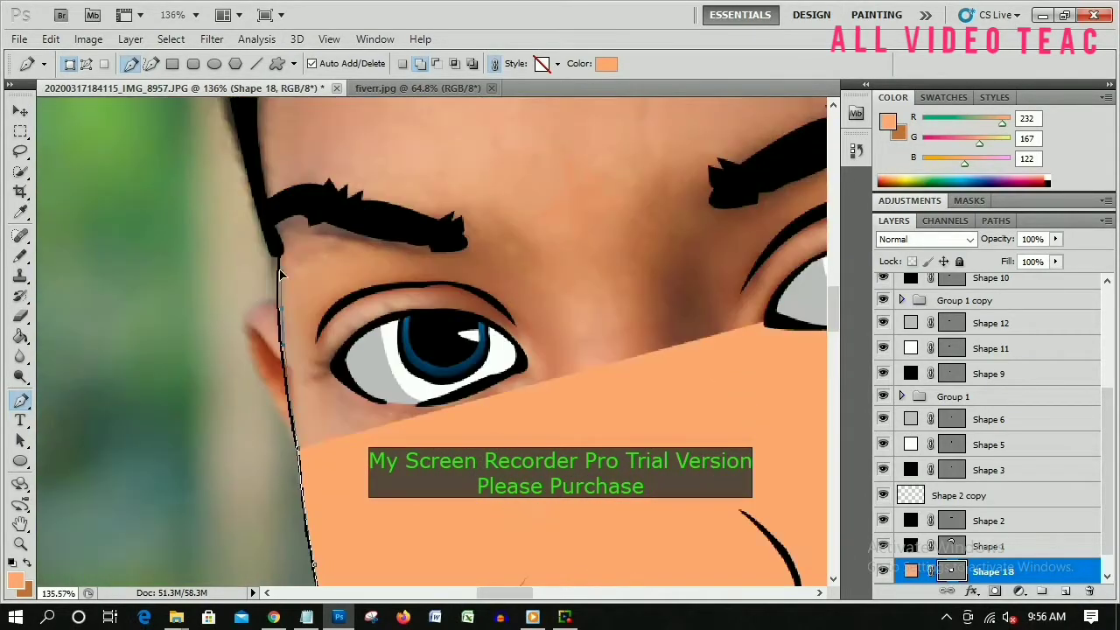
click(279, 318)
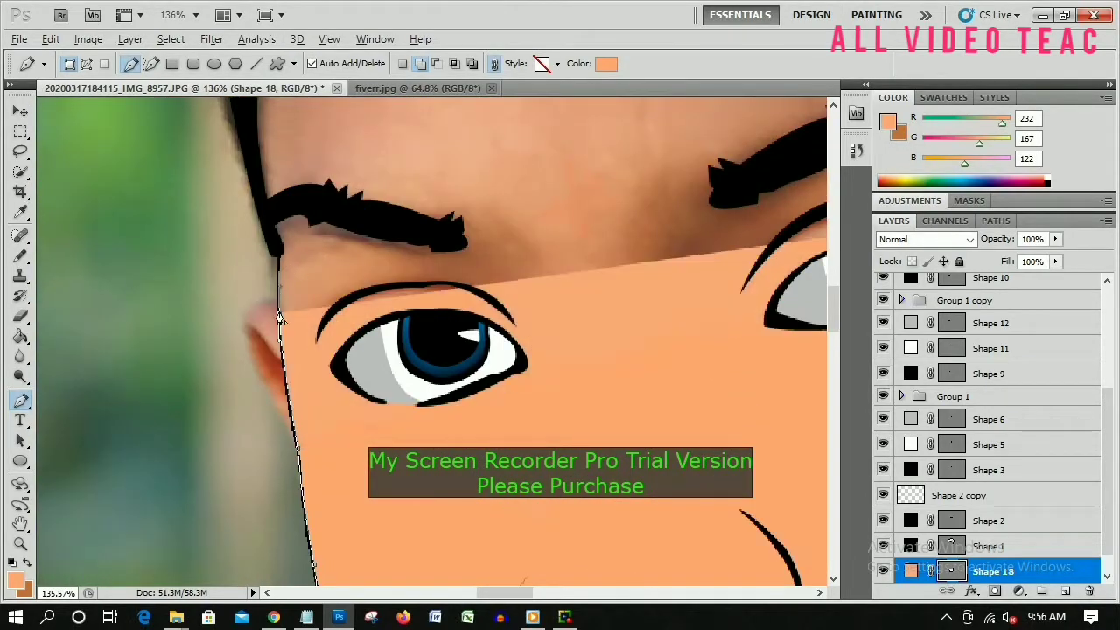
scroll(279, 318, down, 5)
scroll(887, 572, down, 1)
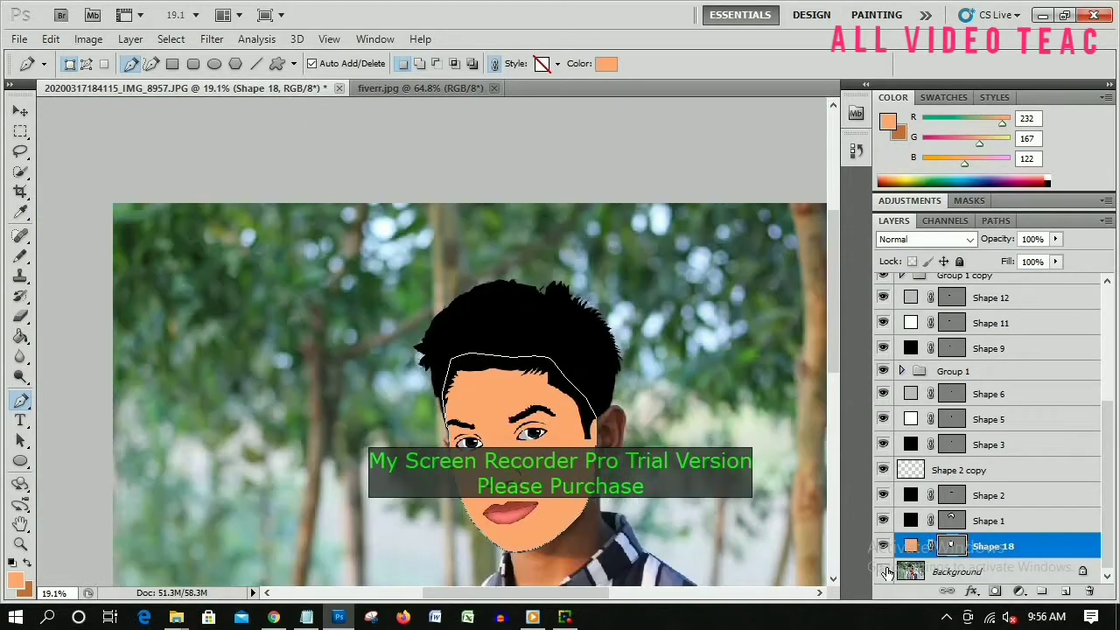
Step: Swap to the darker brown shade and hide the peach Shape 18 layer
key(x)
click(883, 546)
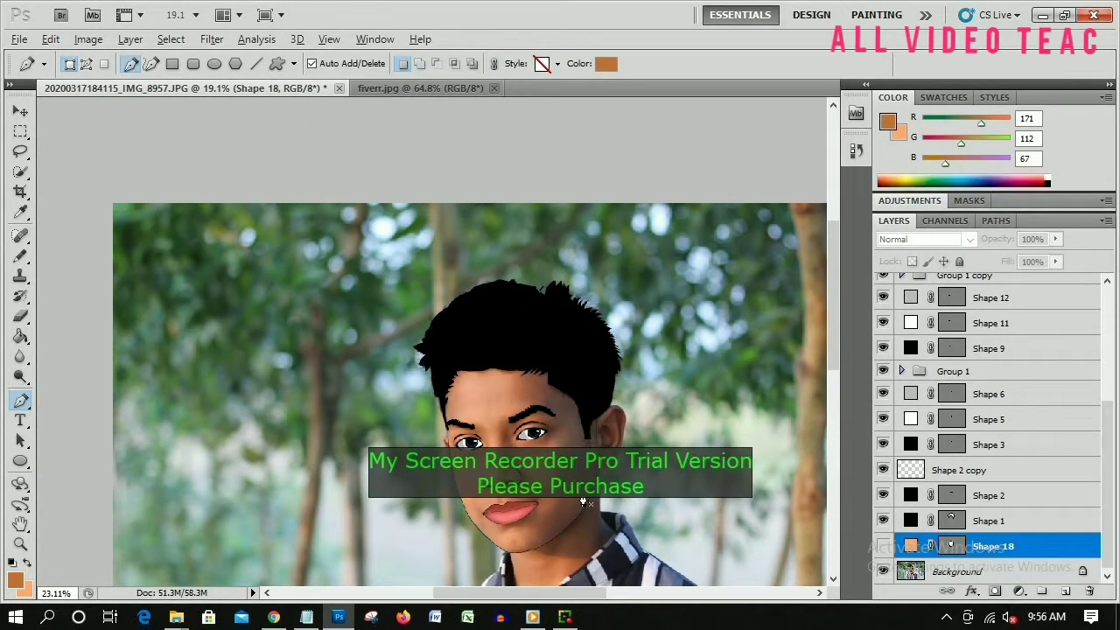
scroll(508, 362, up, 3)
Step: Start the brown shadow shape at the forehead, curving it around the eye
scroll(391, 271, up, 2)
click(342, 269)
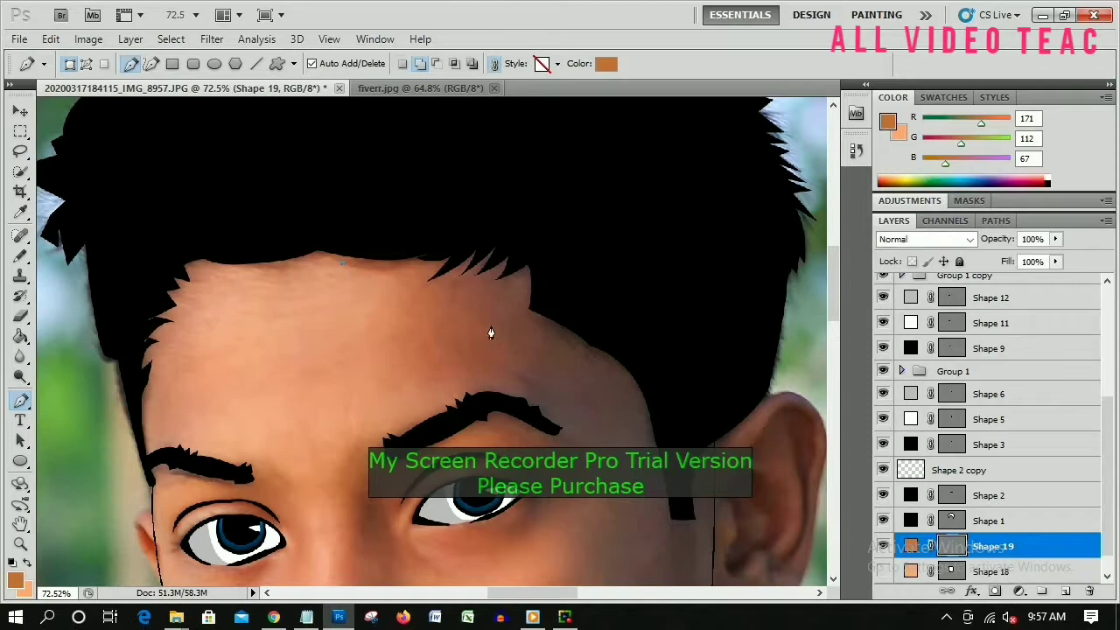
drag(503, 365, 543, 323)
drag(374, 549, 446, 556)
scroll(574, 394, down, 3)
scroll(573, 393, down, 2)
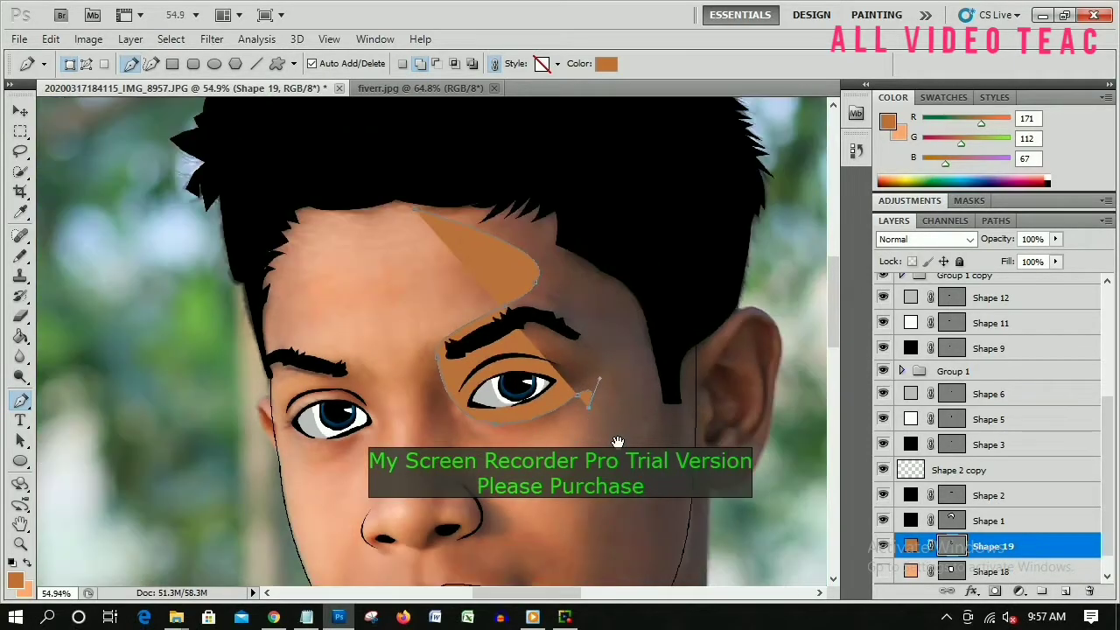
scroll(594, 350, down, 3)
Step: Run the shadow outline down the cheek to the chin, close it, and re-show the peach layer
click(612, 232)
click(589, 429)
click(523, 568)
scroll(523, 569, up, 3)
click(652, 325)
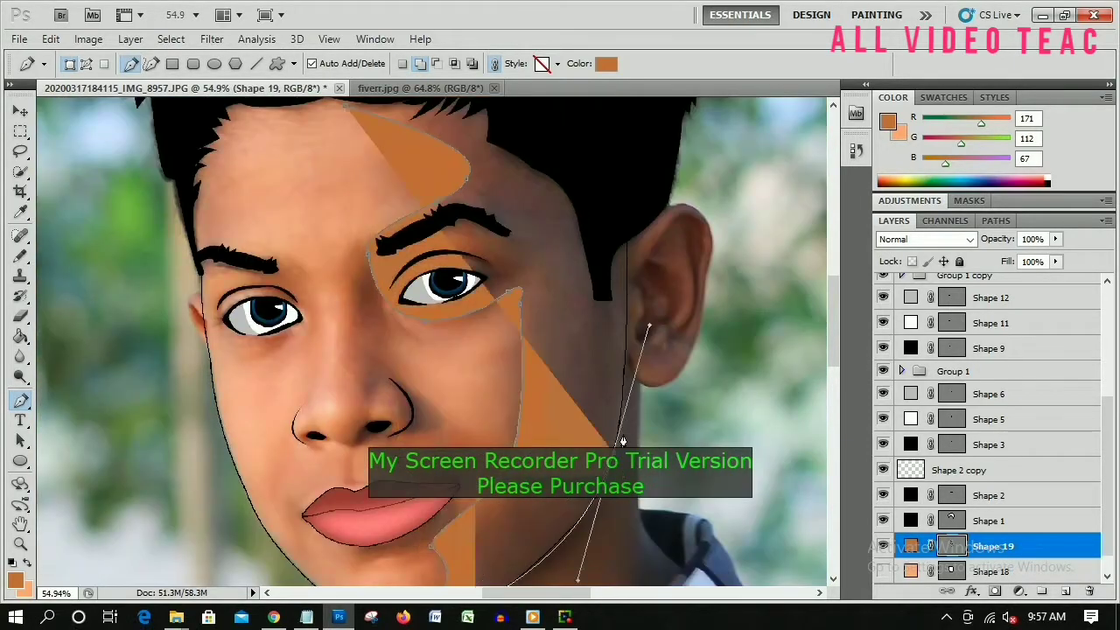
scroll(612, 166, up, 2)
click(582, 278)
click(524, 230)
click(429, 230)
Step: Rasterize the shadow shape and apply a 56.1-pixel Gaussian Blur
scroll(610, 381, down, 4)
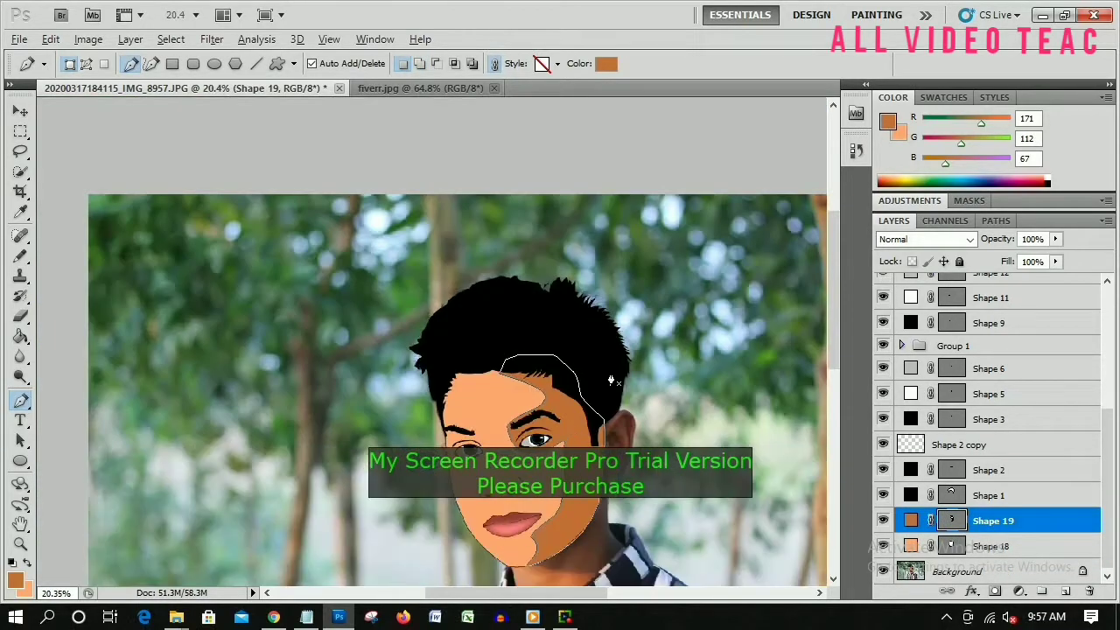
click(213, 39)
click(433, 195)
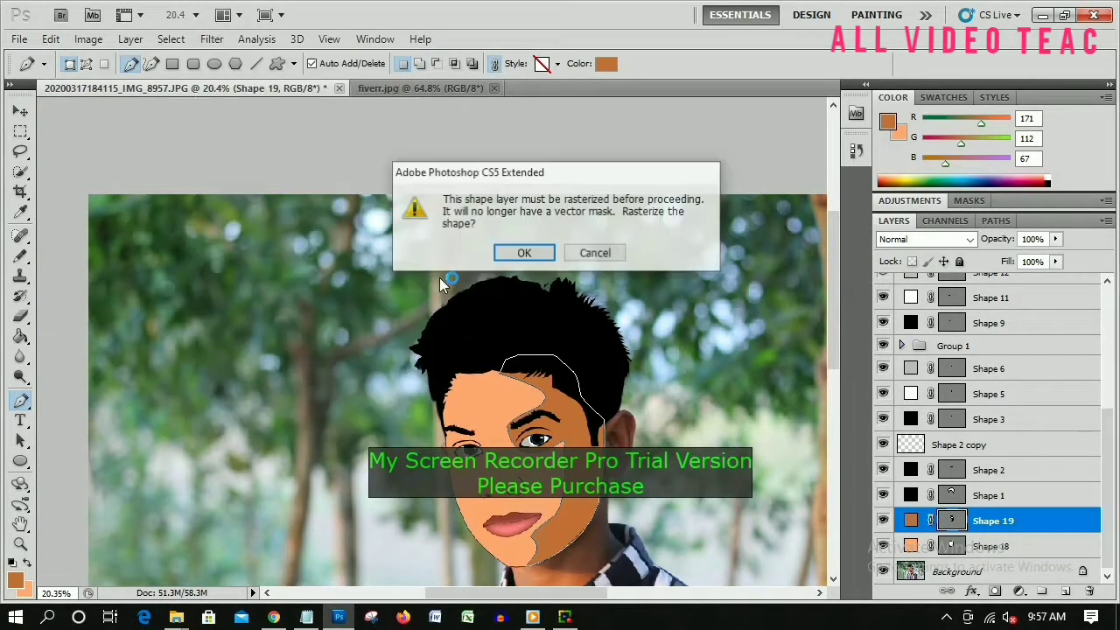
click(526, 257)
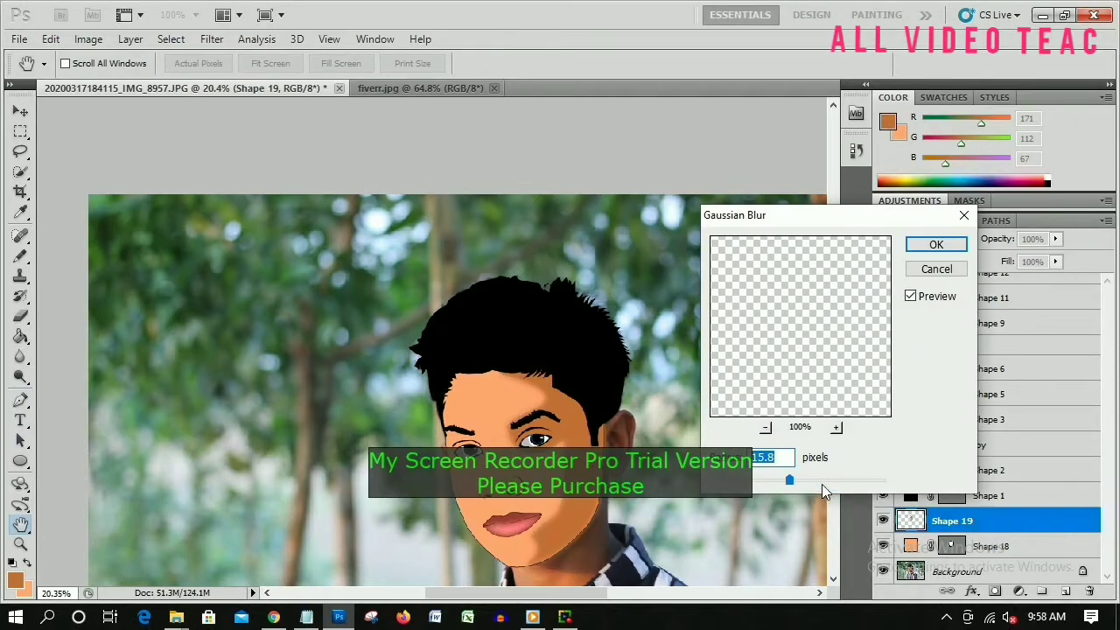
click(820, 481)
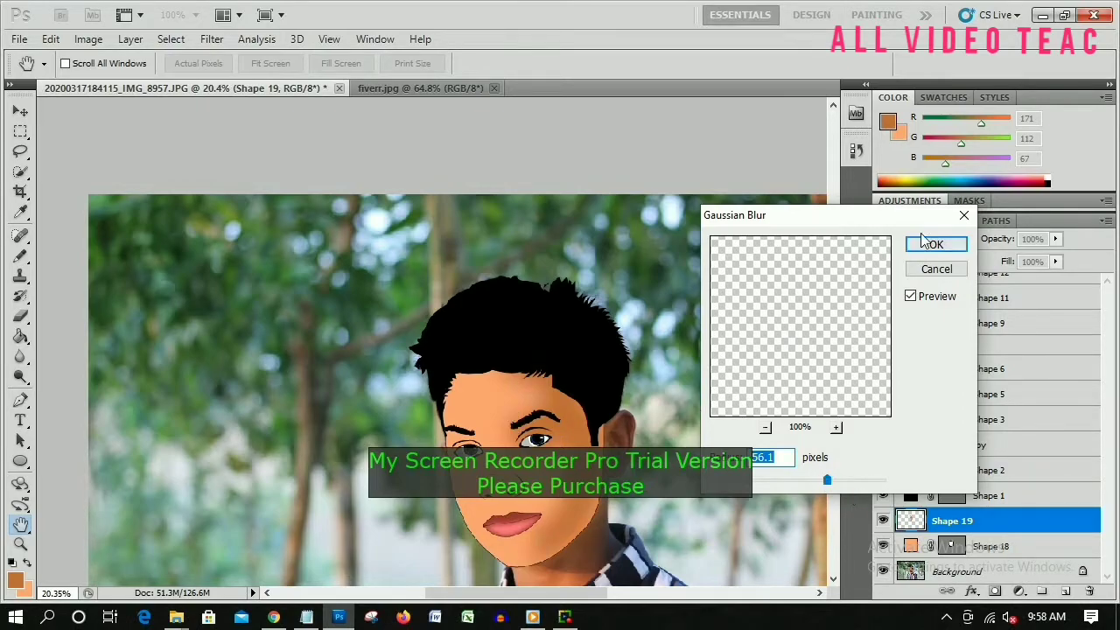
key(Return)
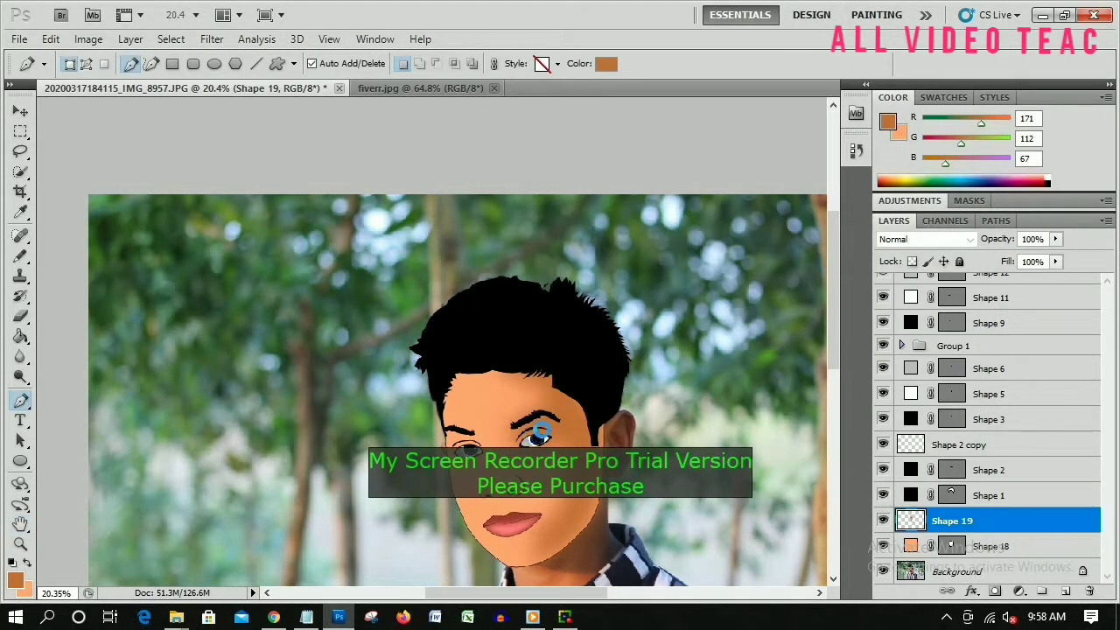
Step: Switch the Pen to Paths mode and navigate around the face
scroll(560, 350, up, 2)
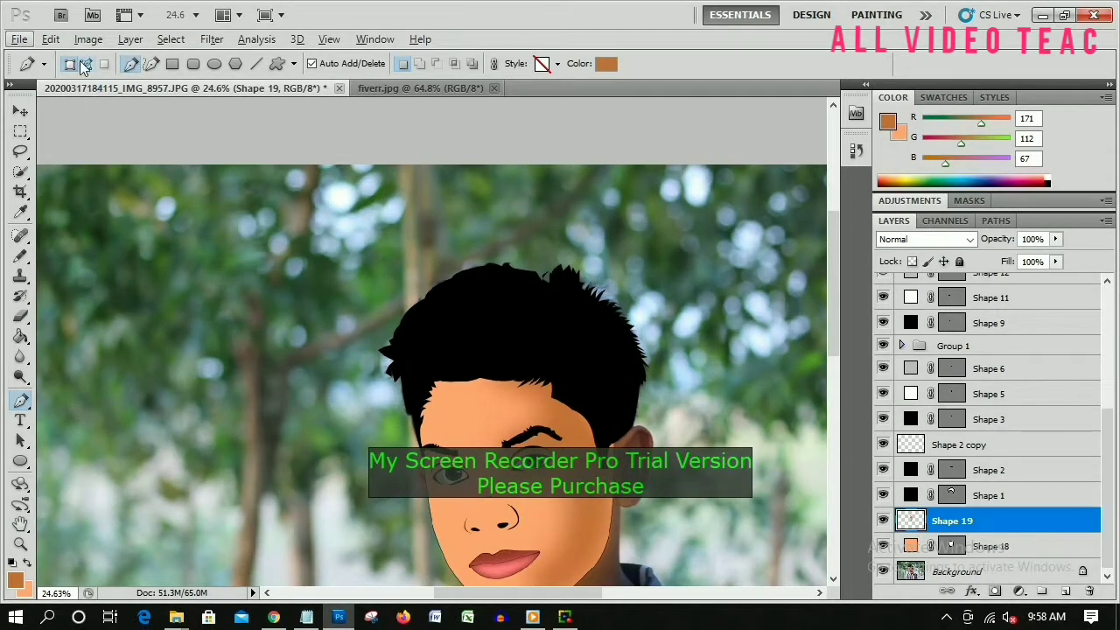
click(86, 64)
scroll(514, 524, up, 2)
scroll(515, 523, up, 3)
scroll(514, 523, up, 2)
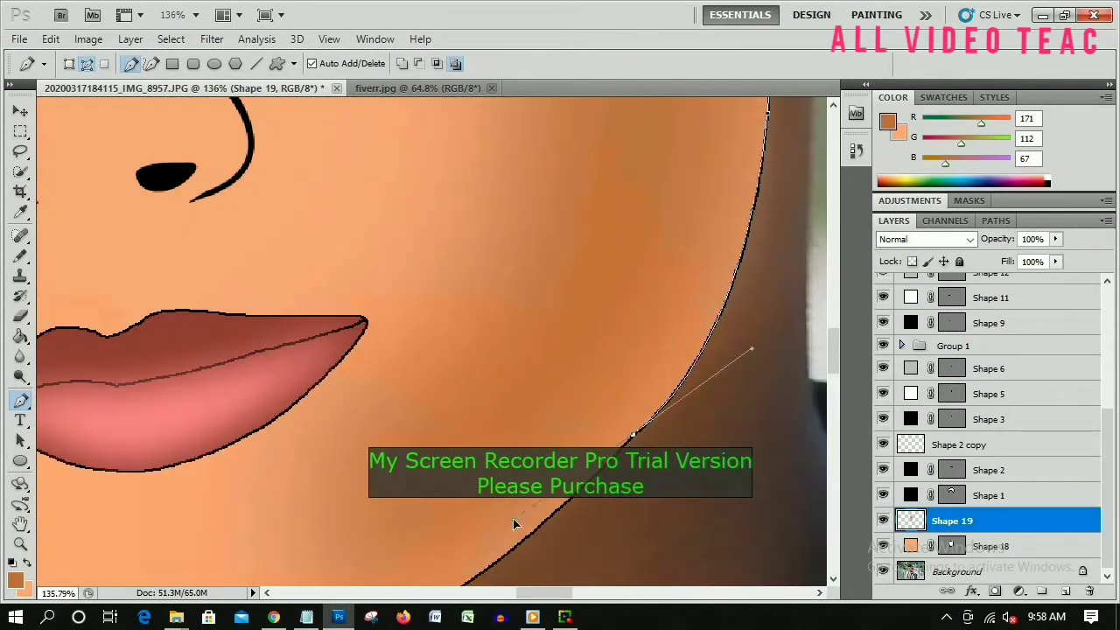
scroll(514, 523, down, 2)
scroll(313, 545, left, 2)
scroll(300, 400, up, 2)
scroll(294, 445, up, 3)
scroll(295, 445, left, 2)
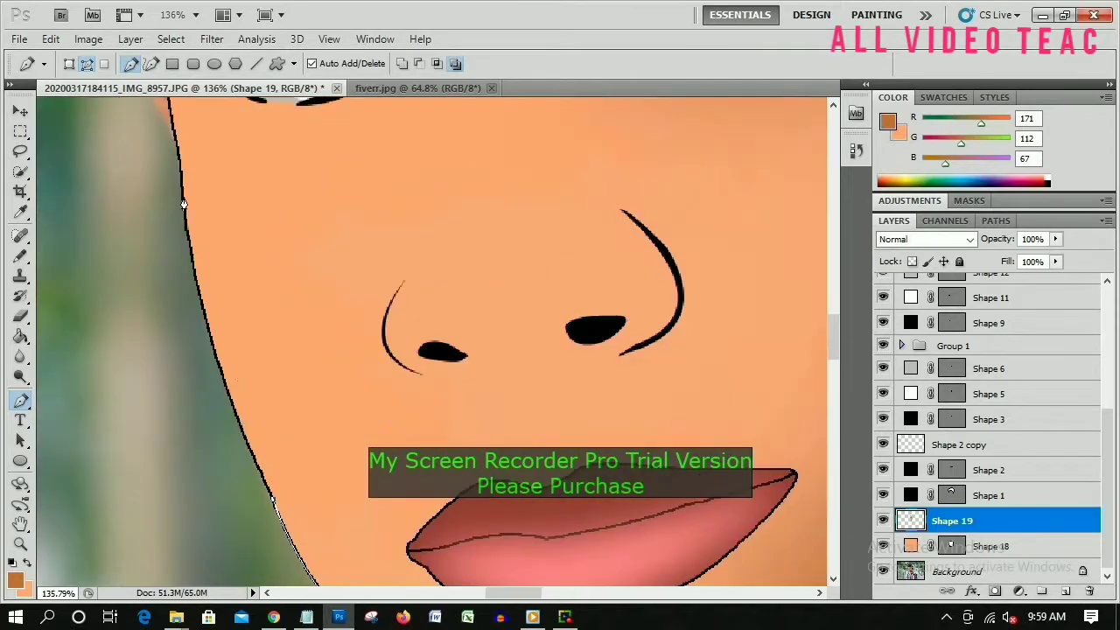
scroll(184, 204, down, 3)
scroll(210, 320, down, 2)
scroll(633, 320, up, 5)
scroll(632, 320, down, 4)
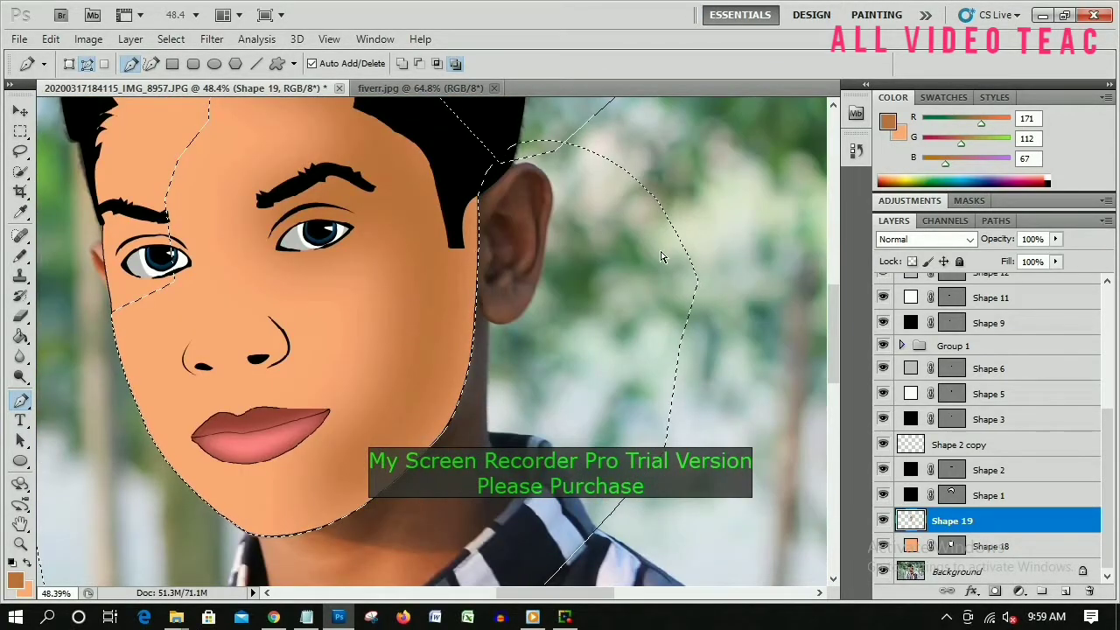
Step: Clear the selection outline around the face and adjust the view
key(Return)
scroll(470, 388, down, 3)
scroll(469, 388, down, 1)
scroll(470, 387, up, 2)
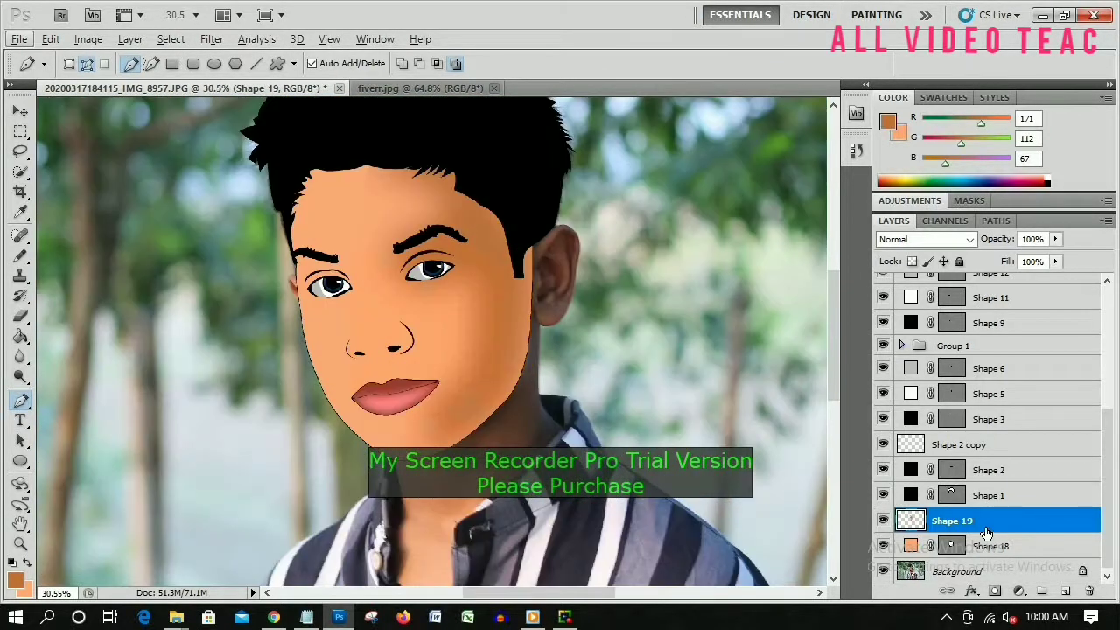
scroll(413, 206, up, 5)
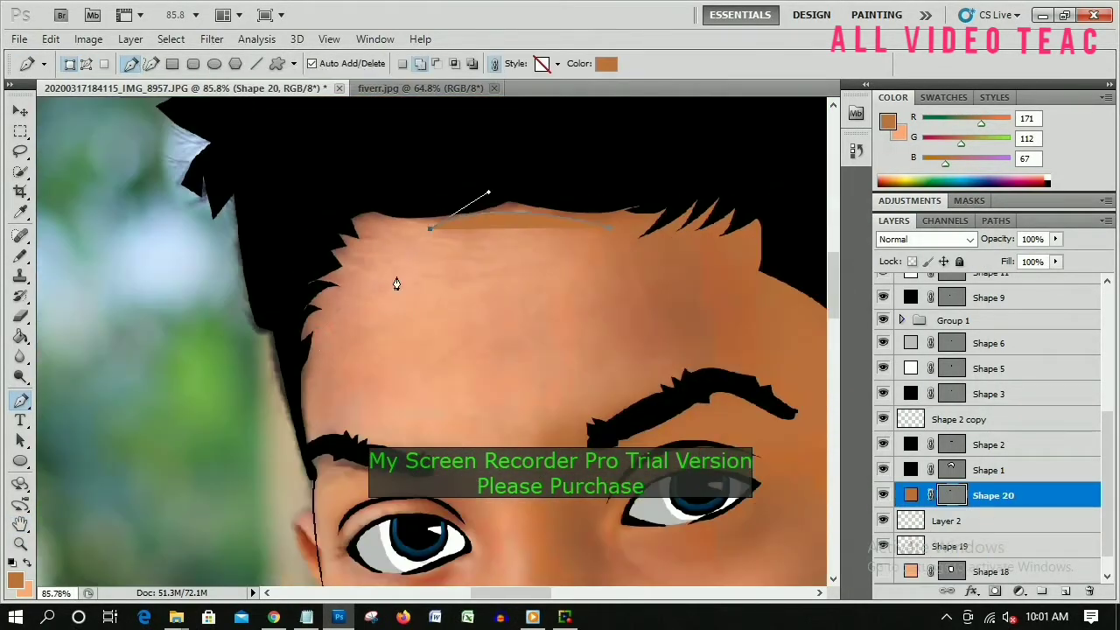
Step: Pen-draw brown Shape 20 from the forehead past the eye, down the jaw to the chin
drag(338, 354, 346, 368)
click(347, 431)
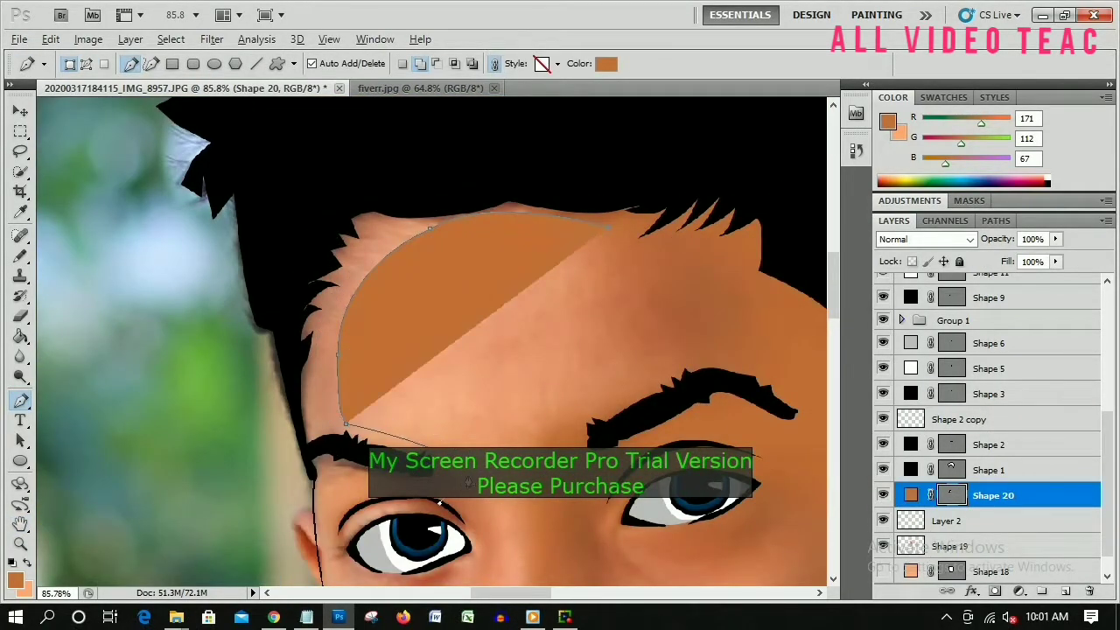
scroll(542, 437, down, 2)
scroll(551, 367, down, 2)
click(490, 368)
scroll(492, 376, down, 2)
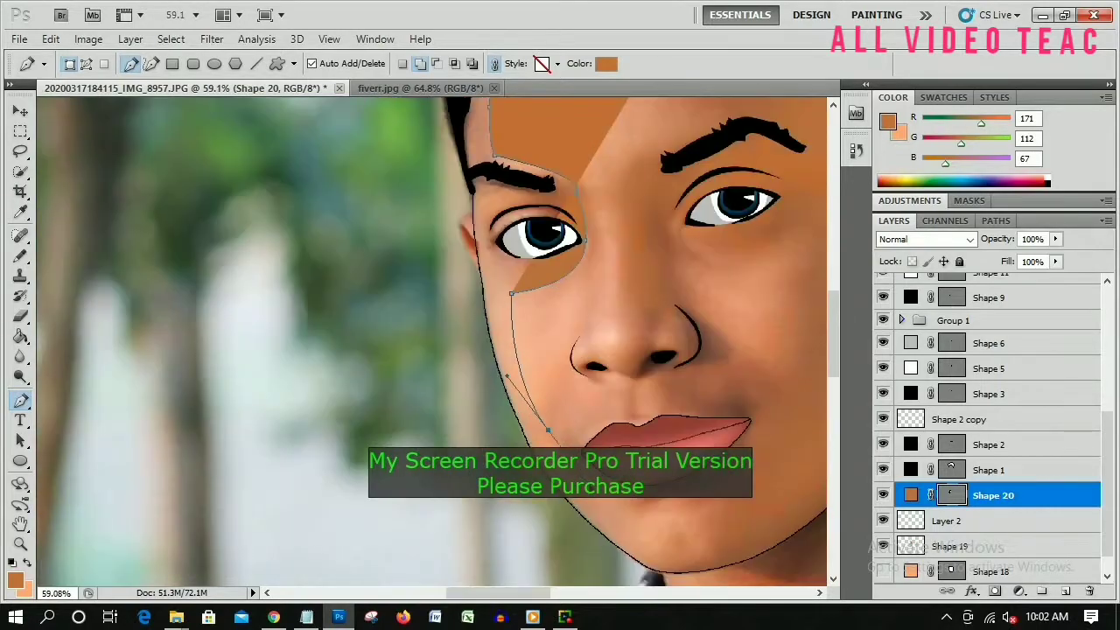
click(548, 430)
click(633, 502)
click(661, 550)
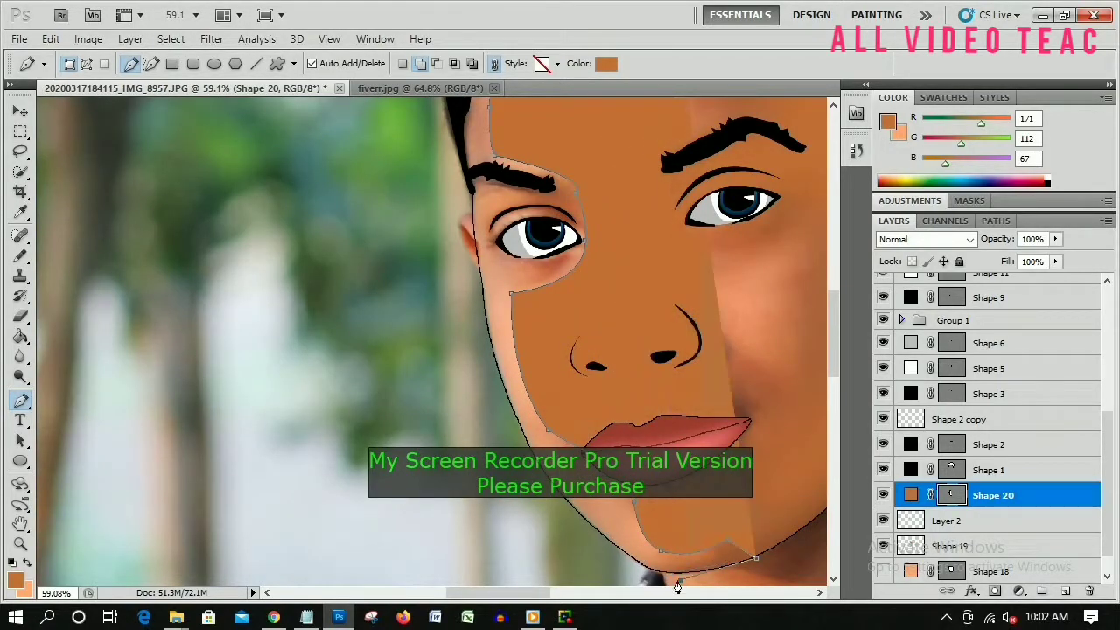
drag(470, 170, 482, 53)
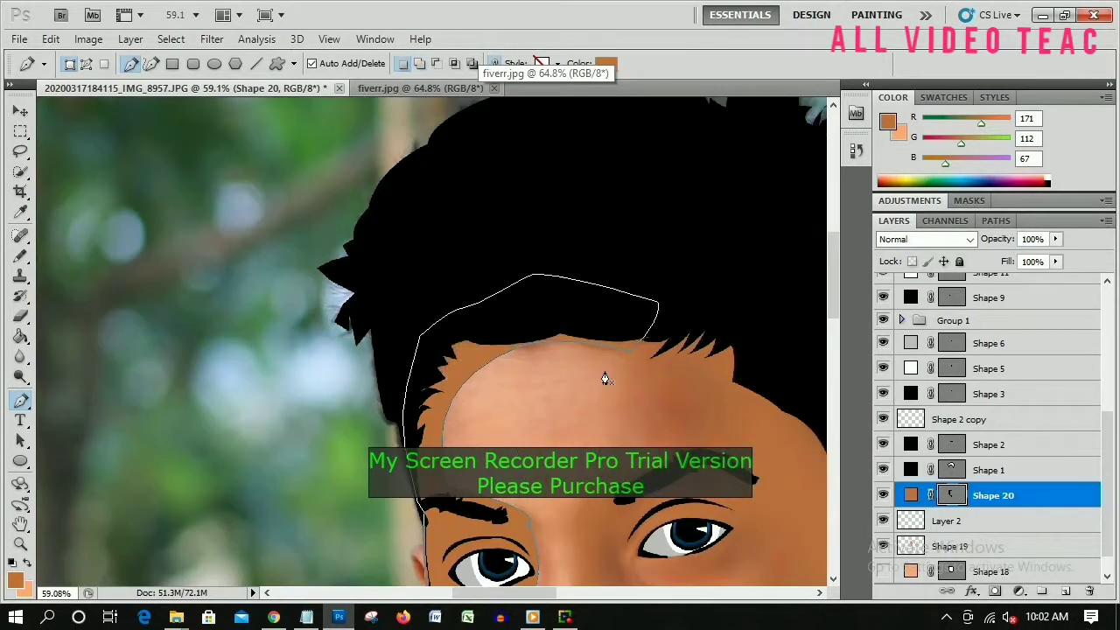
Step: Apply a Gaussian Blur with radius 54.2 px to the new shadow shape
click(212, 39)
click(446, 257)
drag(787, 480, 827, 483)
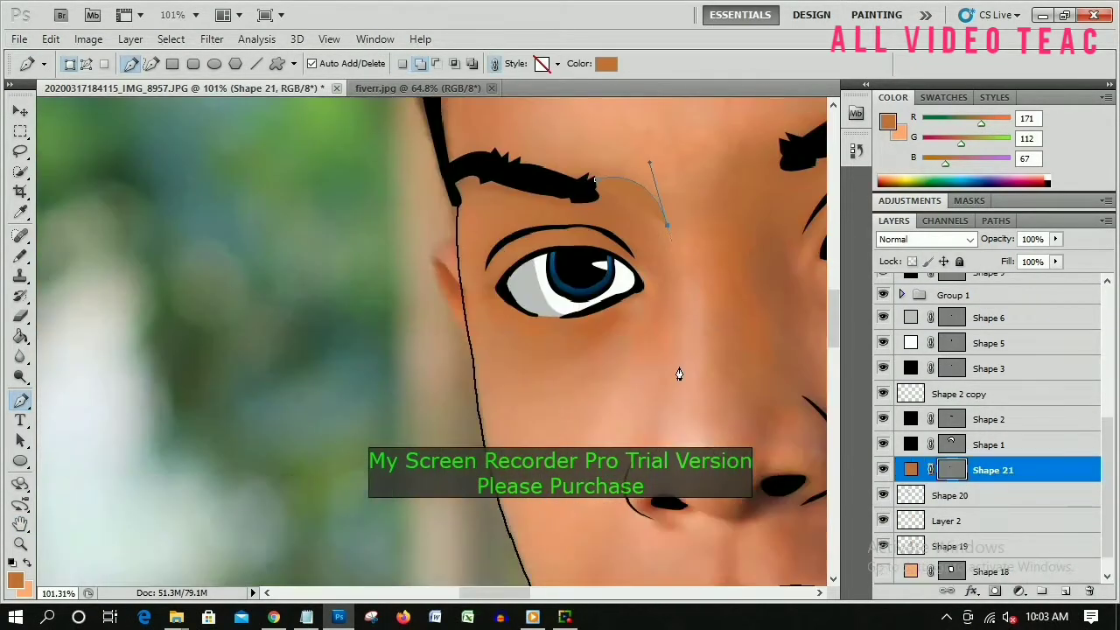
Step: Add a shadow shape beside the nose and blur it at 24.2 px
drag(673, 375, 663, 405)
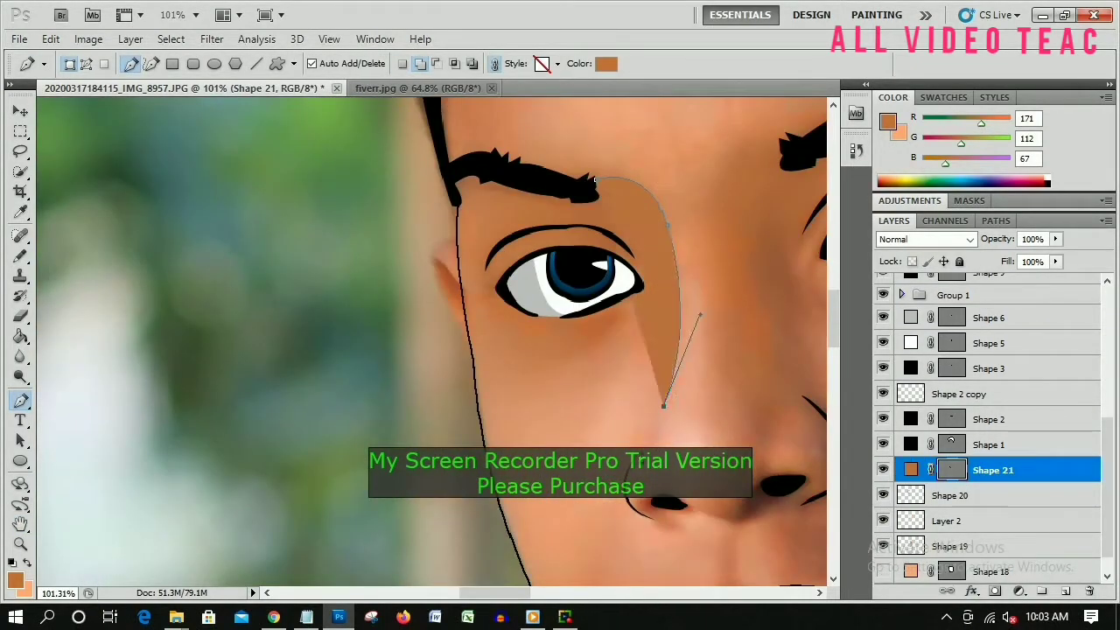
key(0)
key(0)
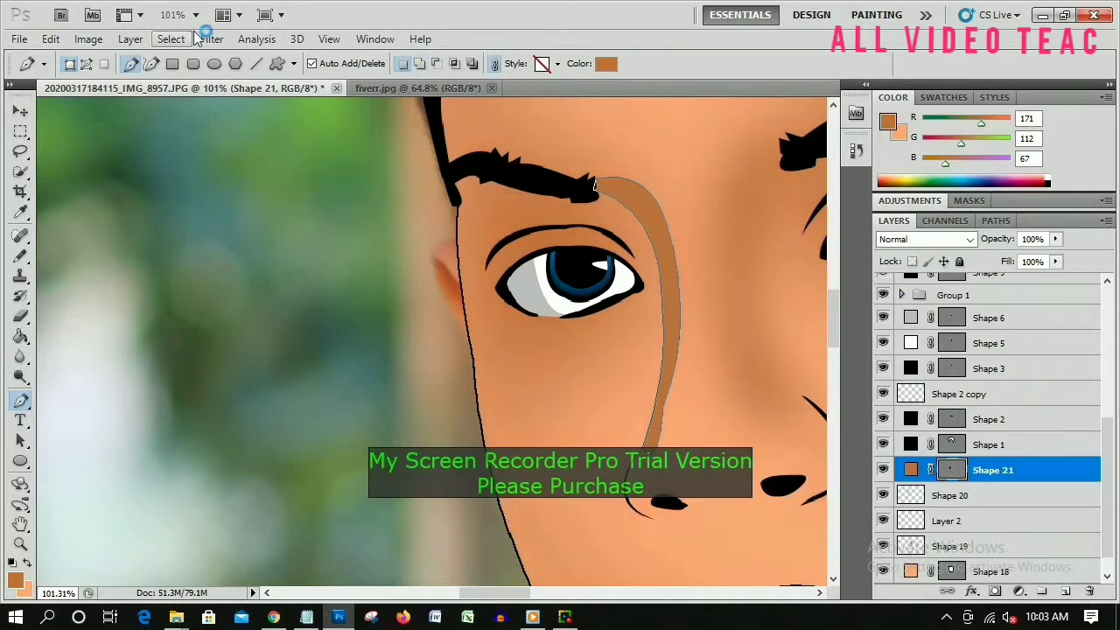
drag(926, 468, 930, 472)
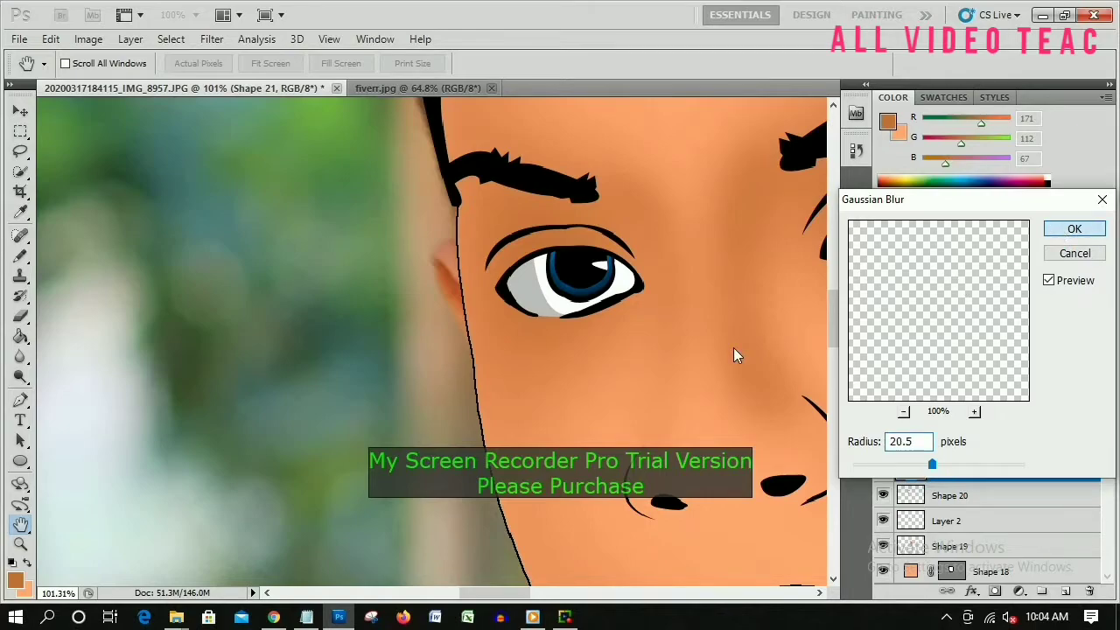
key(Return)
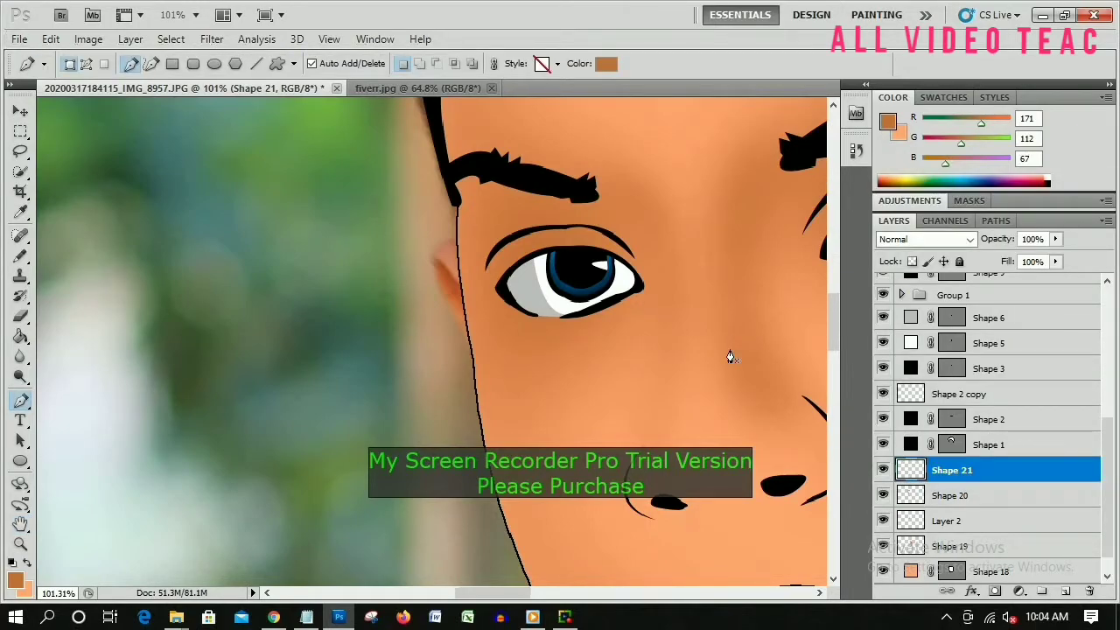
Step: Draw a curved shading shape around the nostrils
scroll(730, 355, down, 10)
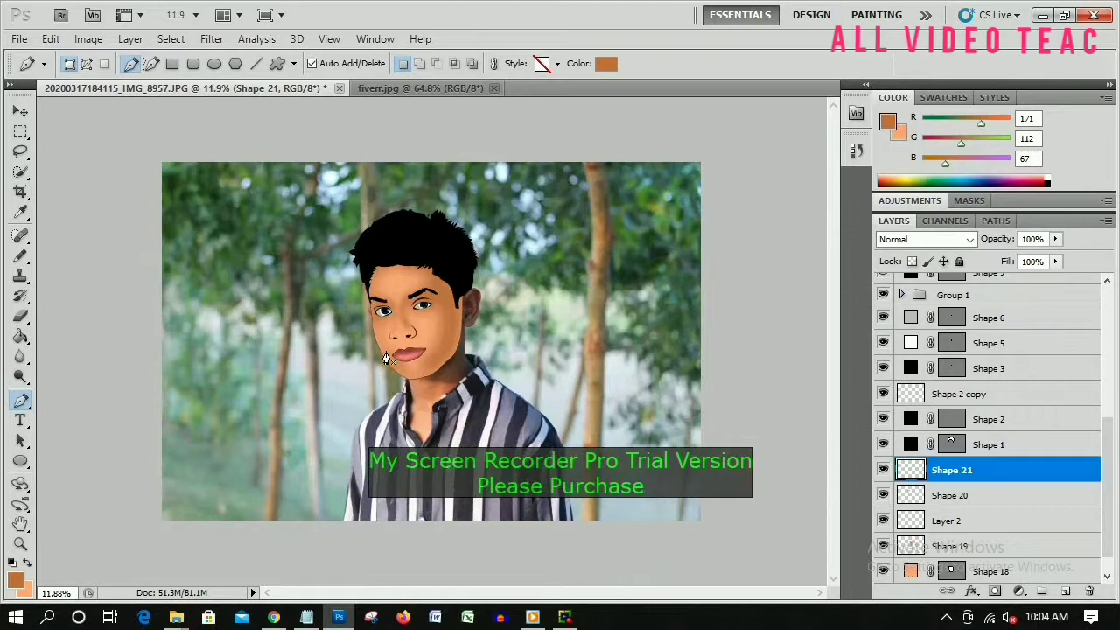
scroll(386, 359, up, 6)
scroll(394, 357, down, 2)
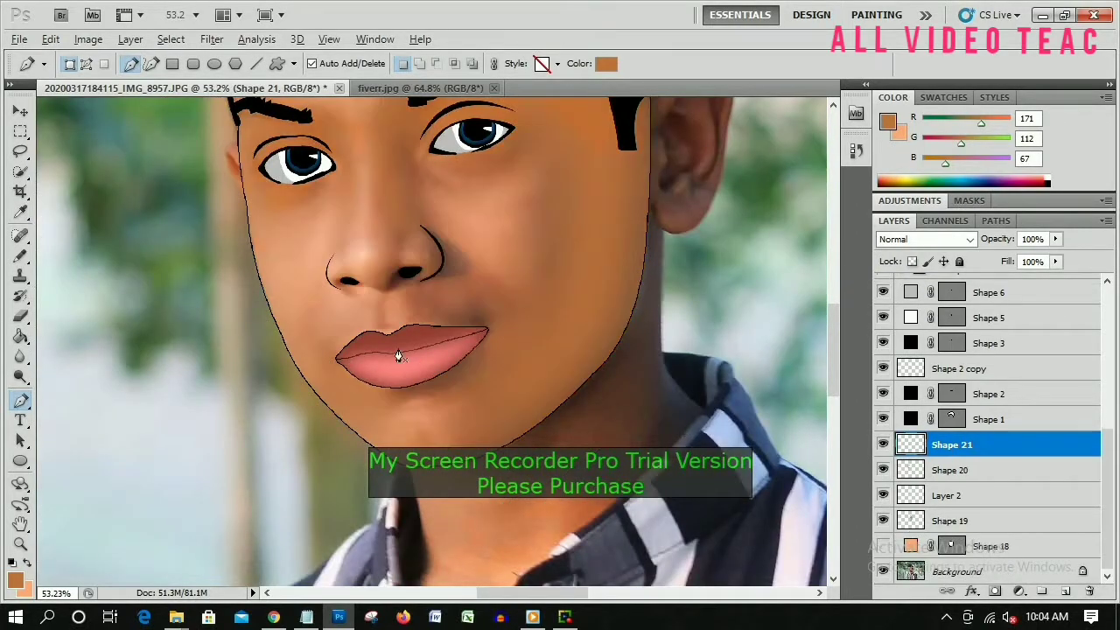
scroll(360, 280, up, 2)
scroll(361, 280, up, 5)
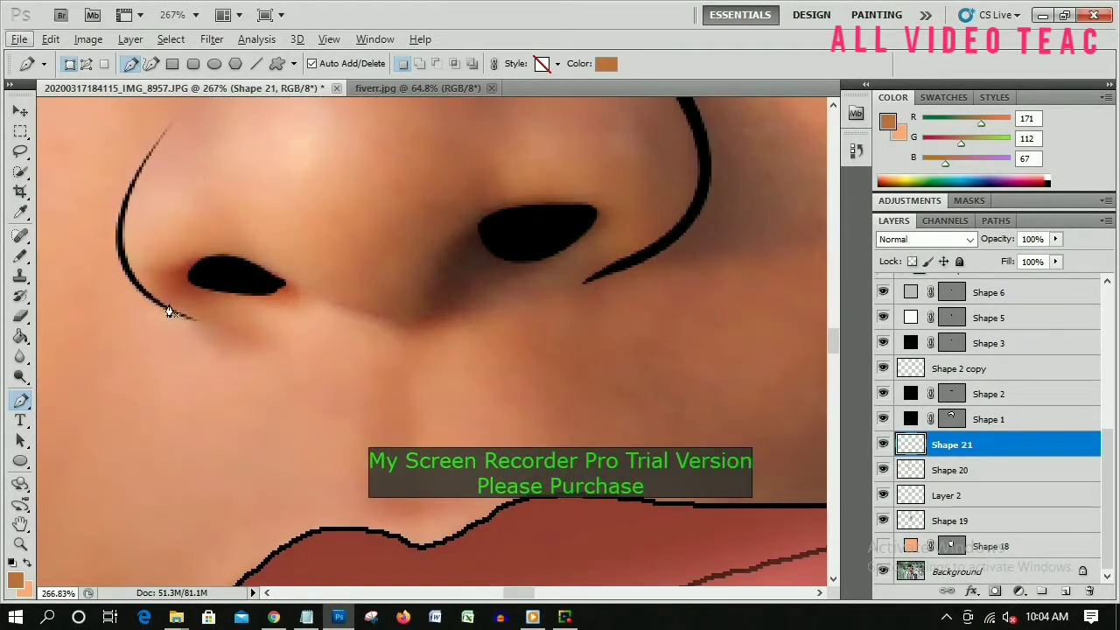
drag(171, 312, 280, 275)
drag(412, 302, 455, 250)
drag(493, 210, 612, 214)
click(449, 339)
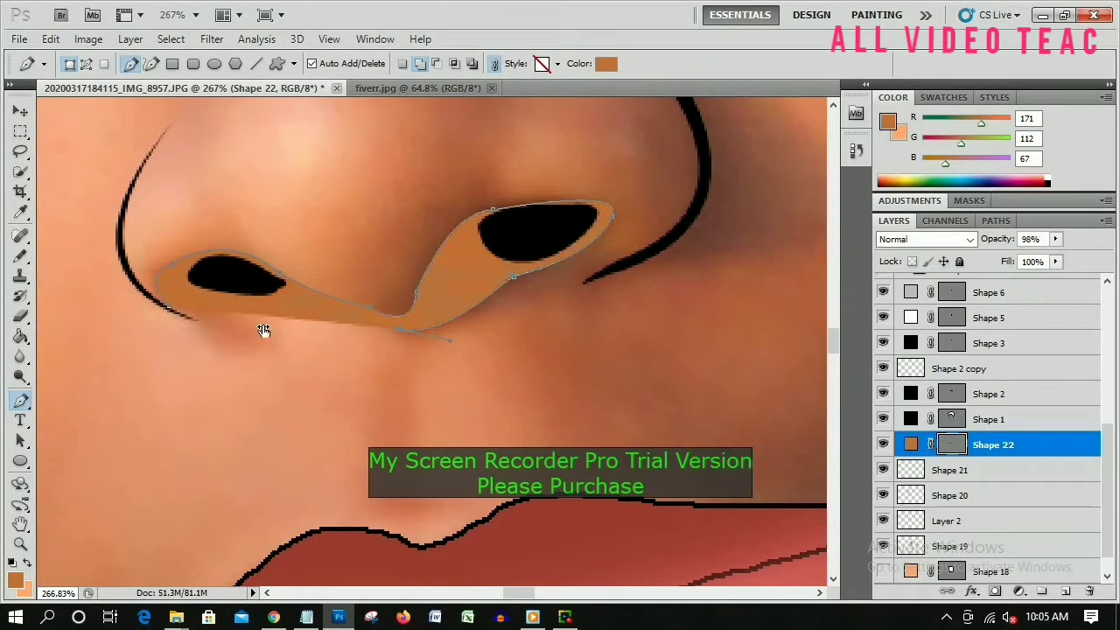
Step: Make the nostril shading nearly transparent and apply a Gaussian Blur to it
key(1)
key(2)
double_click(21, 523)
click(212, 39)
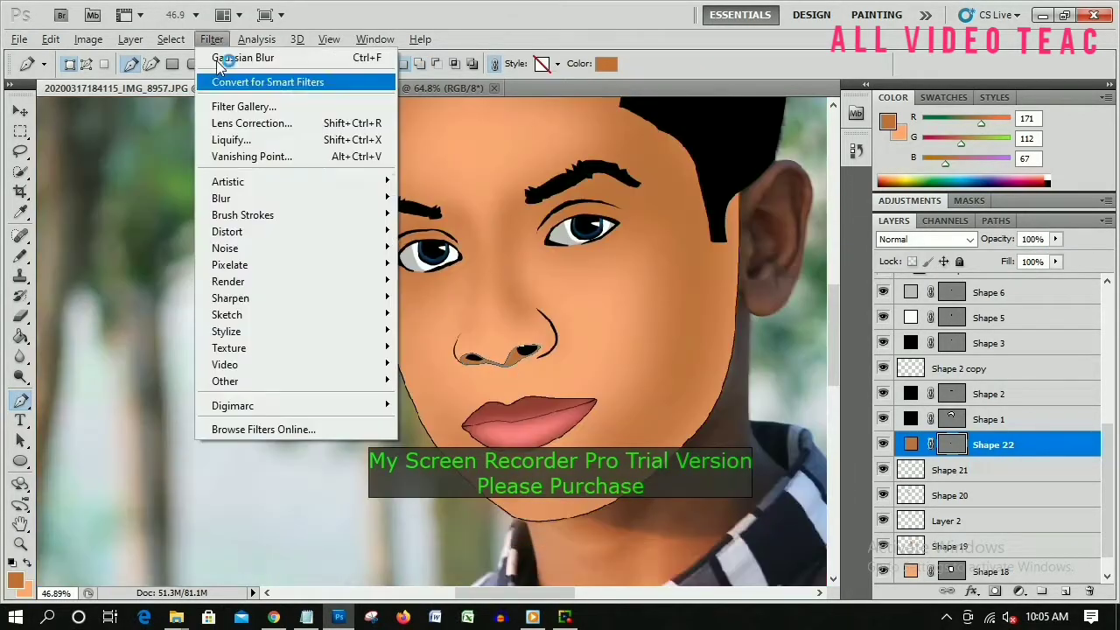
click(455, 246)
key(Return)
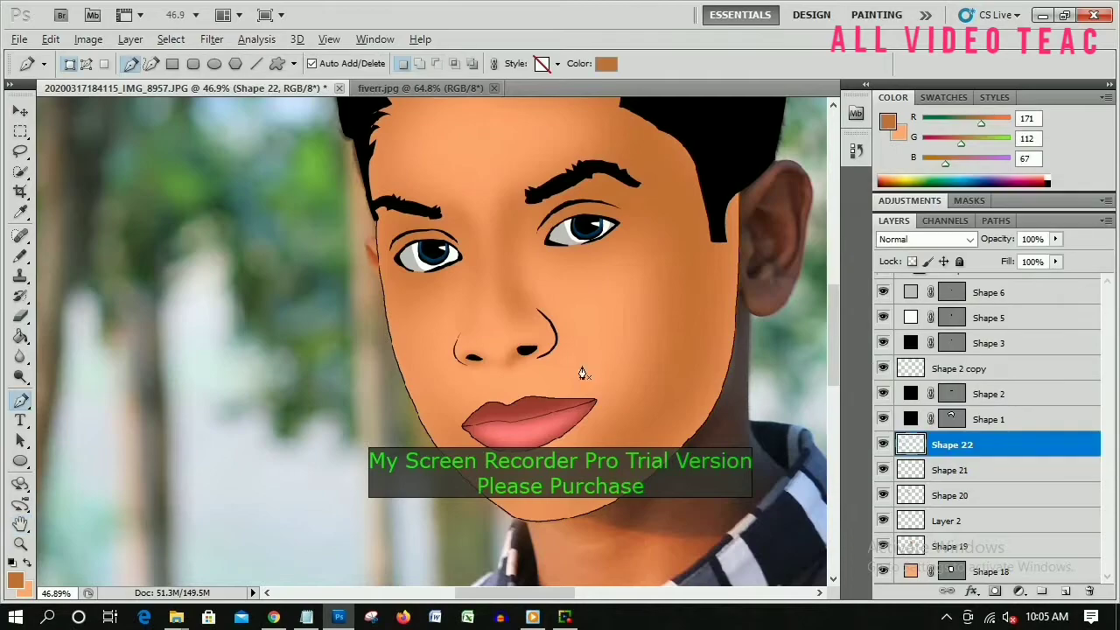
Step: Draw a shading shape above the upper lip, rasterize it, and Gaussian-blur it
key(p)
scroll(490, 367, up, 5)
click(372, 347)
click(389, 413)
click(494, 411)
double_click(21, 523)
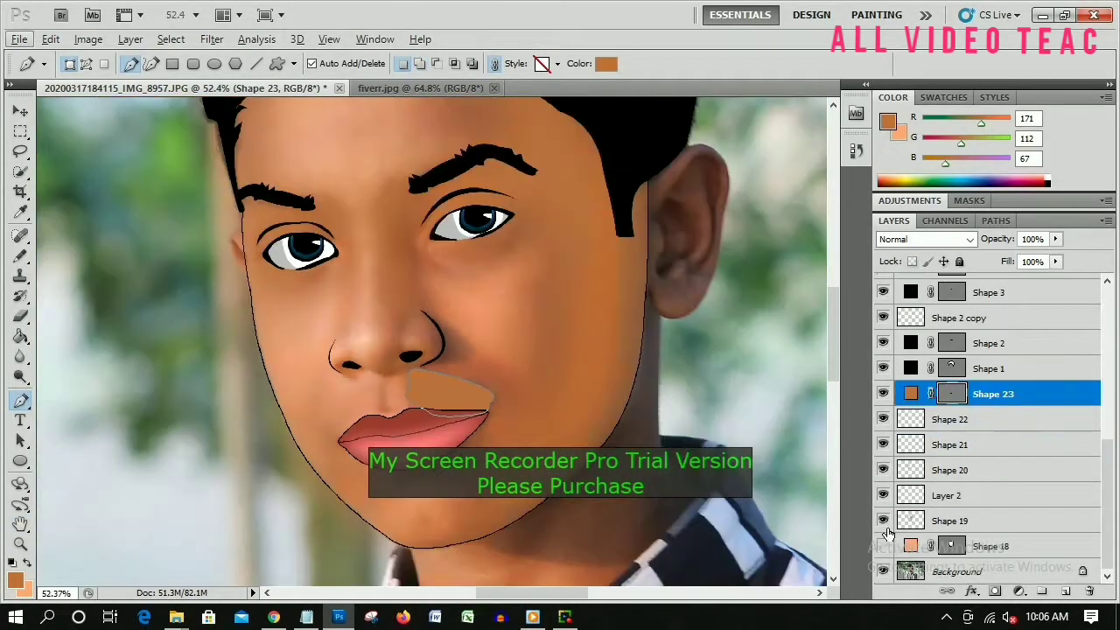
key(ctrl+alt+f)
click(522, 252)
drag(965, 463, 965, 466)
key(Return)
Step: Select the Shape 20 layer
key(p)
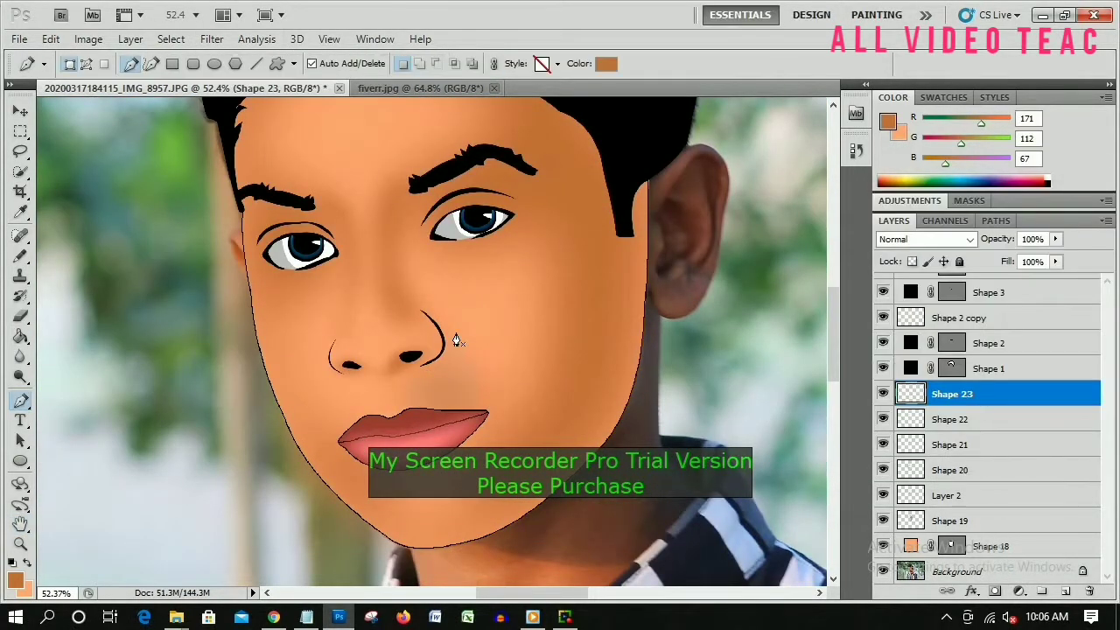
scroll(455, 368, down, 5)
scroll(446, 347, up, 4)
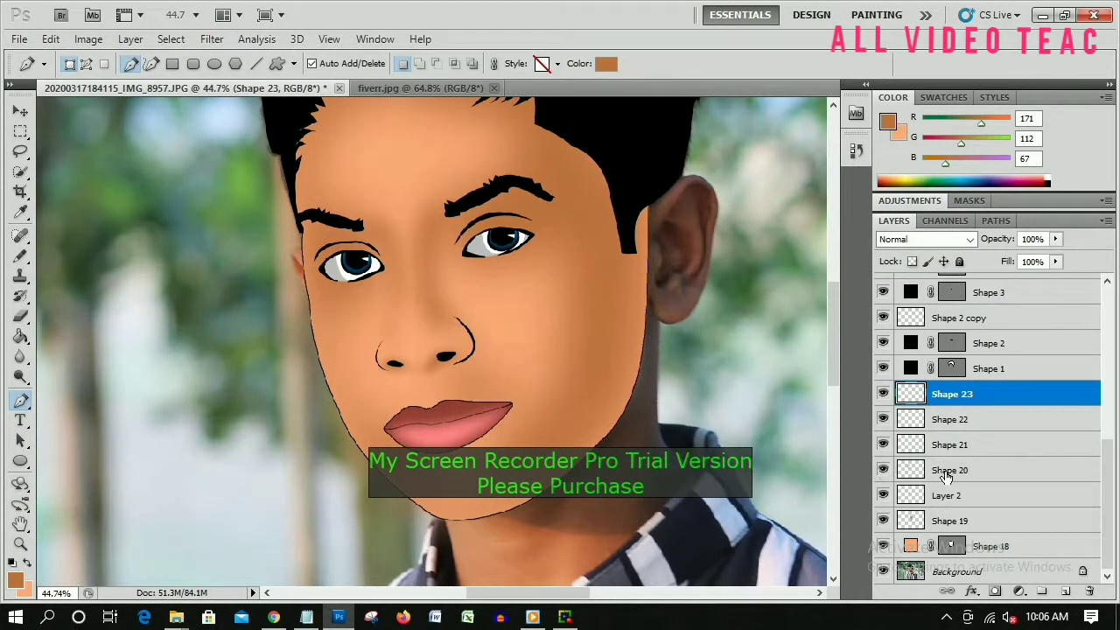
click(949, 470)
scroll(320, 192, up, 3)
scroll(376, 171, up, 3)
Step: Trace a path from the hairline down the left face edge to the cheek
click(392, 170)
click(361, 232)
click(350, 310)
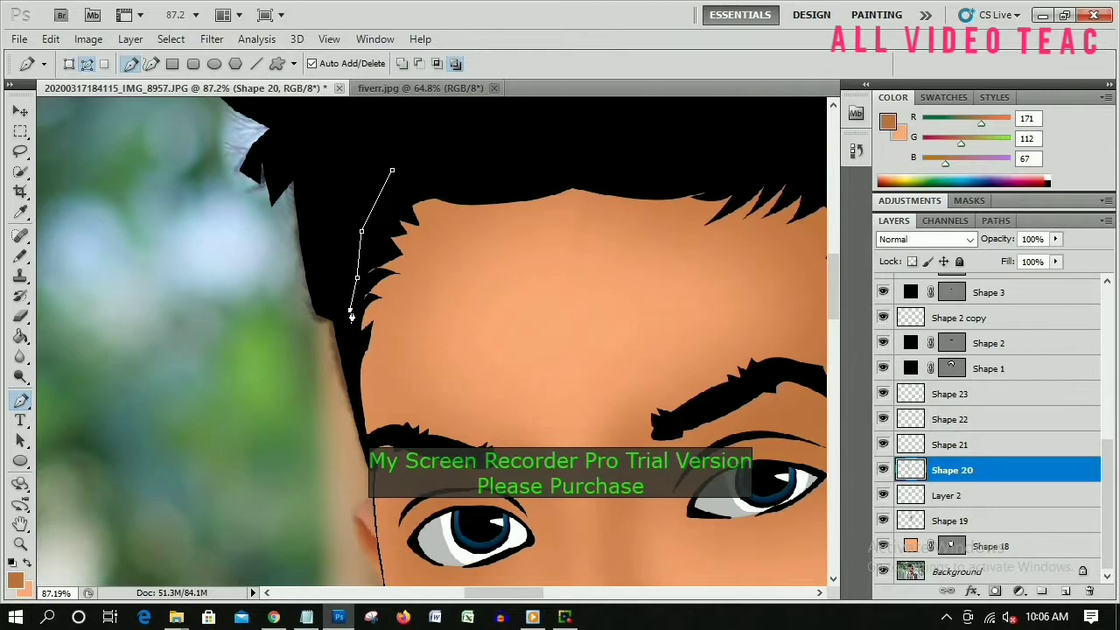
scroll(368, 333, down, 2)
scroll(420, 368, up, 1)
click(436, 371)
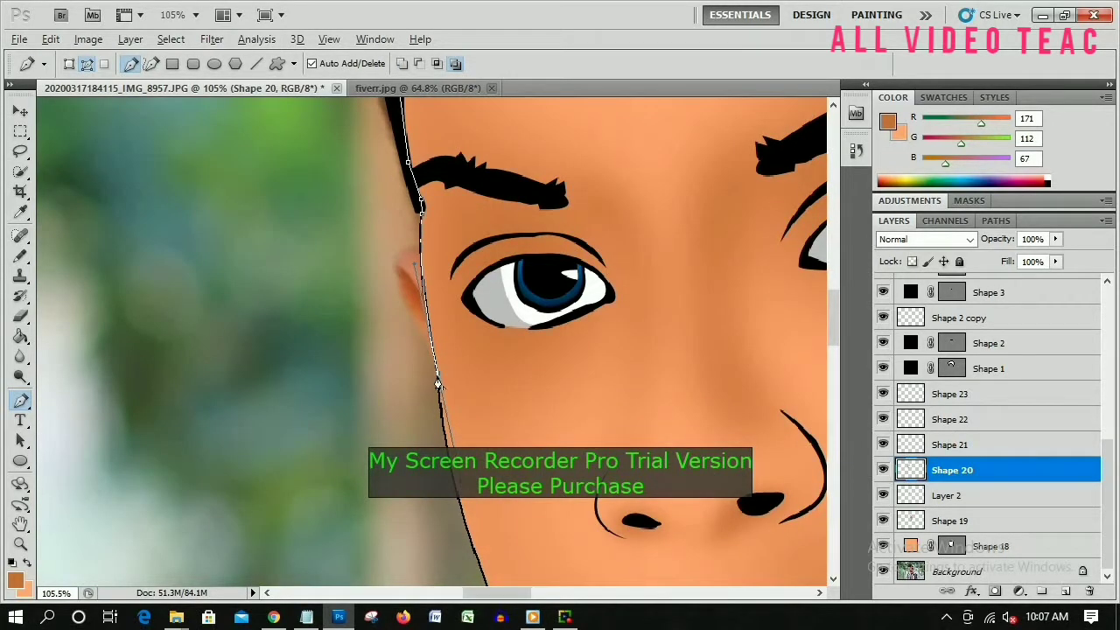
Step: Continue the path along the jaw and close it back at the hair
scroll(438, 385, down, 3)
click(518, 411)
scroll(569, 551, down, 3)
click(618, 431)
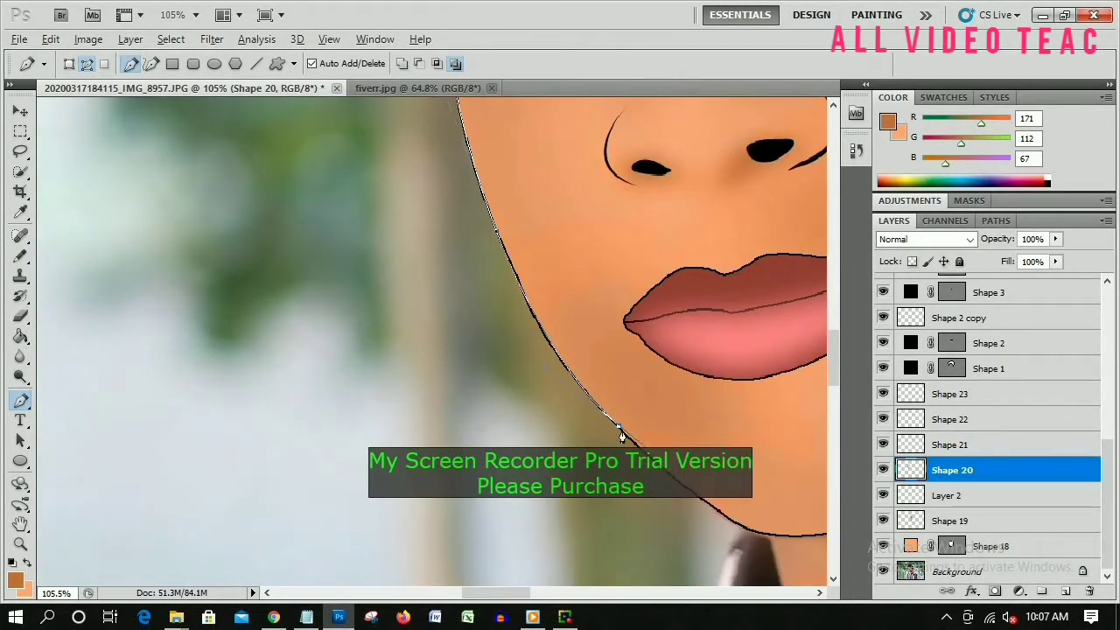
scroll(619, 431, down, 3)
click(595, 382)
scroll(717, 433, up, 5)
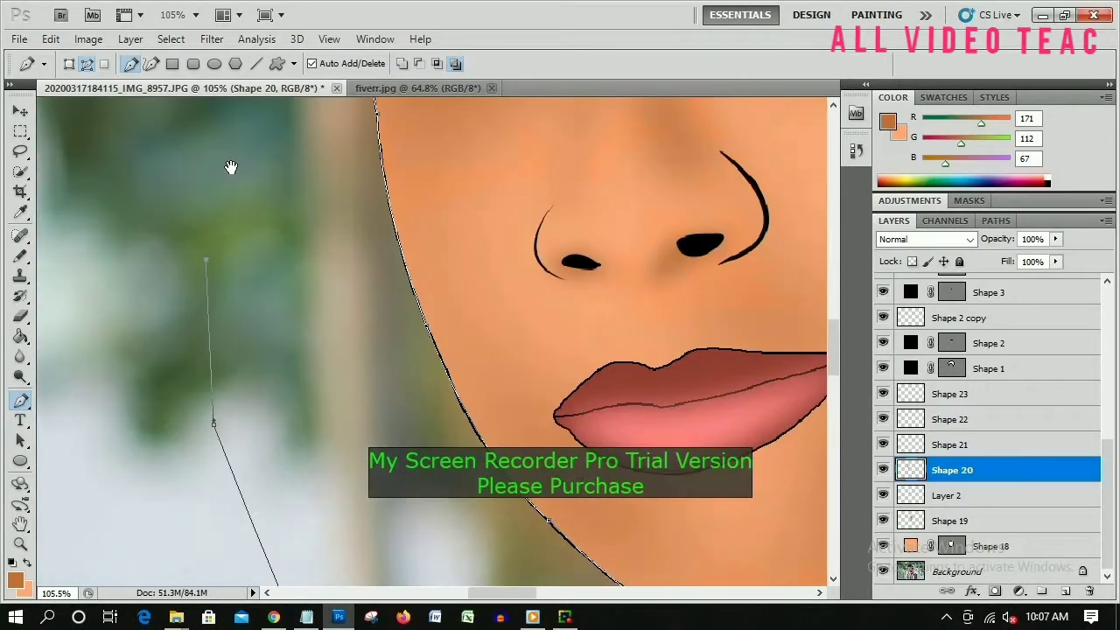
scroll(230, 170, up, 5)
click(393, 300)
Step: Turn the path into a selection, erase the stray shadow at 100%, then deselect
key(ctrl+0)
key(ctrl+Return)
right_click(20, 317)
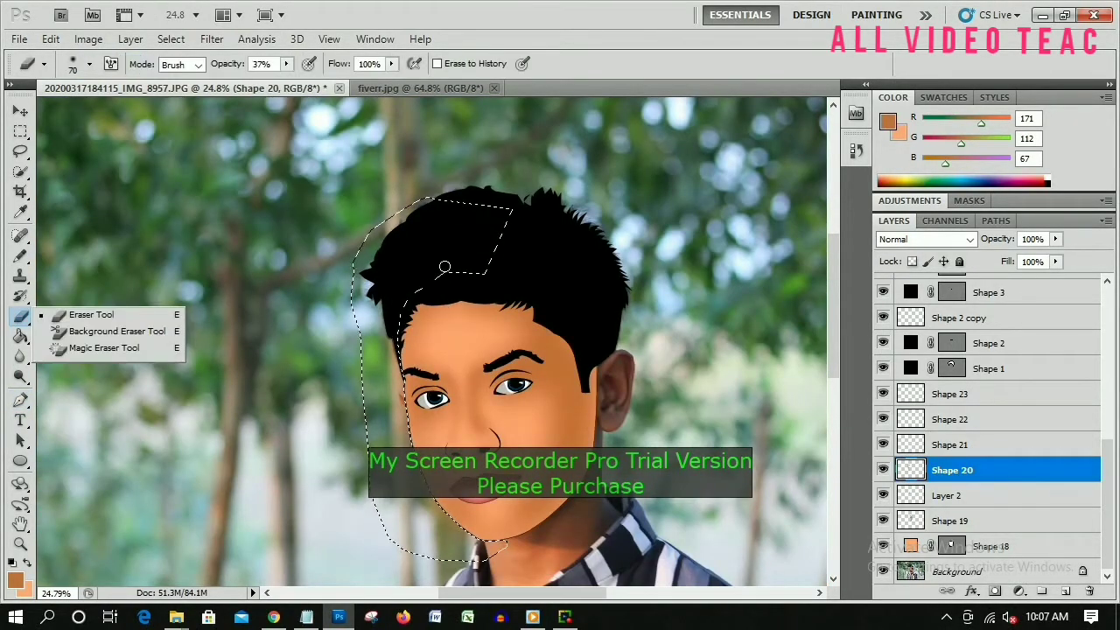
click(97, 313)
right_click(460, 262)
key(Escape)
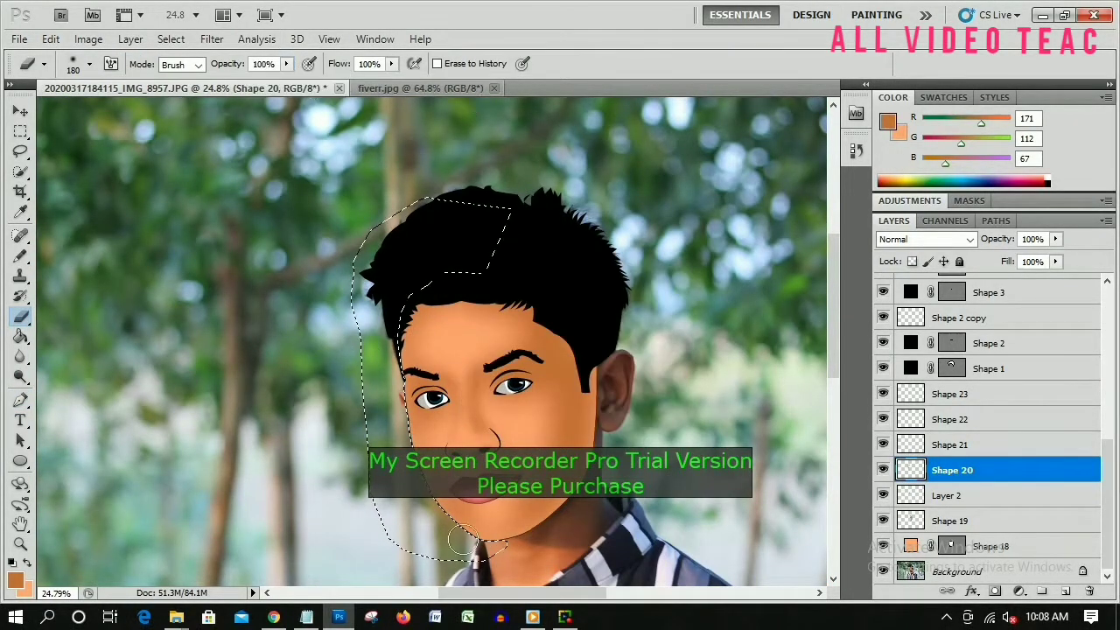
key(ctrl+d)
Step: Pan to the right side of the face and mouth, returning to the Pen tool
scroll(444, 280, up, 2)
key(v)
drag(445, 280, 370, 431)
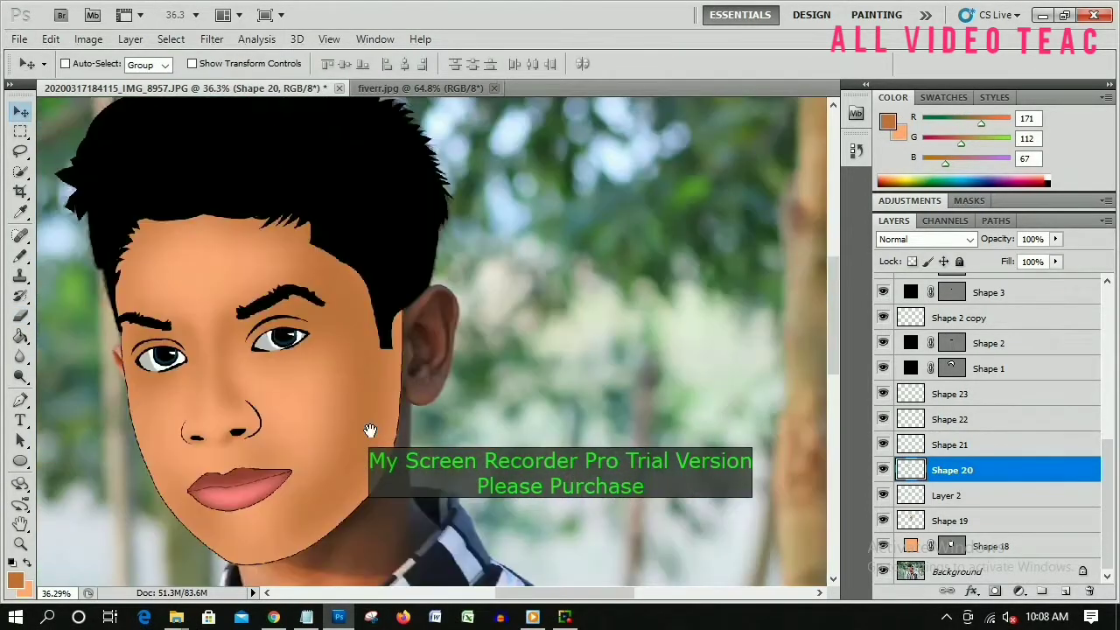
scroll(441, 334, up, 4)
right_click(21, 400)
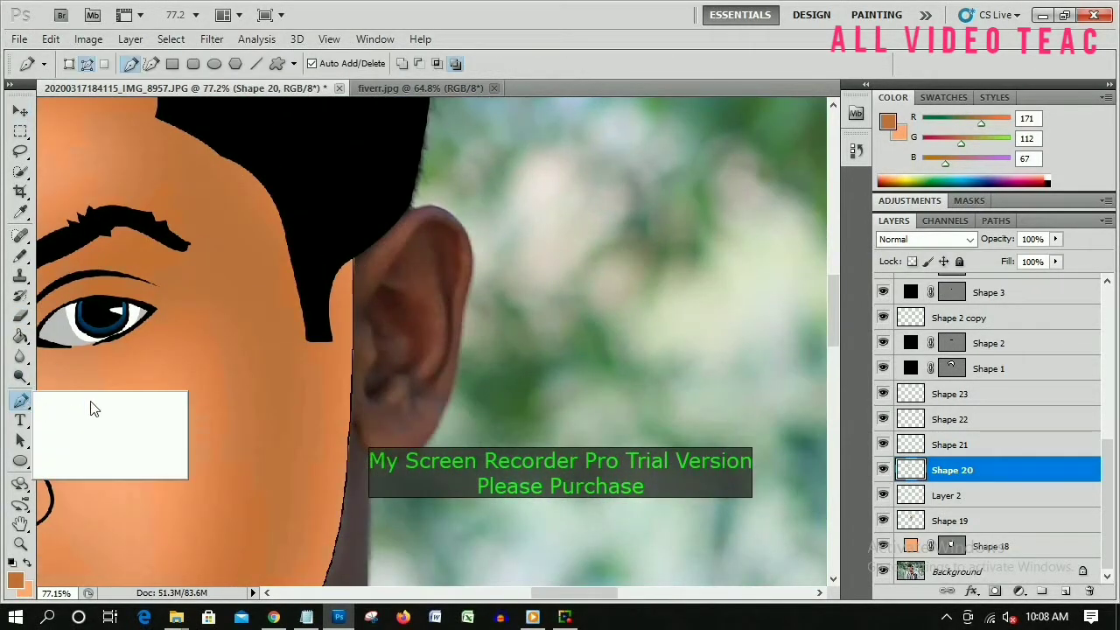
click(92, 405)
drag(311, 304, 350, 203)
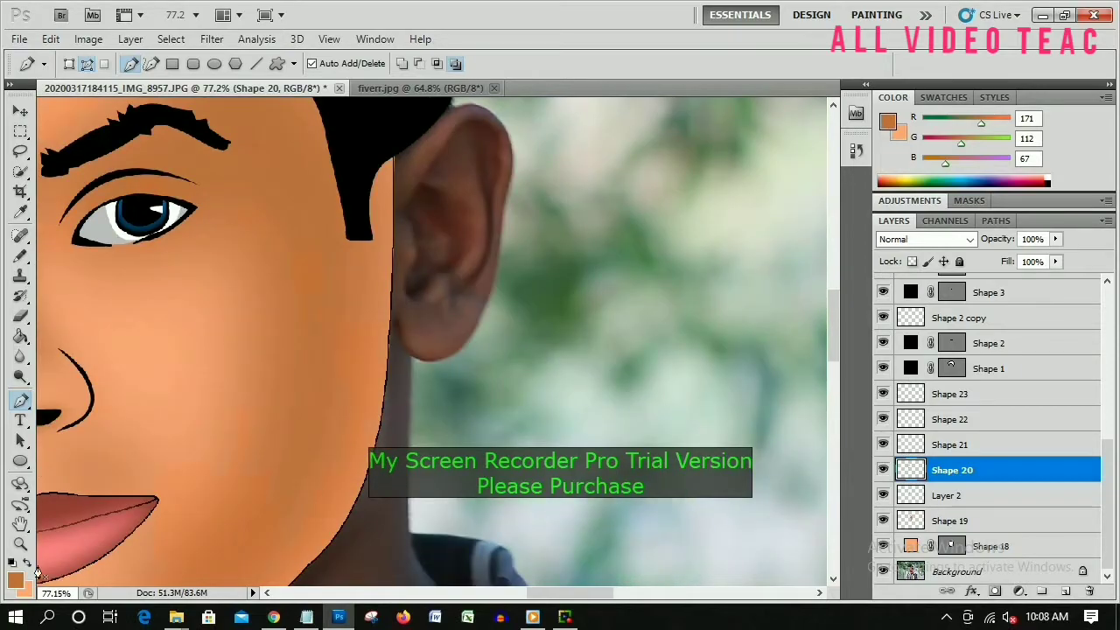
scroll(390, 286, up, 2)
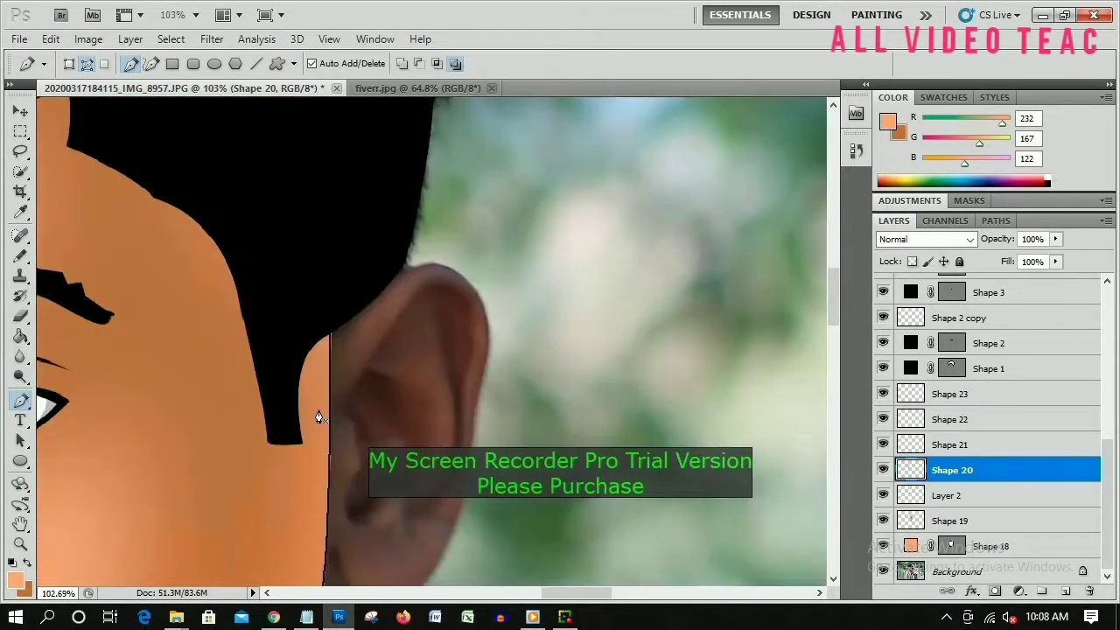
Step: Trace a Pen path around the top of the ear, load it as a selection, and add a new layer
click(400, 273)
drag(477, 296, 502, 346)
scroll(580, 312, down, 2)
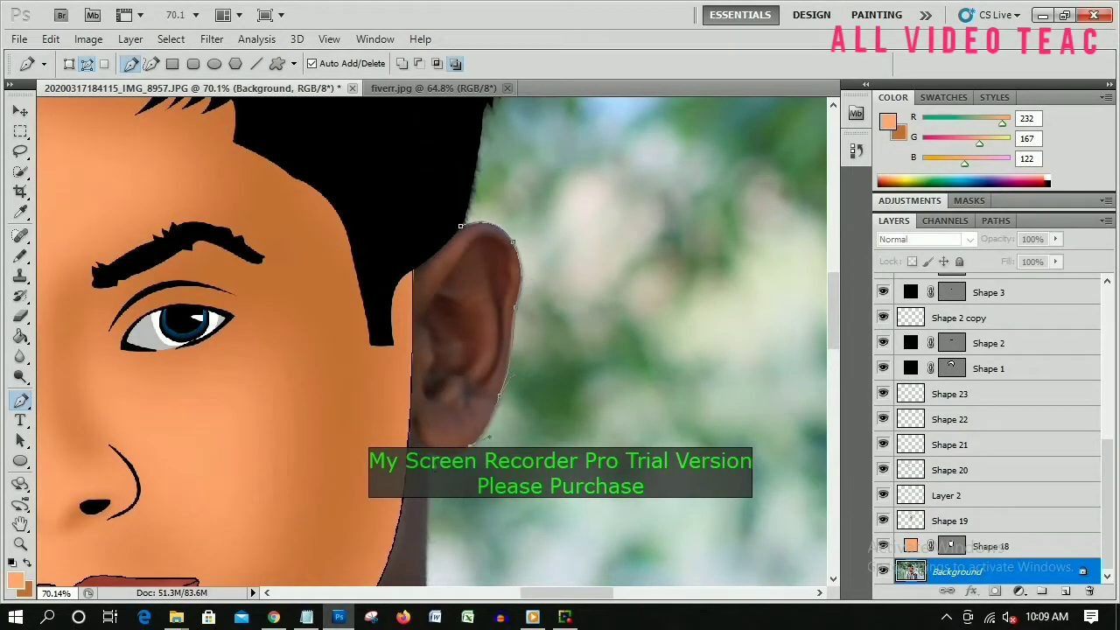
scroll(425, 213, down, 2)
scroll(425, 213, down, 3)
scroll(425, 212, down, 3)
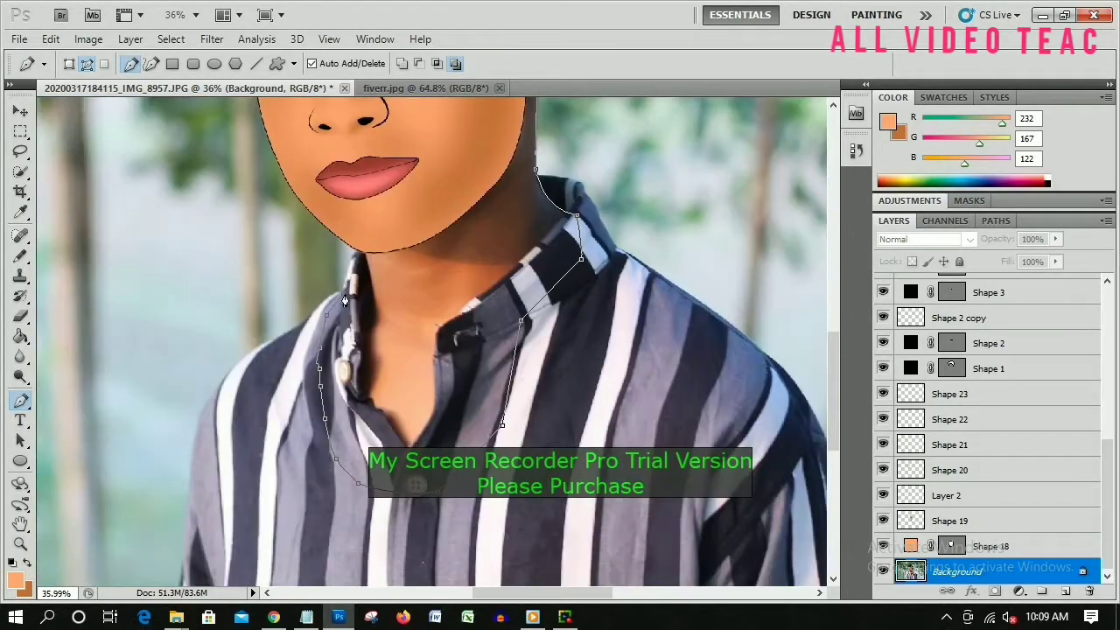
scroll(425, 212, down, 1)
drag(425, 212, 284, 284)
scroll(248, 242, up, 3)
click(251, 172)
scroll(251, 173, down, 2)
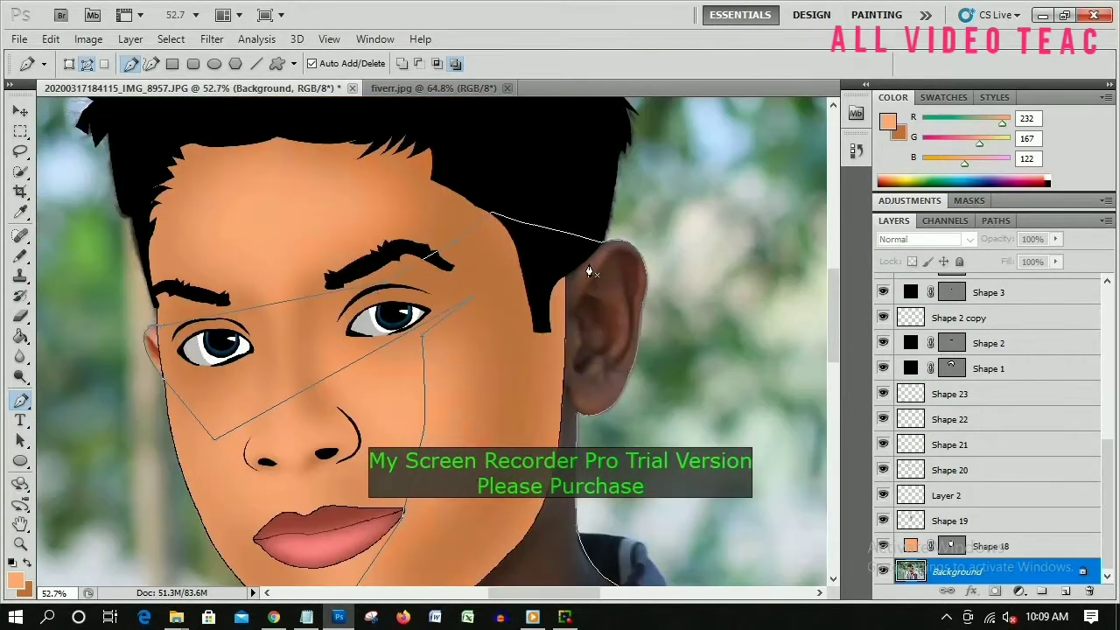
key(ctrl+Return)
key(ctrl+shift+alt+n)
scroll(525, 350, down, 2)
scroll(609, 441, up, 2)
scroll(610, 442, up, 2)
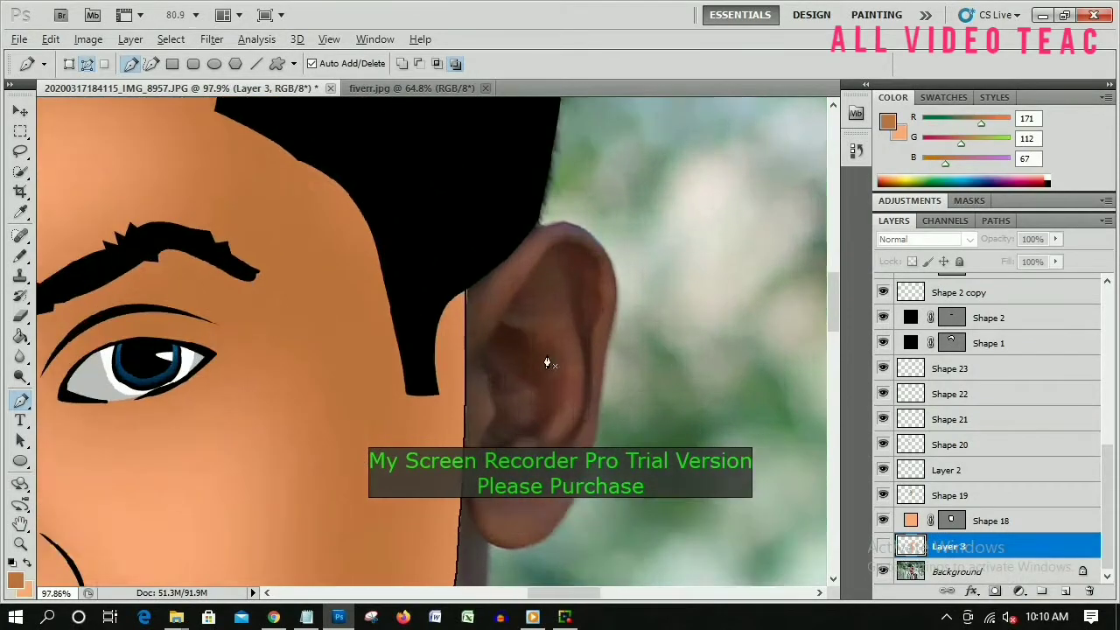
scroll(545, 362, up, 1)
Step: Trace the inner ear rim and fill it with orange on a new visible layer
click(445, 269)
drag(542, 157, 573, 170)
drag(573, 327, 568, 368)
drag(551, 464, 582, 431)
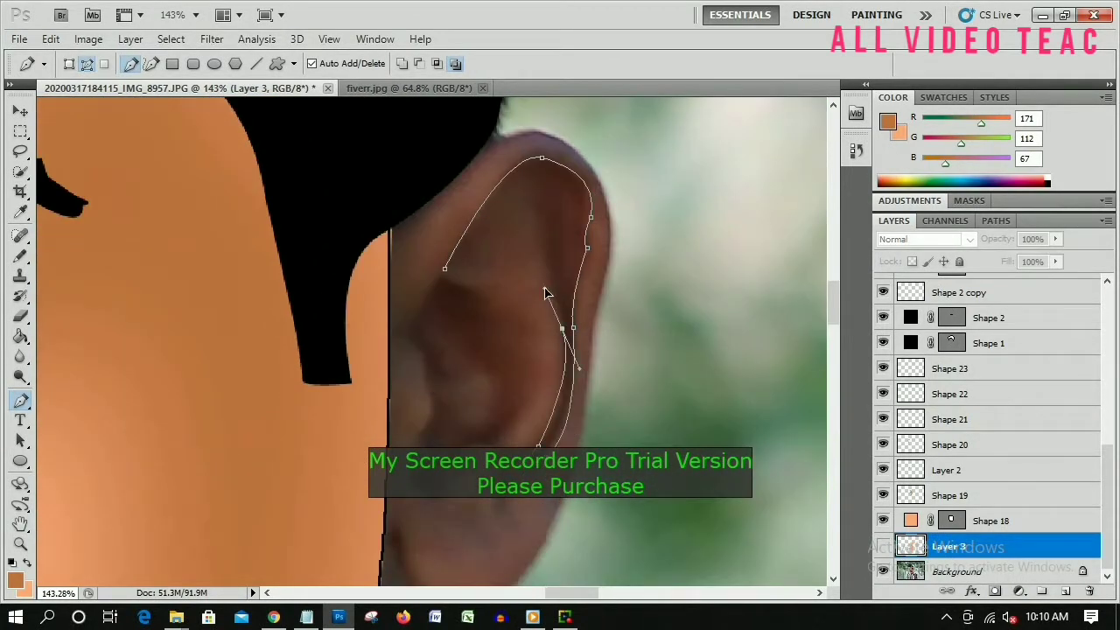
click(443, 274)
key(ctrl+Return)
click(1066, 591)
key(alt+BackSpace)
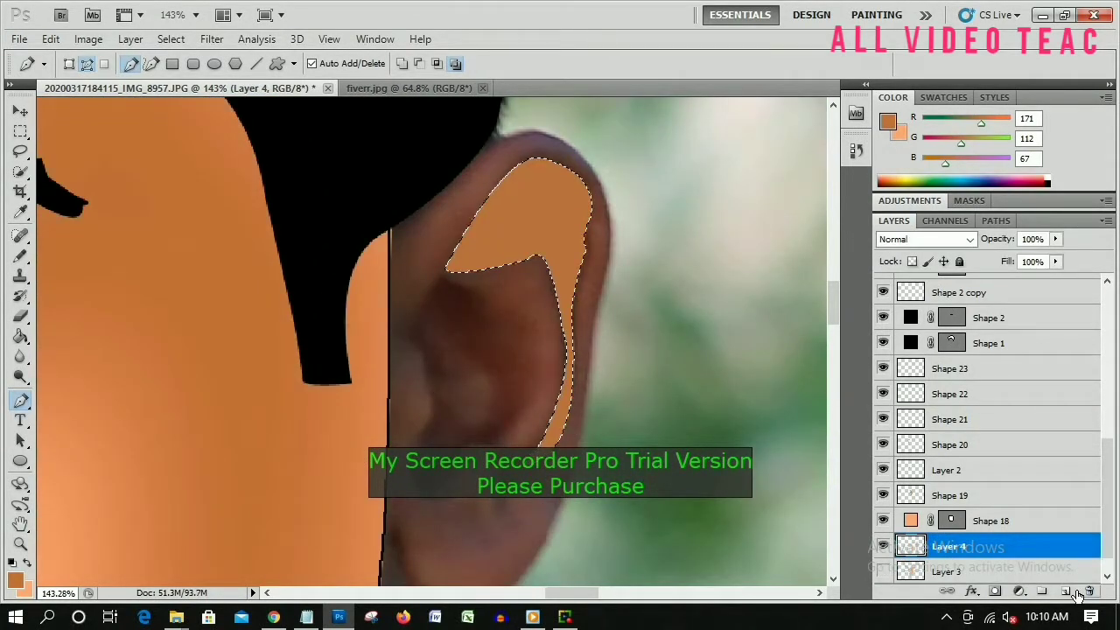
click(884, 570)
Step: Soften the ear fill with a Gaussian Blur of about 7 px radius
click(212, 39)
mouse_move(221, 198)
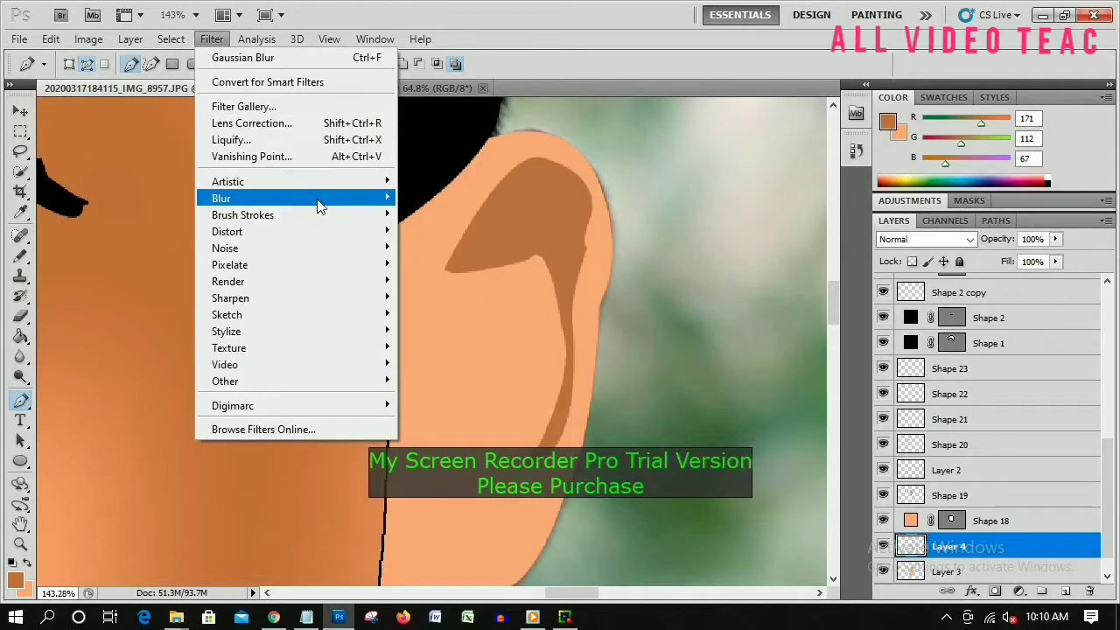
click(450, 260)
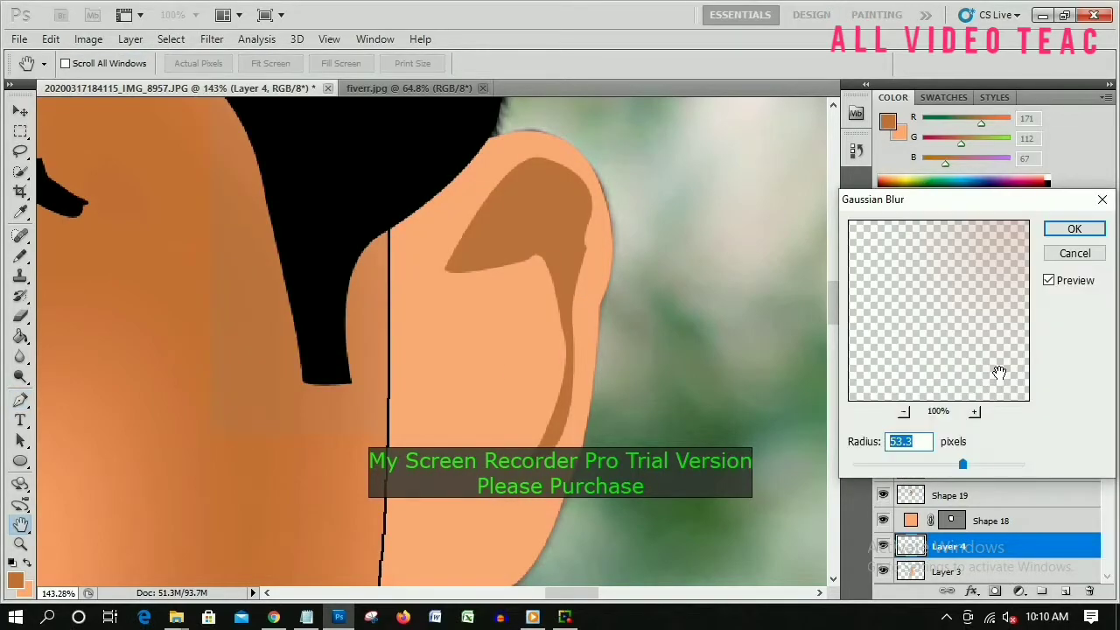
drag(968, 463, 908, 464)
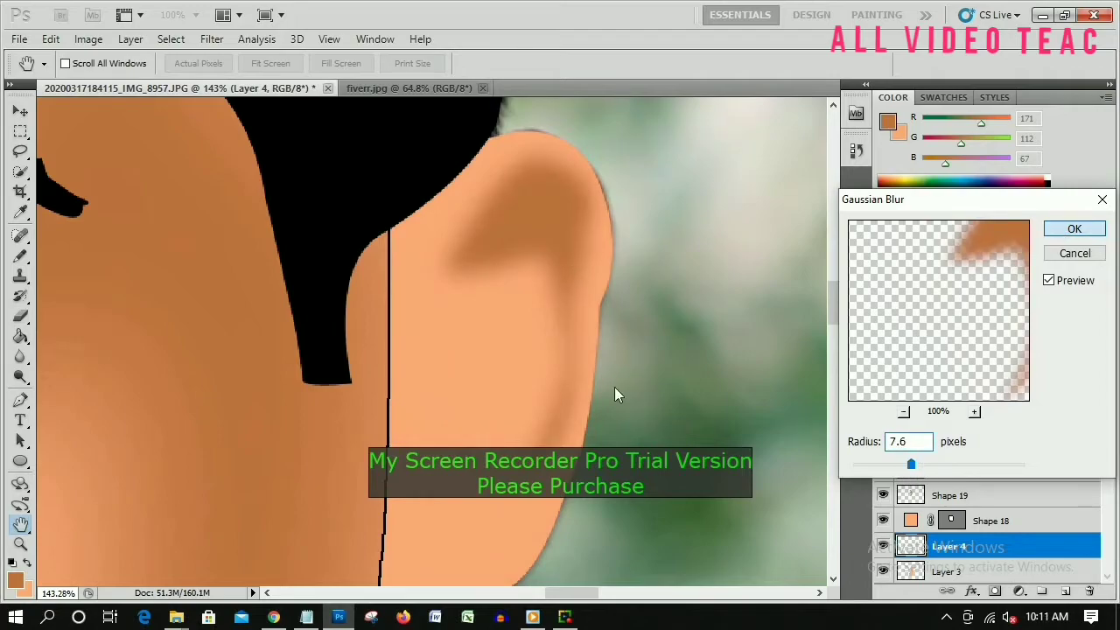
key(Return)
Step: Fill the ear path with orange on another new layer and reapply the blur
key(p)
scroll(440, 270, up, 1)
key(ctrl+Return)
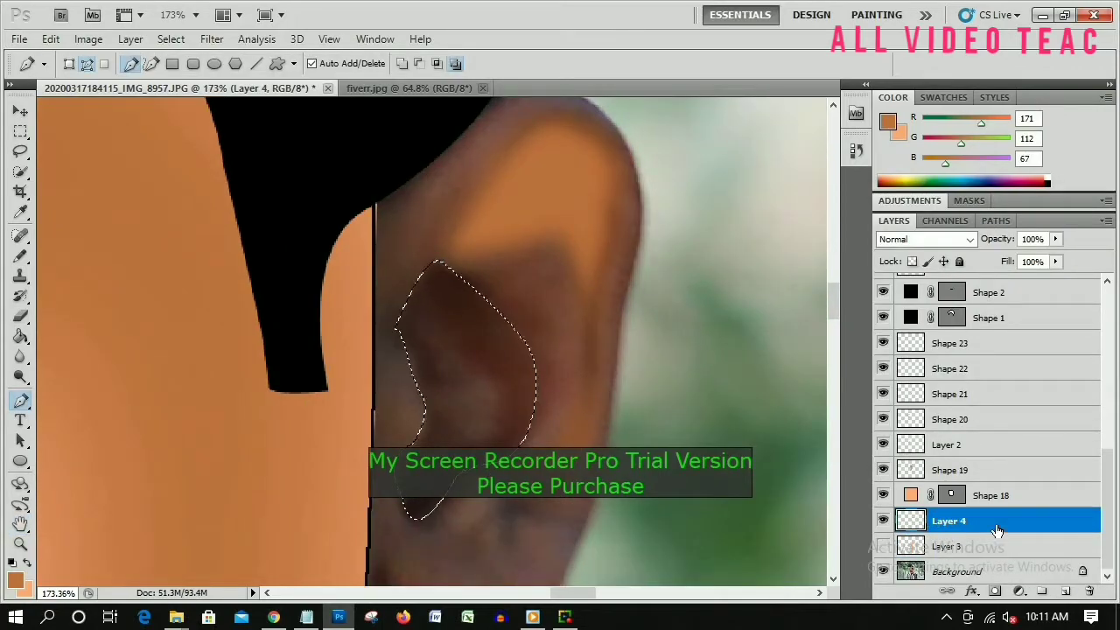
key(ctrl+shift+alt+n)
key(alt+BackSpace)
key(ctrl+d)
key(ctrl+alt+f)
key(Return)
Step: Stack two more orange ear-edge fills on new layers, blurring the first
key(ctrl+Return)
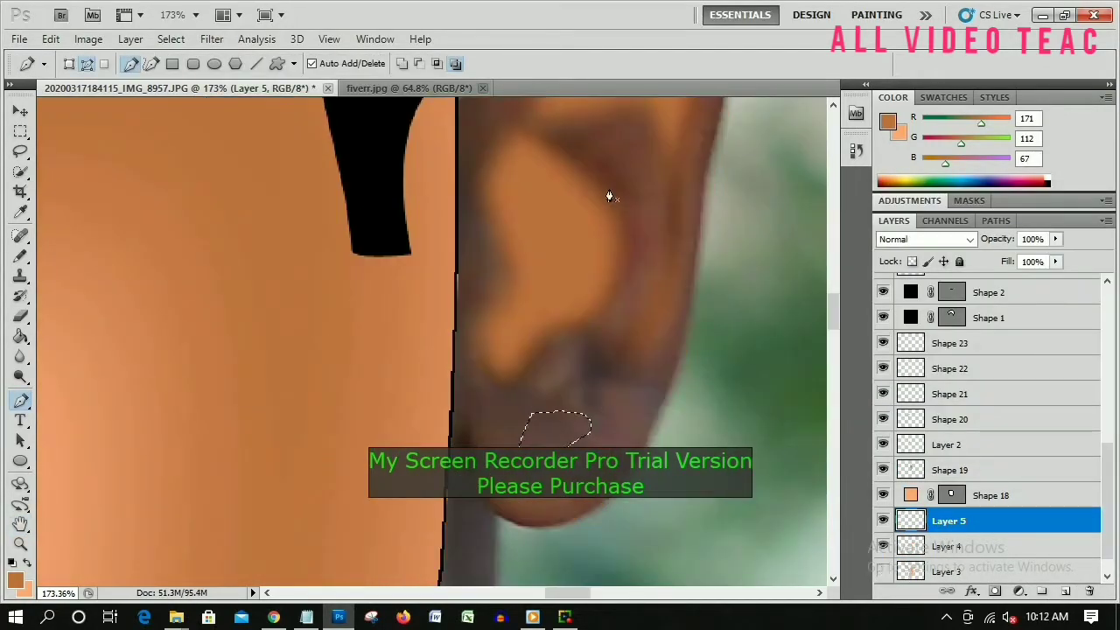
key(ctrl+shift+alt+n)
key(alt+BackSpace)
key(ctrl+alt+f)
key(Return)
scroll(378, 382, down, 3)
scroll(378, 383, up, 4)
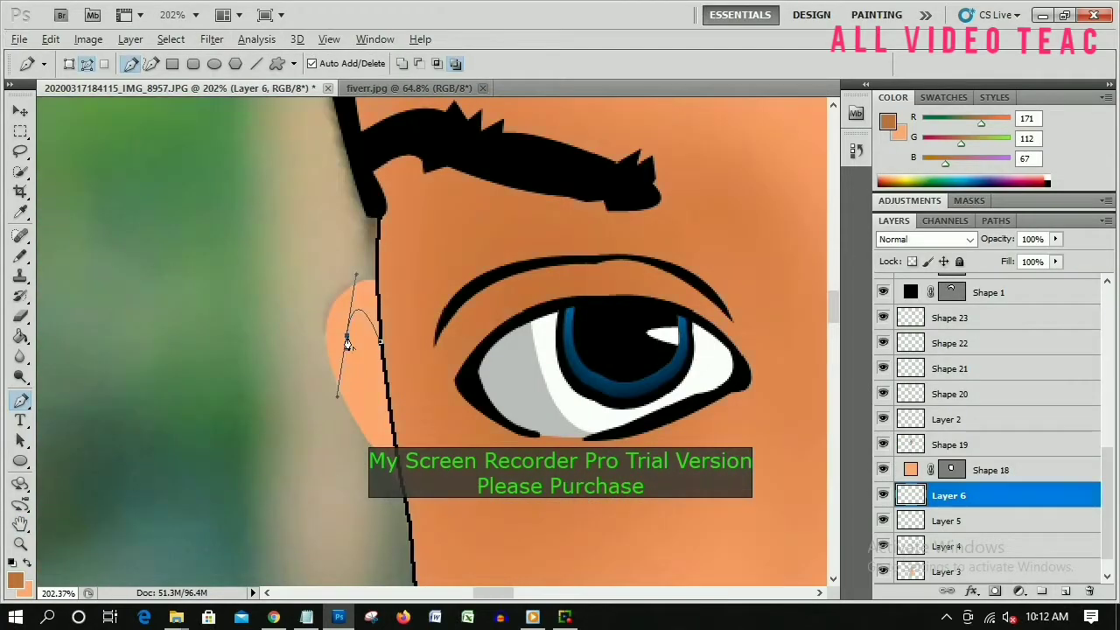
key(ctrl+Return)
key(ctrl+shift+alt+n)
key(alt+BackSpace)
Step: Trace the neck below the chin, fill it on new Layer 8, and Gaussian Blur it
click(263, 53)
scroll(385, 350, down, 4)
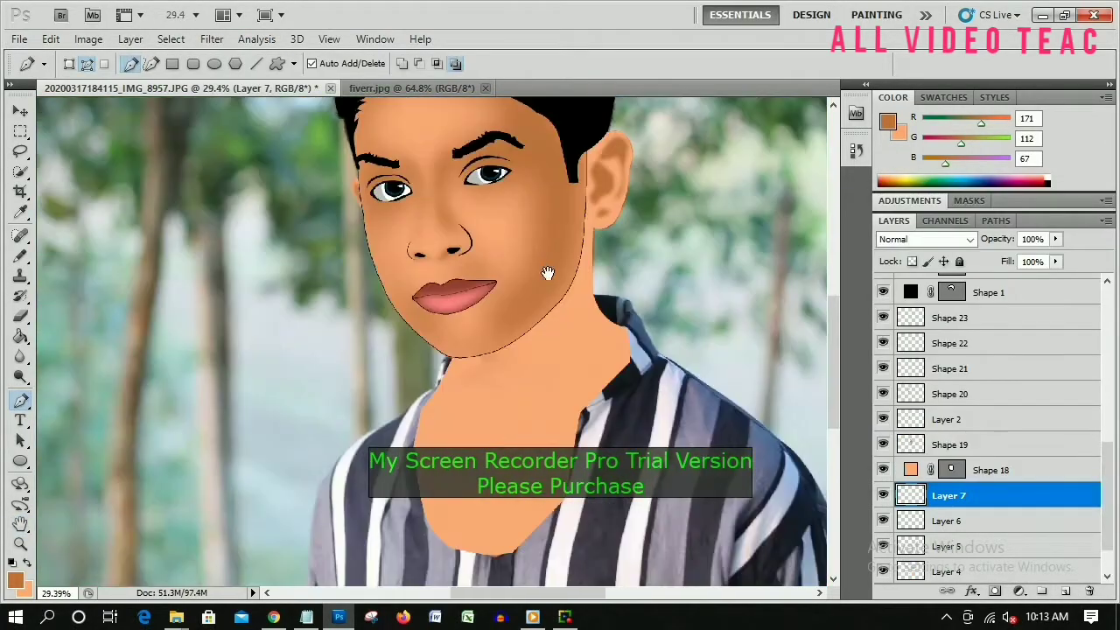
click(605, 358)
scroll(665, 357, up, 3)
drag(613, 251, 645, 195)
click(645, 181)
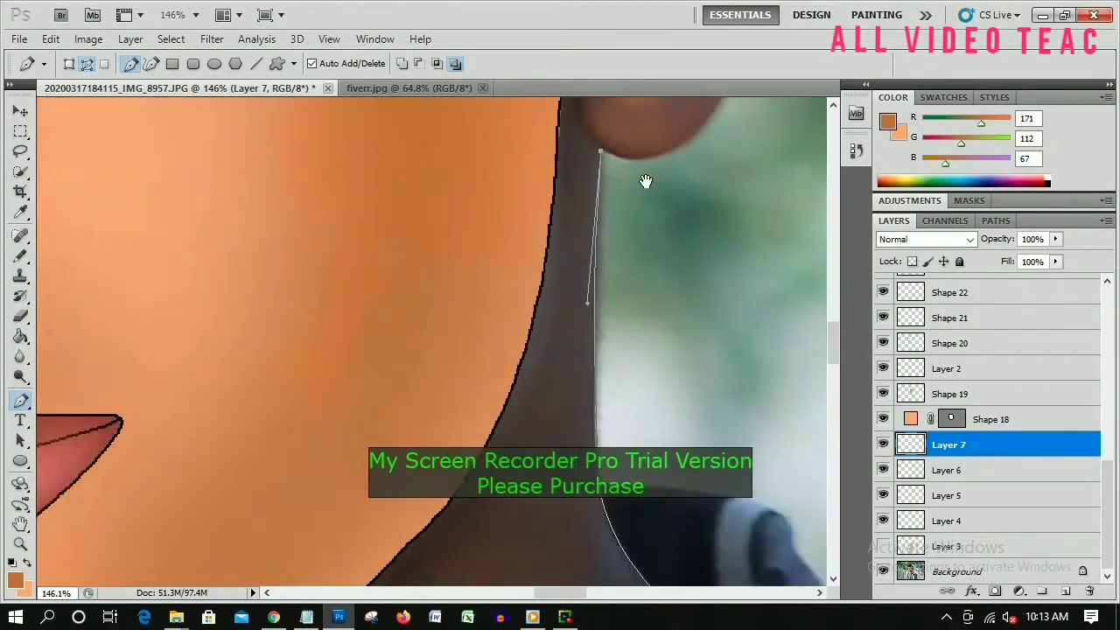
scroll(366, 475, down, 3)
click(365, 475)
key(ctrl+Return)
key(ctrl+shift+alt+n)
key(alt+BackSpace)
key(ctrl+alt+f)
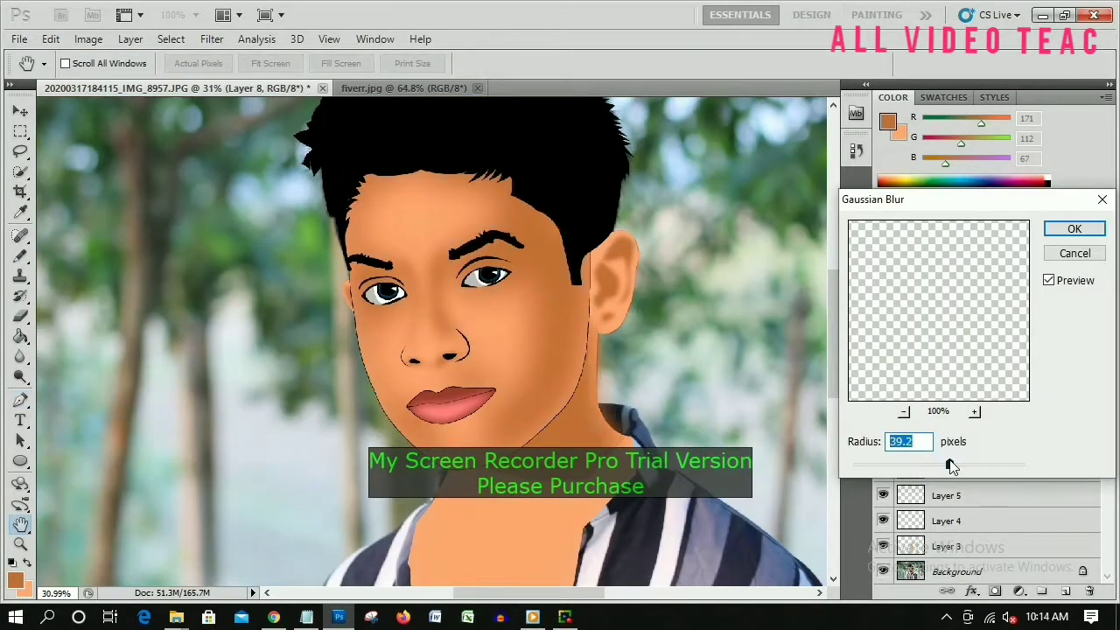
key(Return)
Step: Clear the fill inside the neck path and set the foreground colour to dark grey
scroll(592, 424, up, 5)
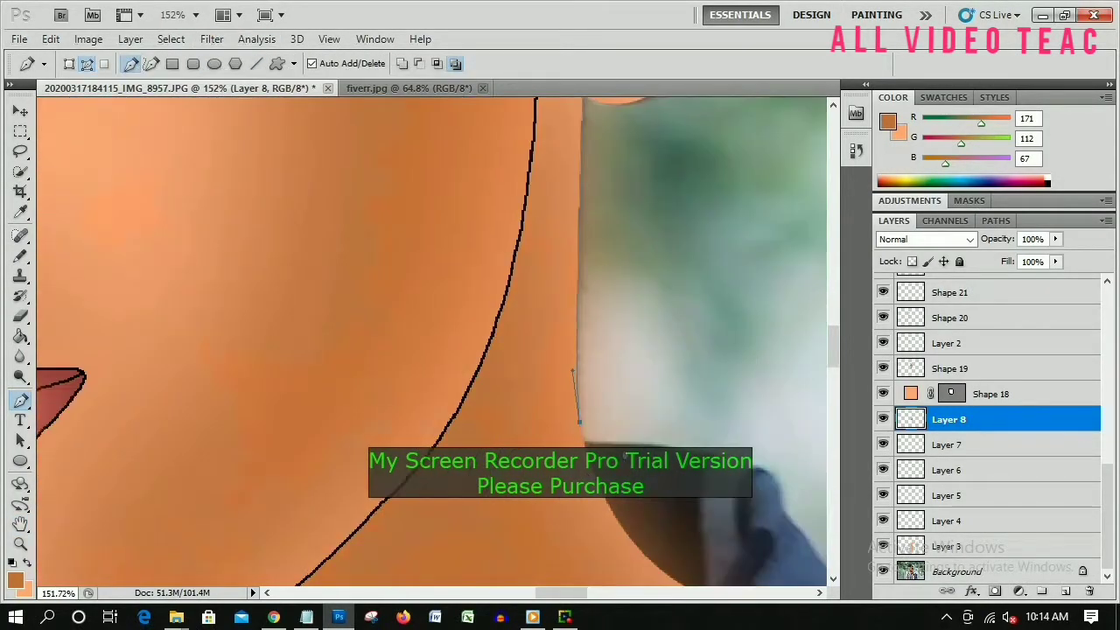
scroll(781, 513, down, 5)
key(ctrl+Return)
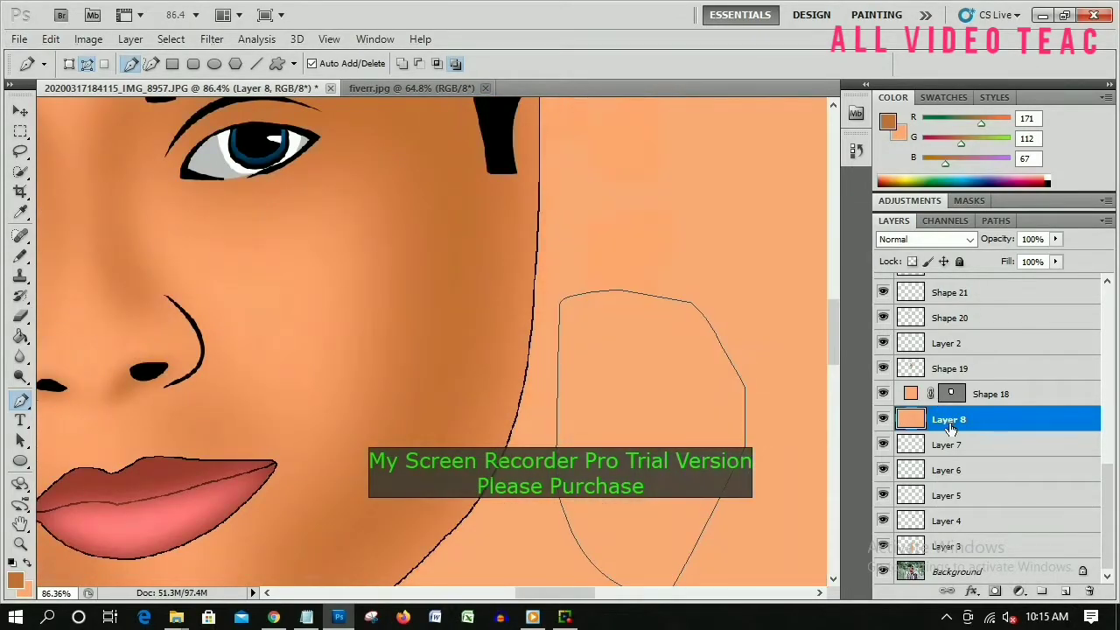
key(Delete)
scroll(813, 437, up, 1)
scroll(437, 350, down, 3)
click(15, 579)
Step: Draw dark grey Shape 24 over the shirt in Shape Layers mode at 100% opacity
click(1056, 200)
click(69, 63)
scroll(611, 171, up, 4)
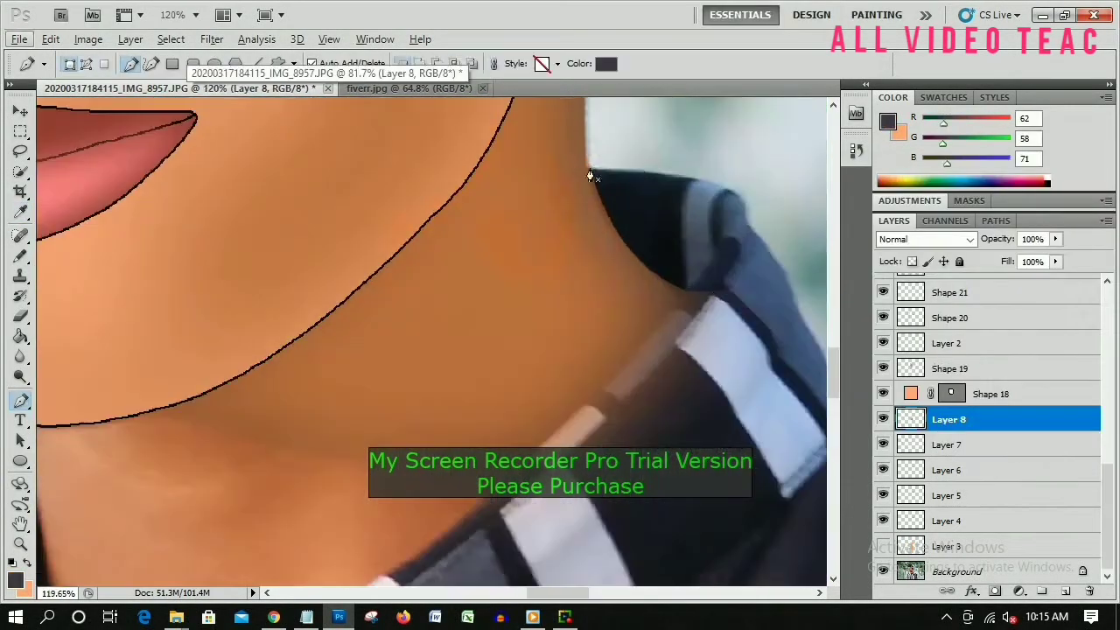
click(611, 171)
scroll(749, 219, down, 3)
click(512, 400)
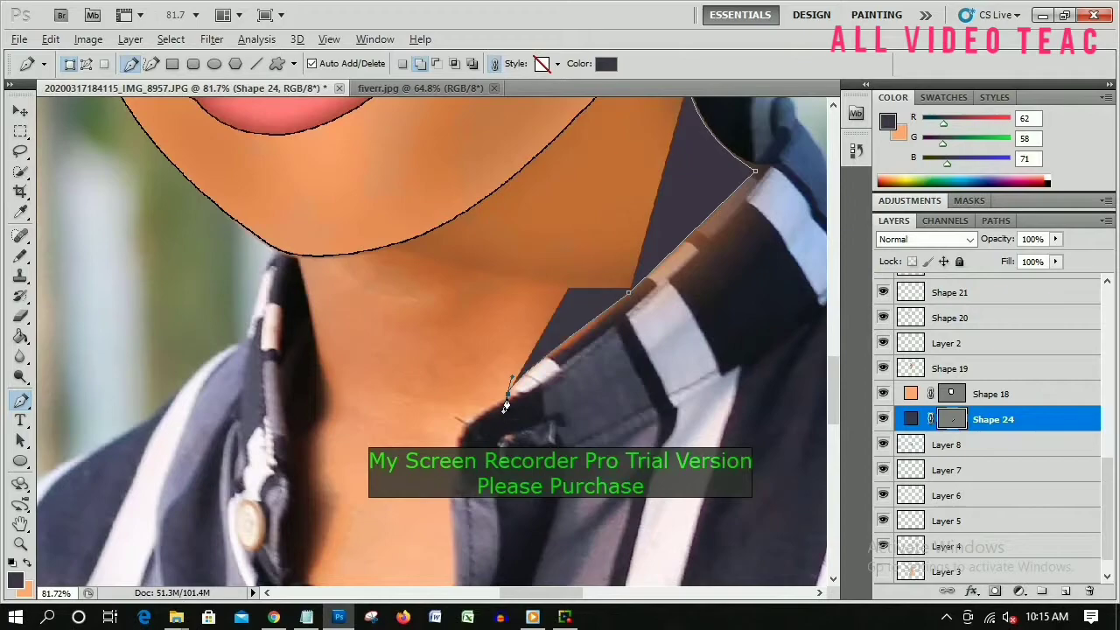
scroll(537, 427, up, 2)
scroll(538, 427, down, 3)
scroll(417, 298, up, 3)
click(415, 289)
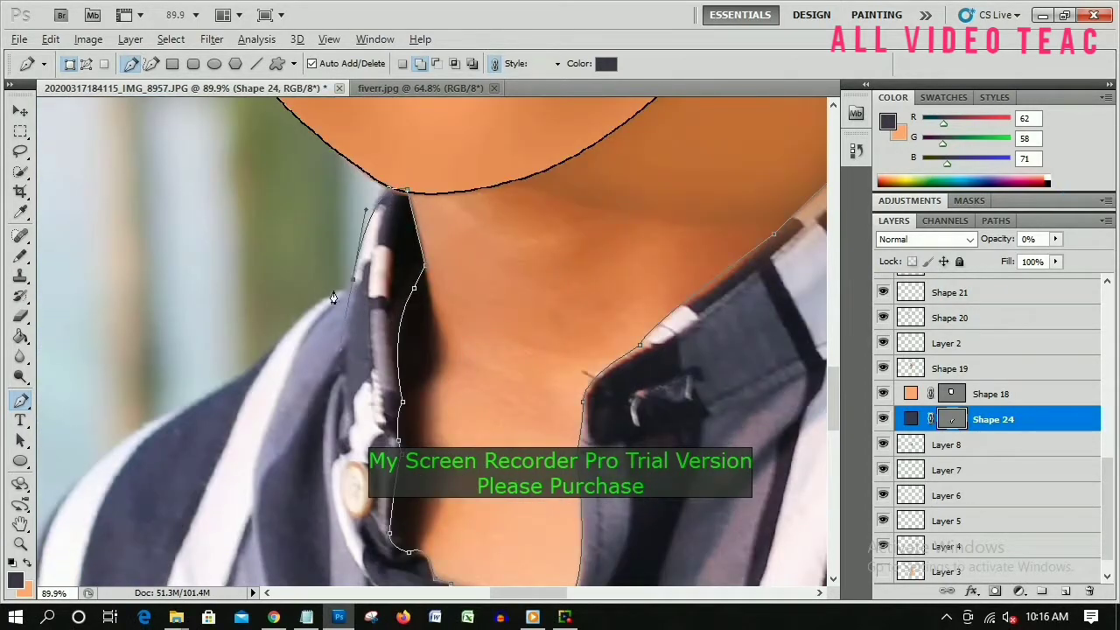
scroll(333, 297, down, 2)
scroll(333, 298, down, 2)
scroll(525, 333, up, 2)
scroll(393, 208, up, 3)
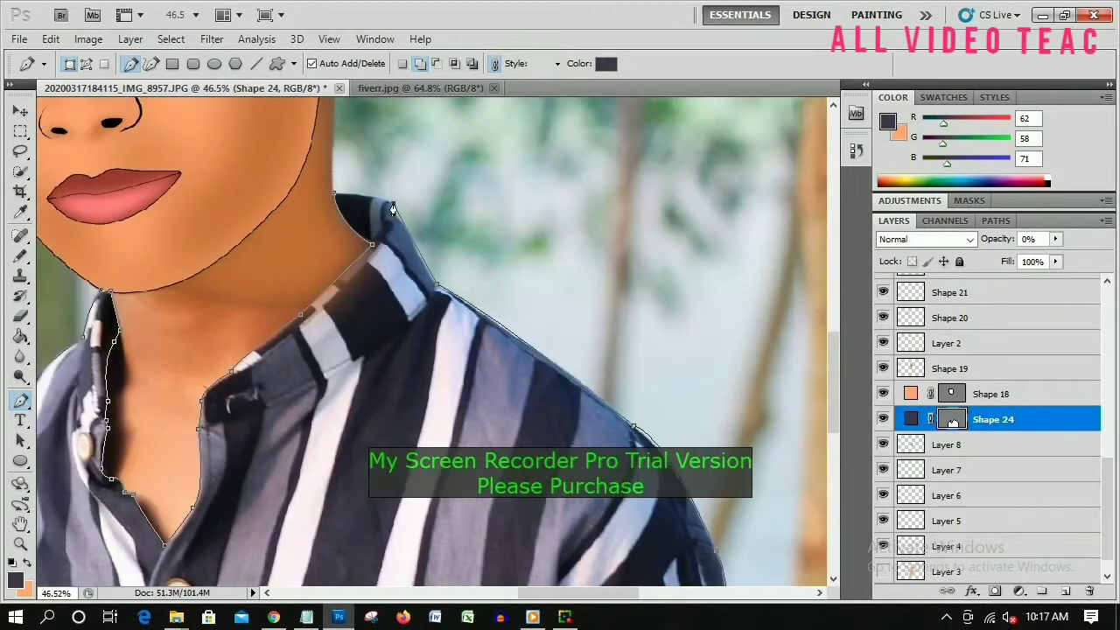
key(0)
scroll(393, 209, down, 2)
scroll(533, 333, up, 4)
drag(533, 320, 543, 285)
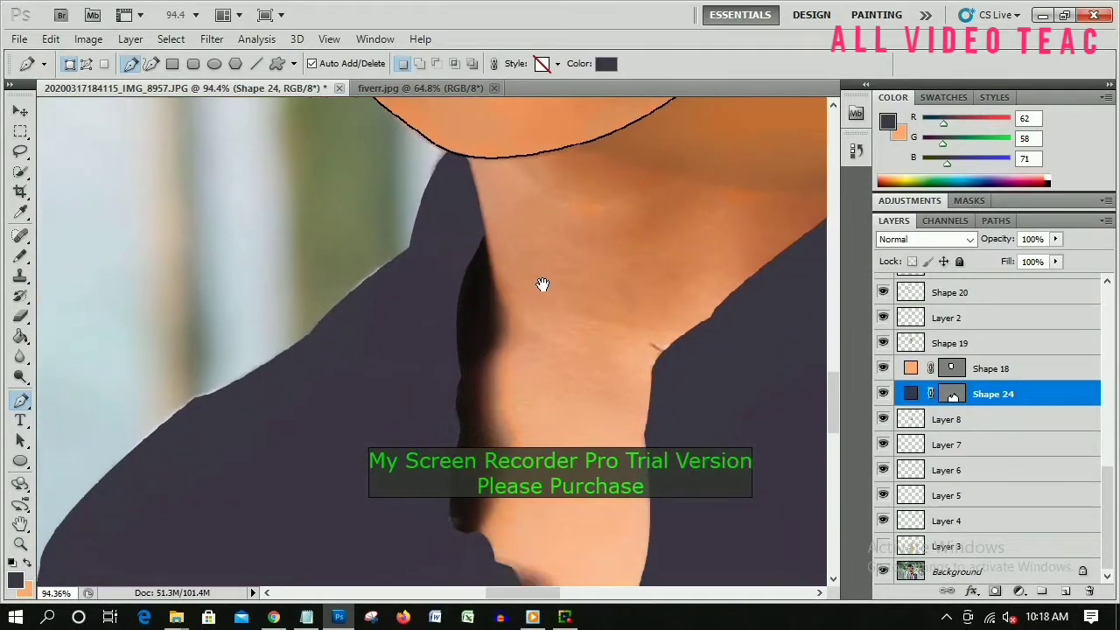
scroll(542, 284, up, 1)
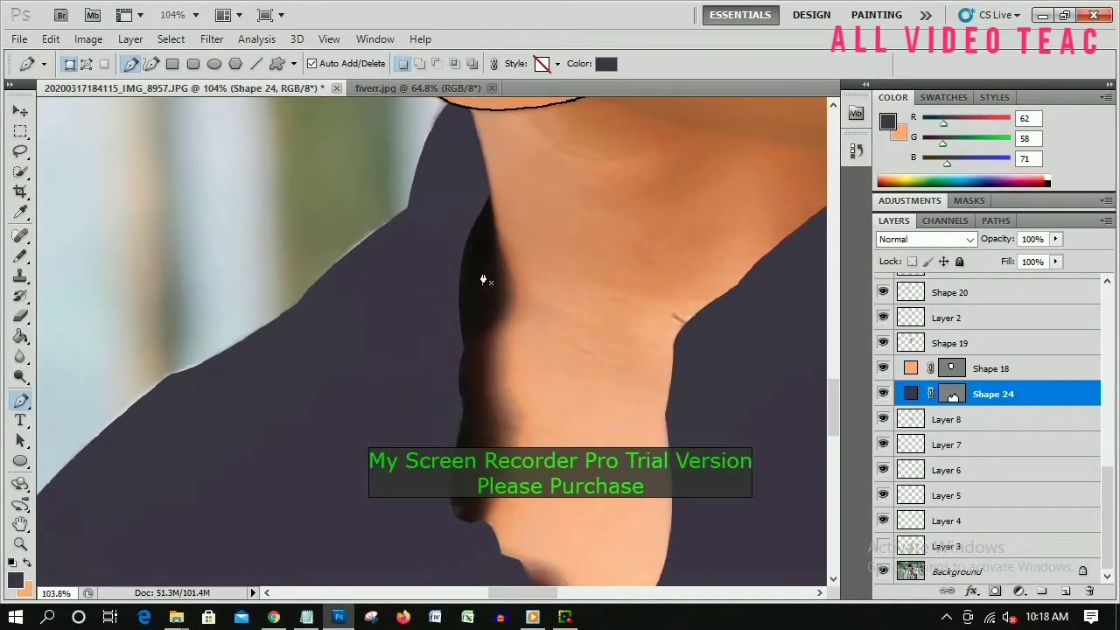
Step: Draw black (000000) Shape 25 down the left neck and move it below Shape 24
click(15, 580)
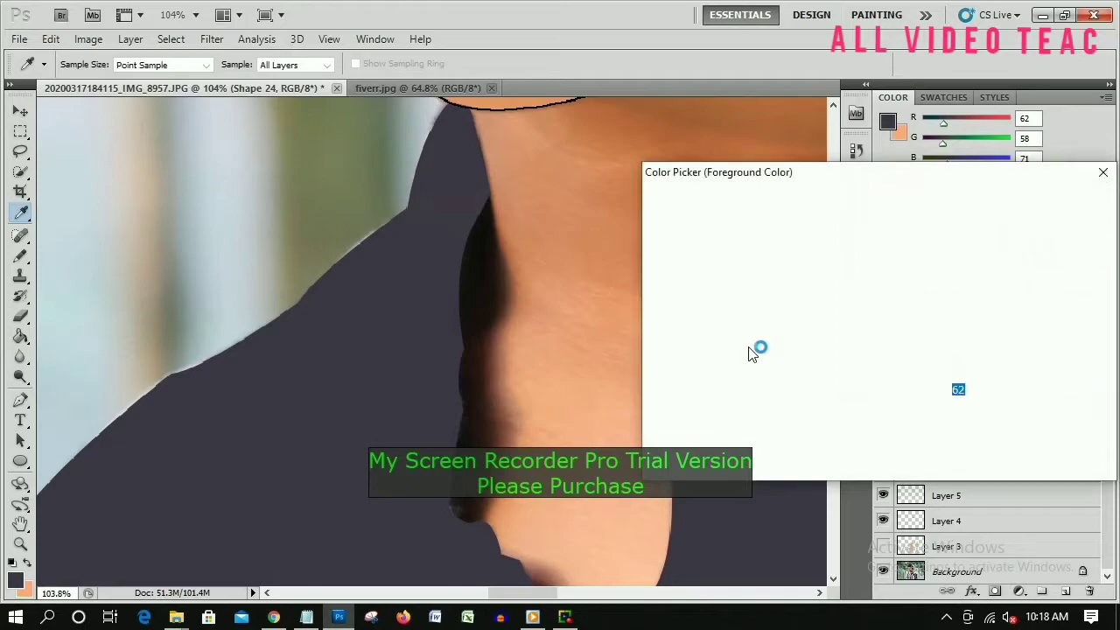
text(000000)
click(1030, 208)
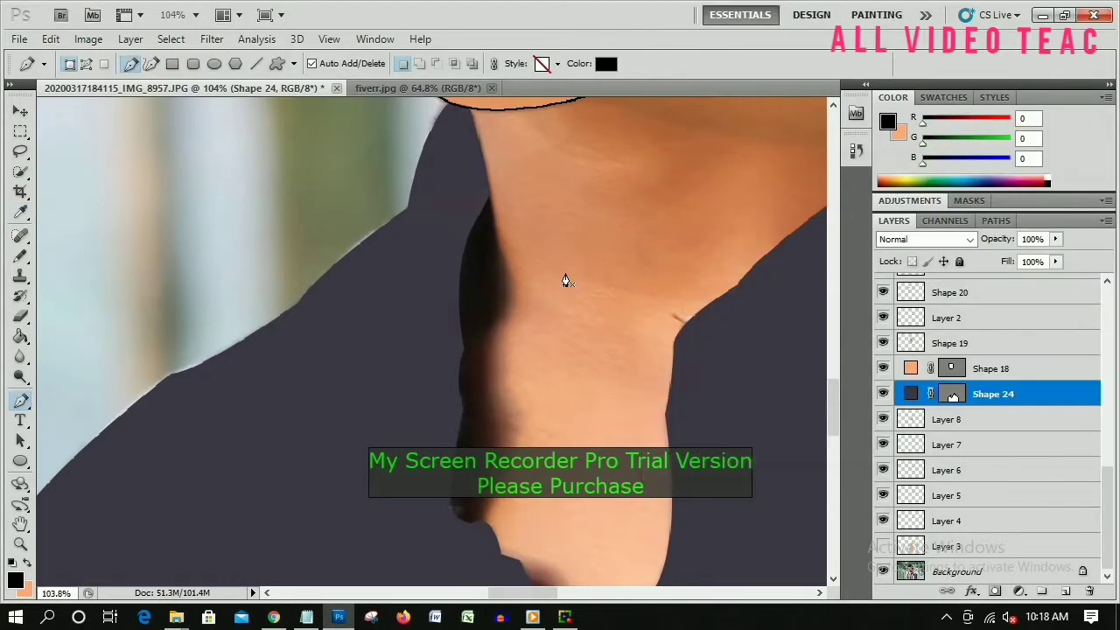
scroll(525, 263, up, 1)
click(482, 187)
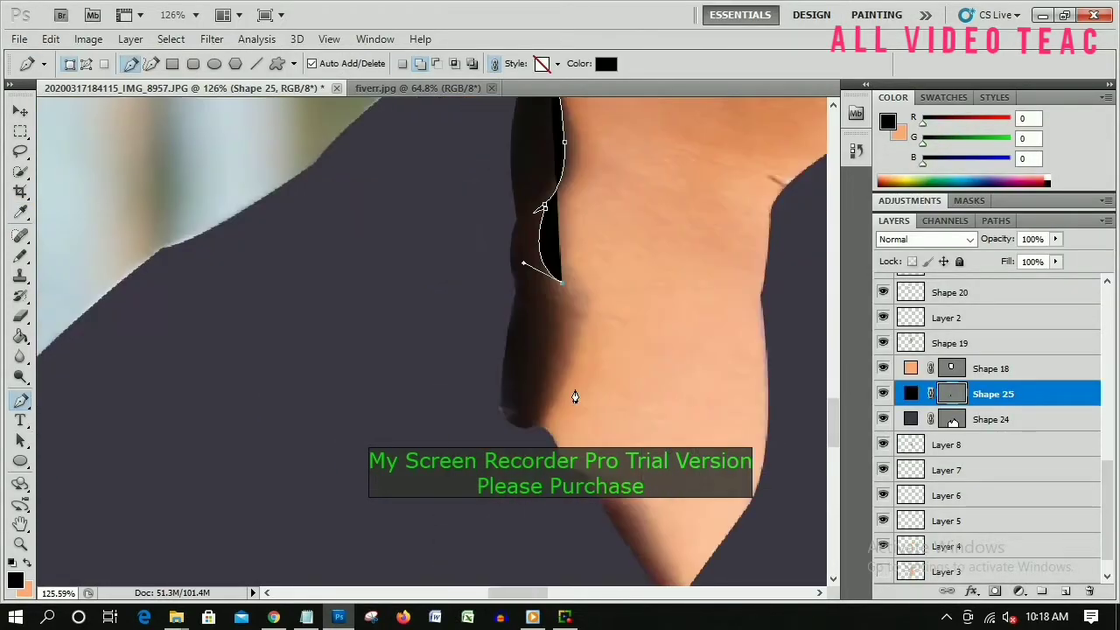
click(512, 376)
click(499, 560)
click(525, 188)
drag(993, 394, 993, 429)
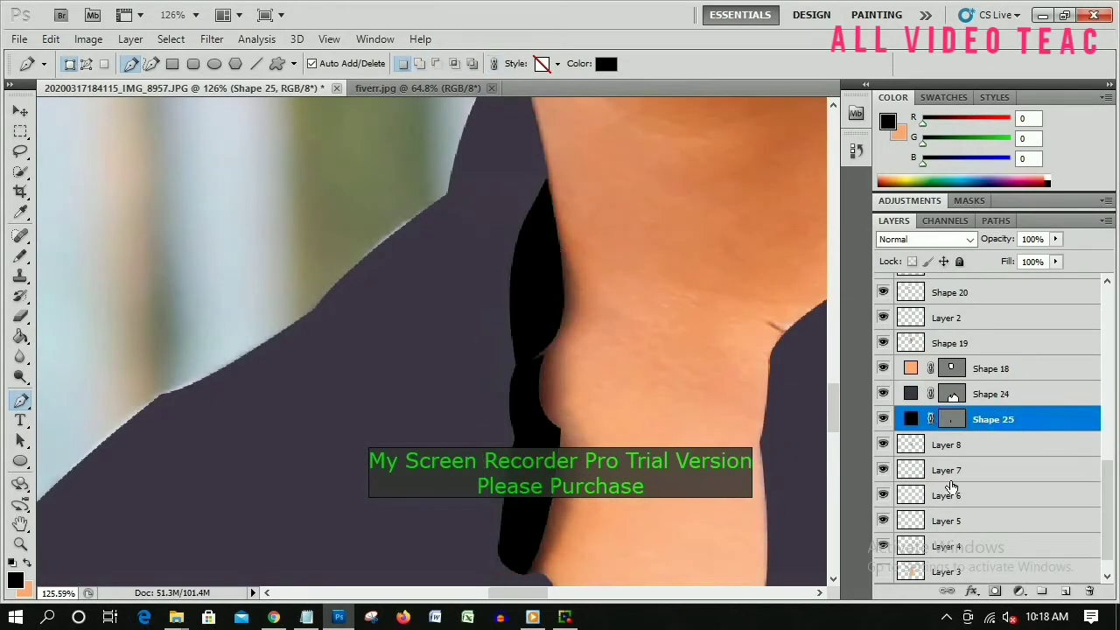
Step: Rasterize Shape 25 and soften it with a Gaussian Blur of about 20 px
scroll(952, 487, down, 1)
click(212, 39)
click(236, 50)
click(525, 253)
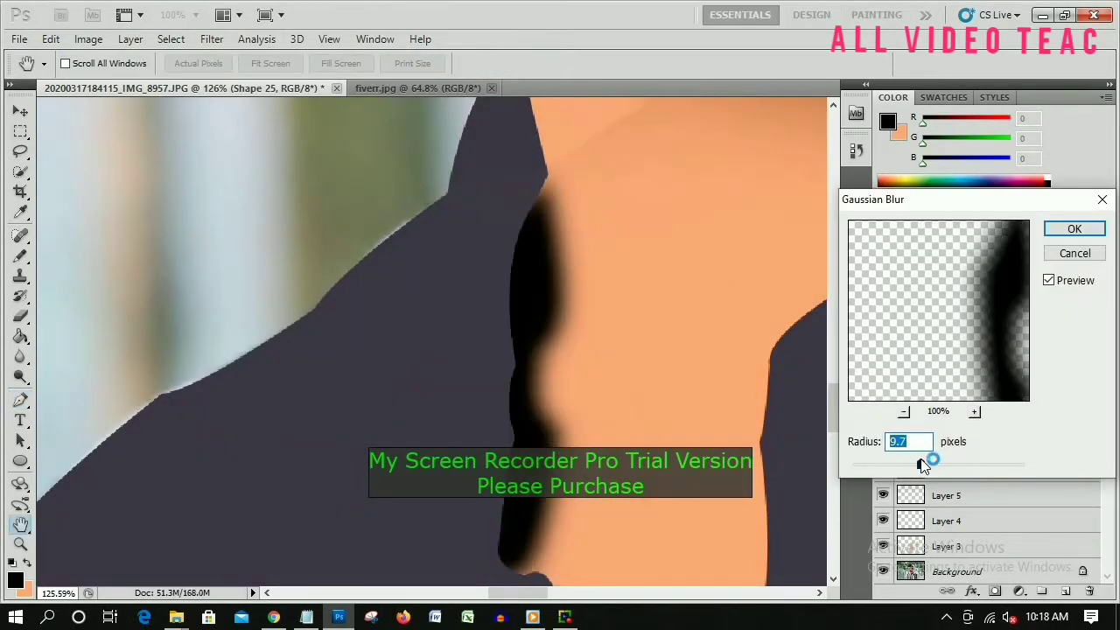
drag(925, 465, 930, 462)
key(Return)
key(p)
Step: Fit the image on screen and toggle Layer 3 off and on to compare the shading
key(ctrl+0)
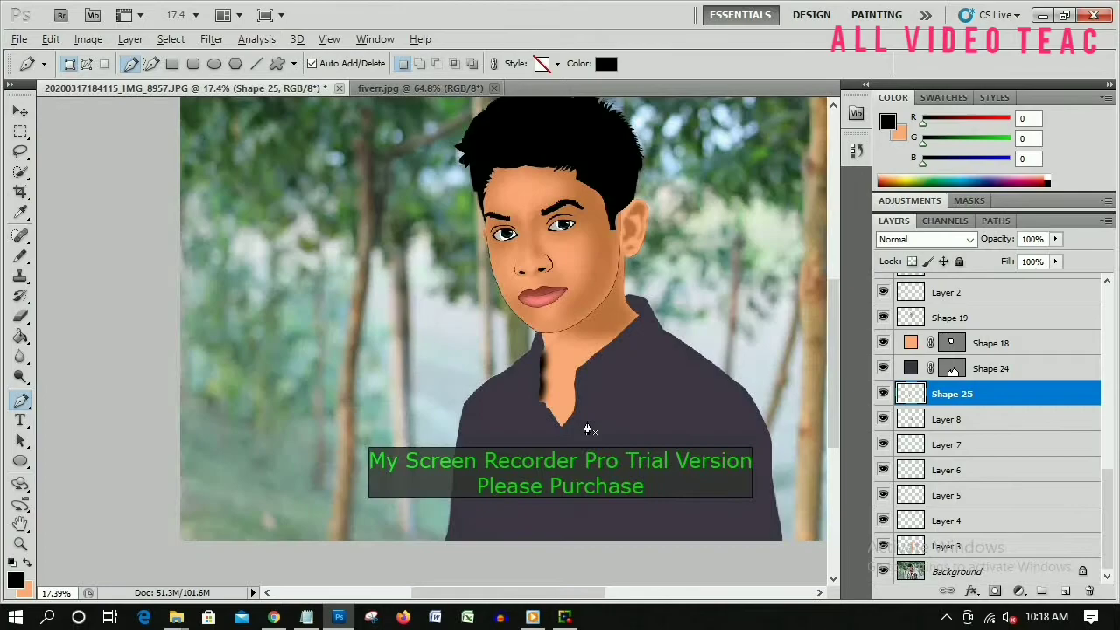
scroll(588, 428, down, 3)
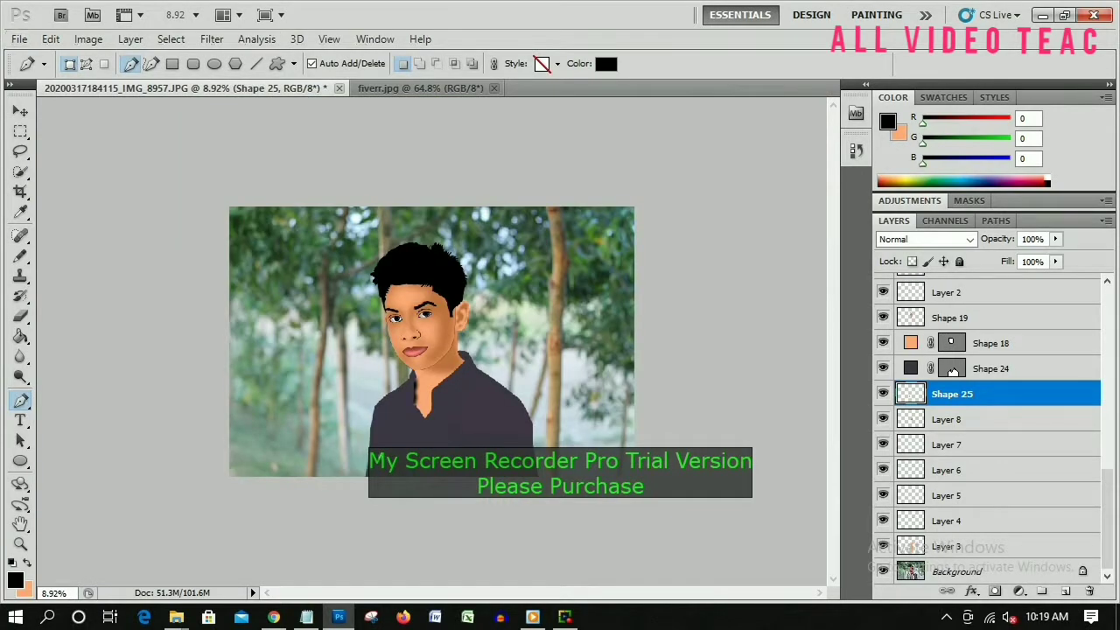
scroll(405, 406, up, 4)
scroll(405, 407, up, 1)
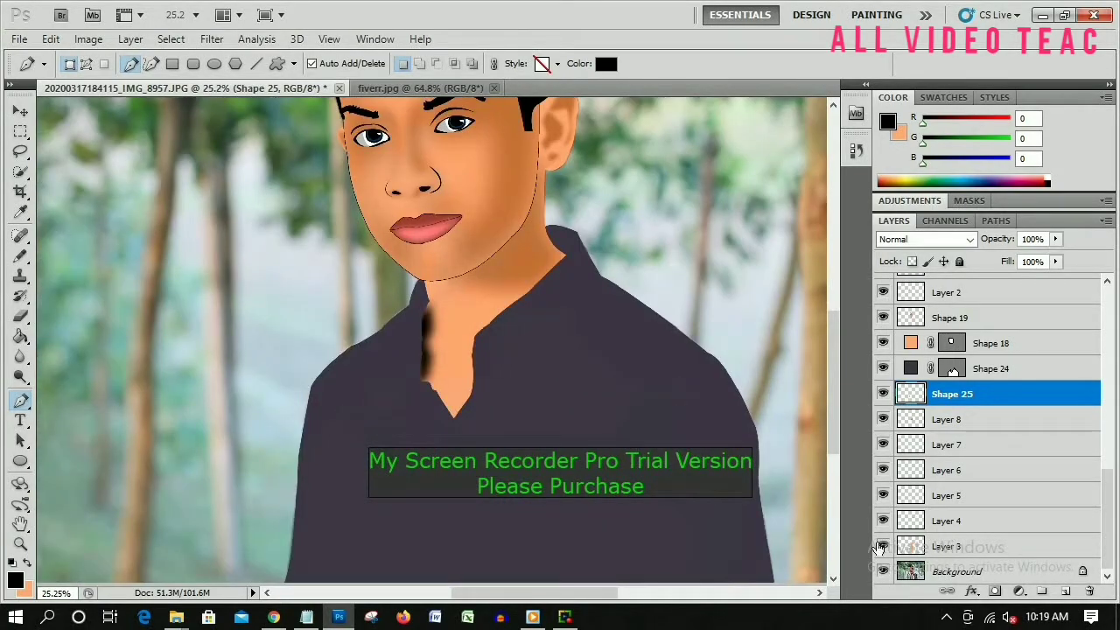
click(883, 546)
click(884, 546)
click(884, 546)
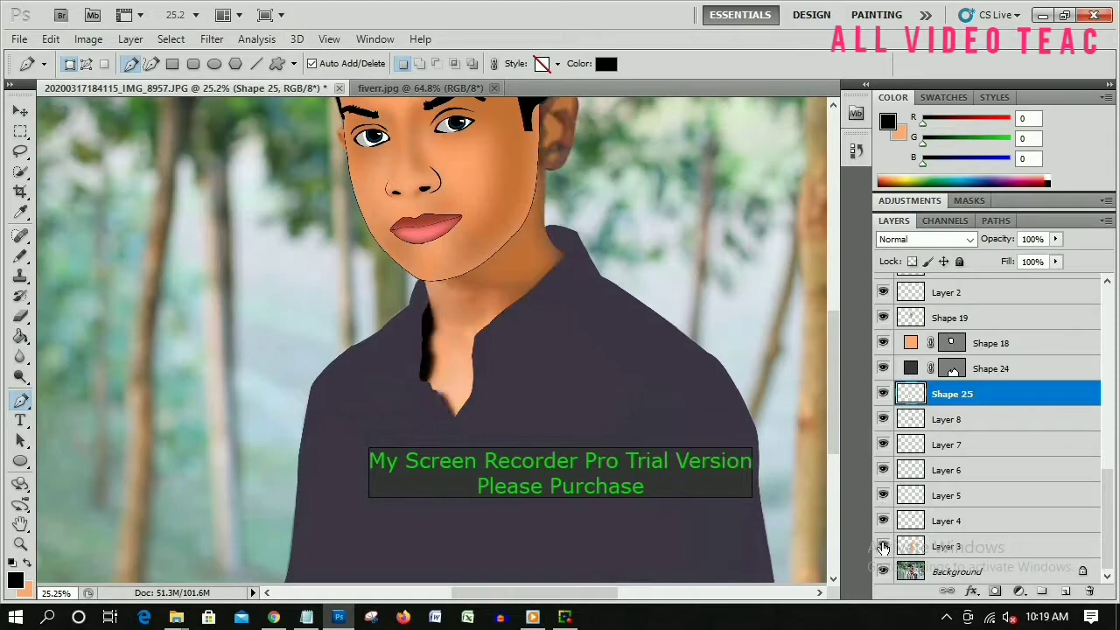
click(882, 547)
click(881, 547)
scroll(434, 421, up, 4)
key(x)
scroll(664, 308, up, 1)
Step: Draw Shape 26 in skin tone ab7043 in the neck opening and blur it 14.8 px
mouse_move(664, 308)
mouse_down()
mouse_move(565, 406)
mouse_move(525, 490)
mouse_up()
click(15, 580)
click(592, 211)
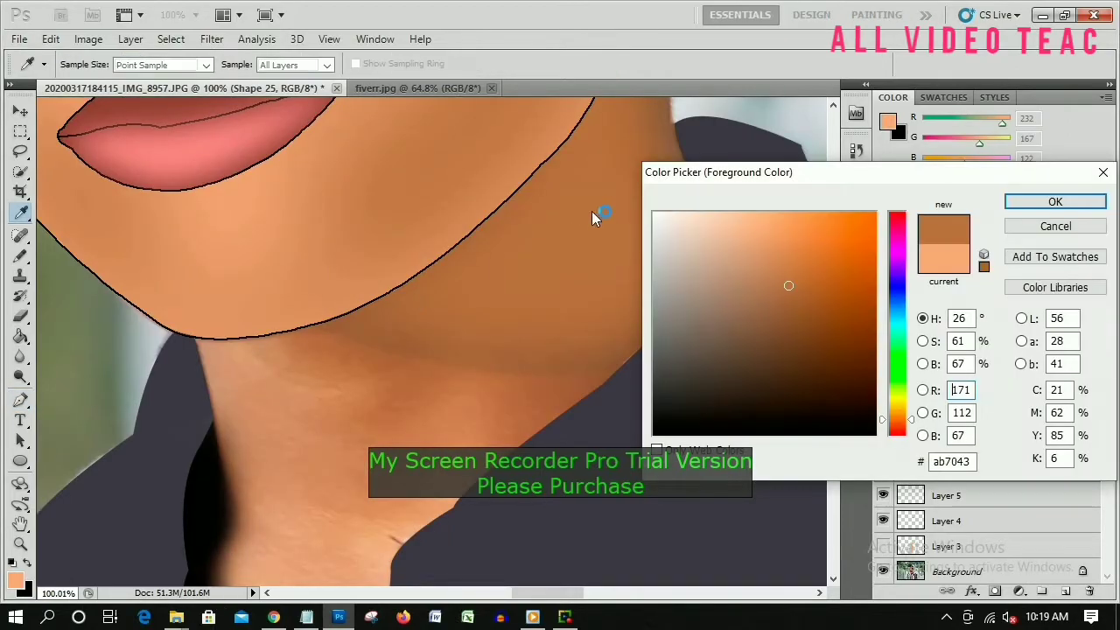
click(1033, 200)
scroll(482, 375, down, 5)
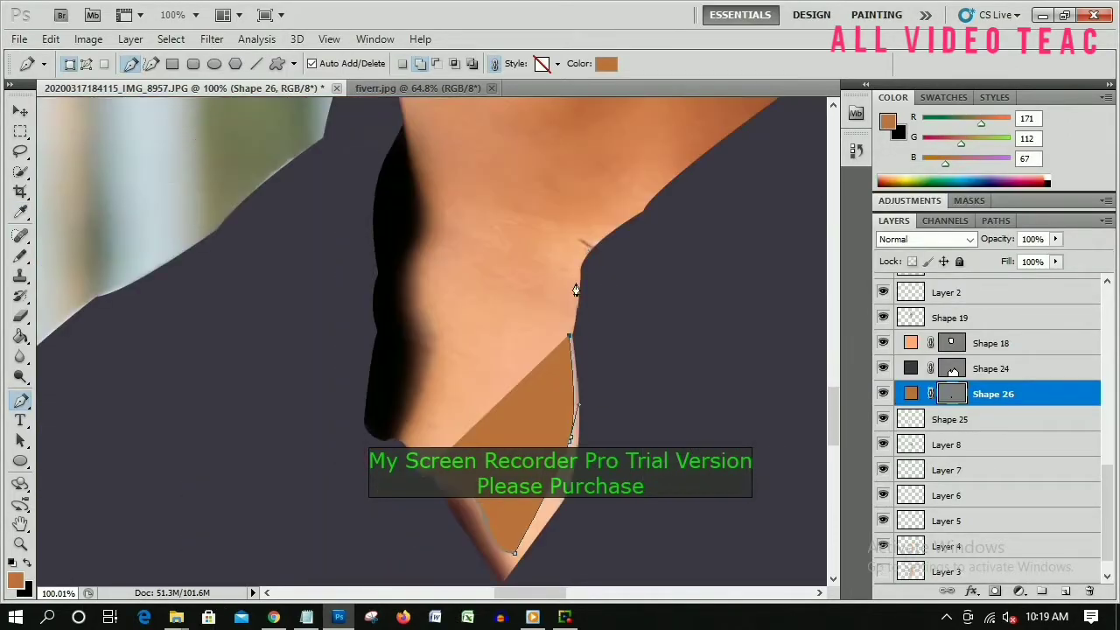
click(576, 289)
scroll(478, 320, down, 3)
click(211, 39)
click(254, 51)
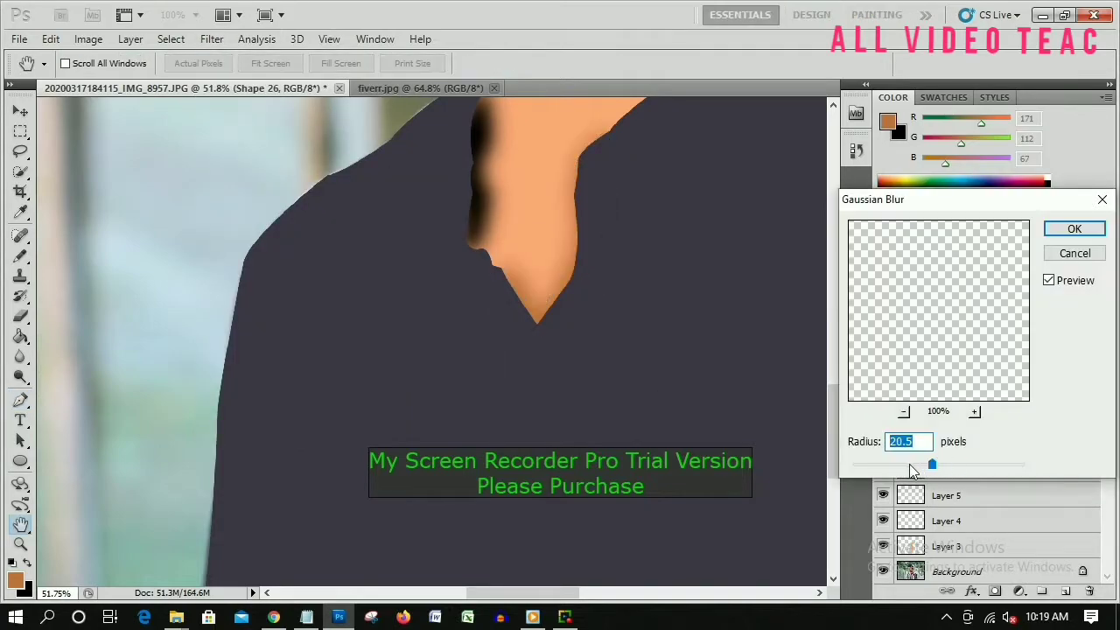
click(1066, 233)
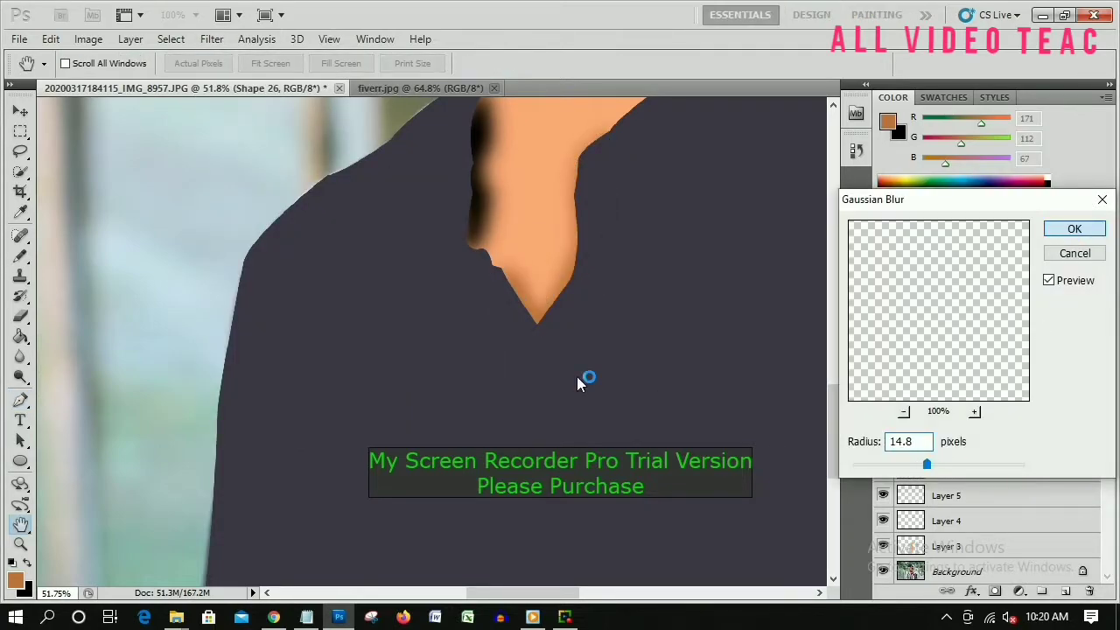
scroll(562, 418, down, 5)
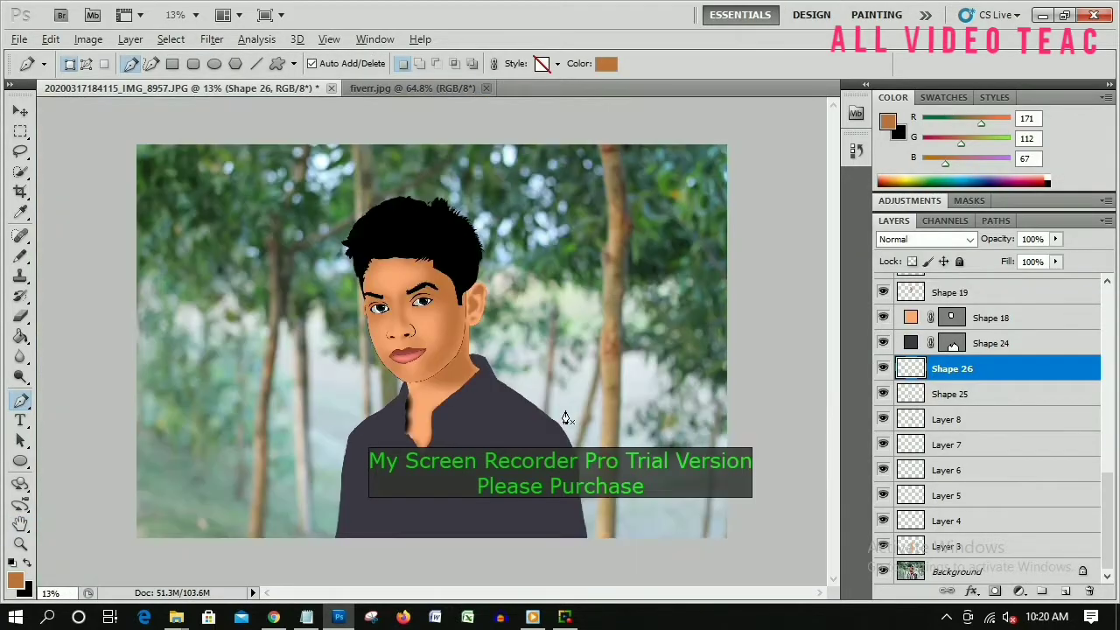
scroll(562, 418, up, 2)
Step: Recolour Shape 24 to light grey bcbcbc, then hide it to show the stripes
double_click(911, 343)
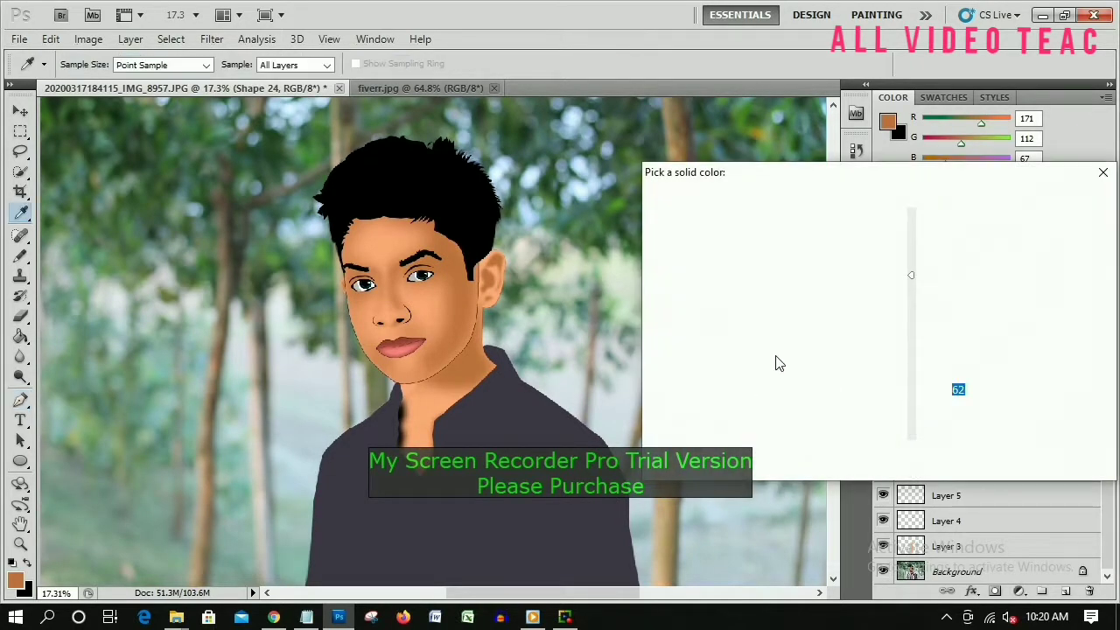
drag(652, 278, 653, 269)
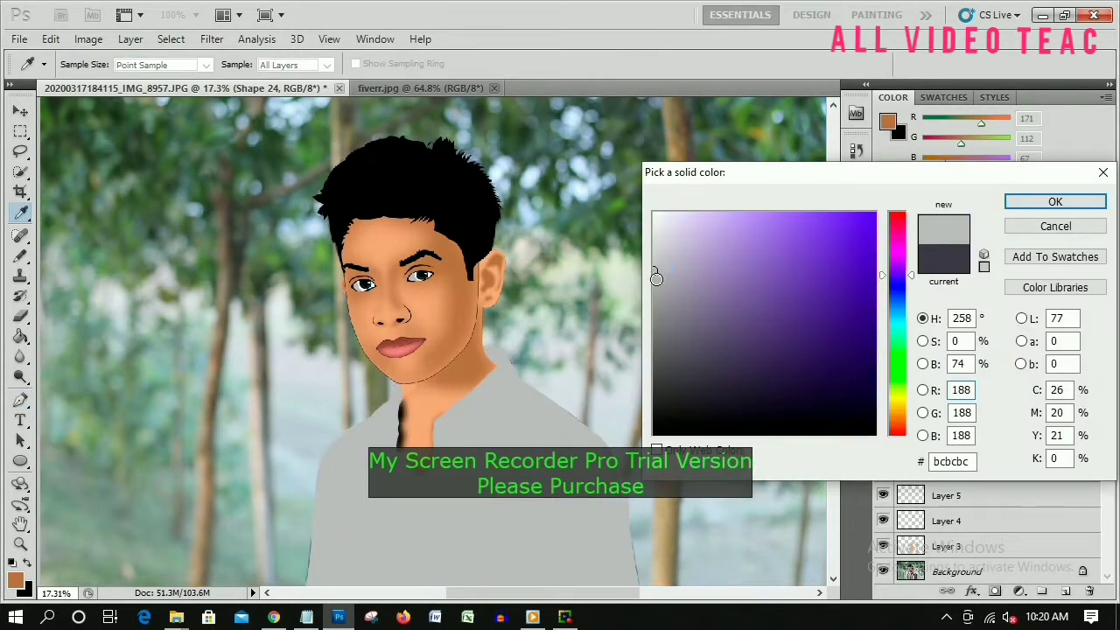
click(1055, 203)
scroll(787, 368, up, 1)
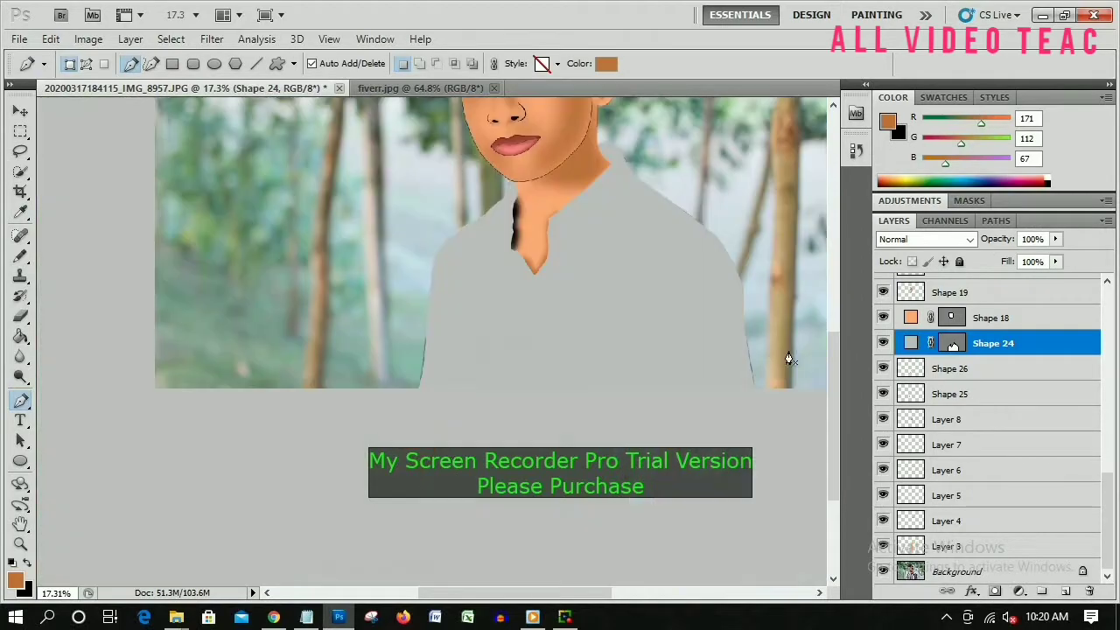
click(883, 343)
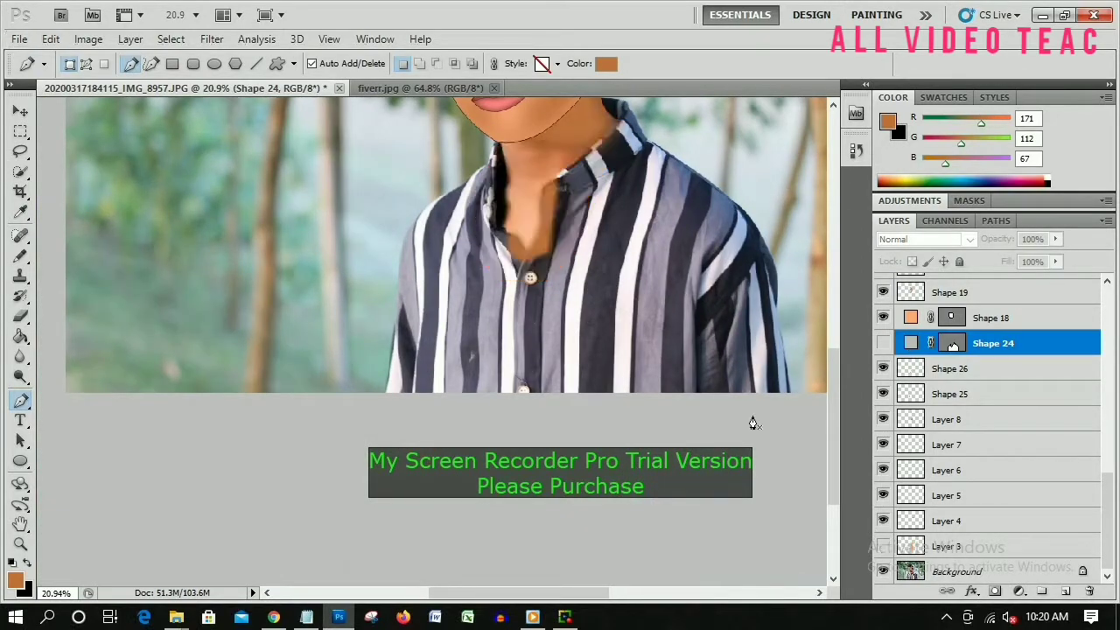
scroll(399, 444, up, 1)
scroll(399, 444, up, 1)
Step: Set the pen to plain paths, swap to black foreground, and add a layer for shirt lines
click(86, 64)
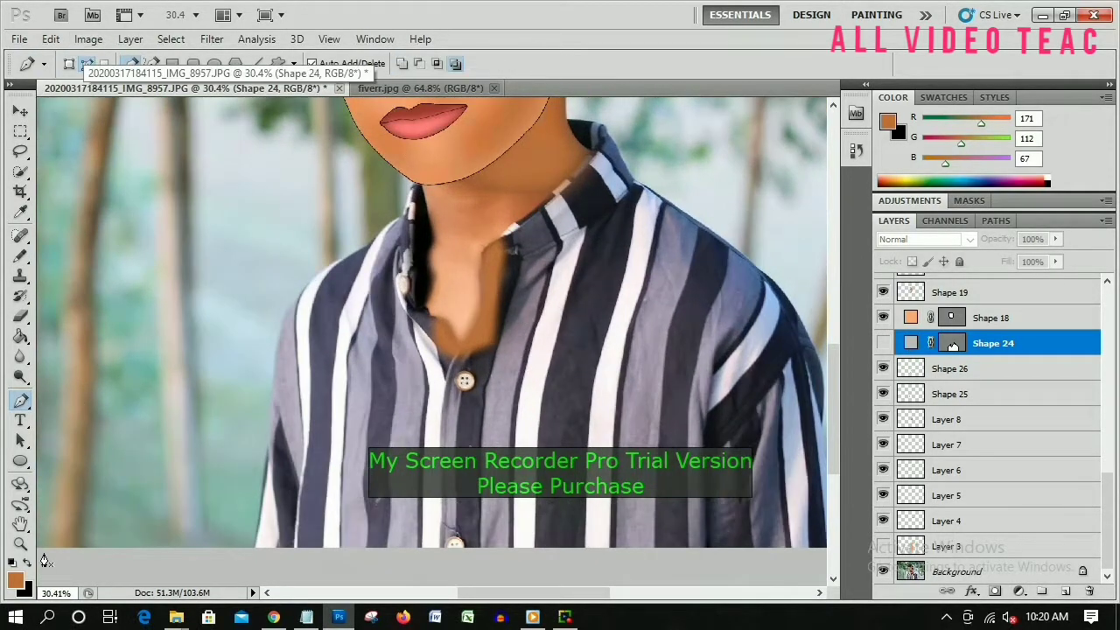
key(x)
click(1069, 593)
scroll(577, 227, up, 1)
click(595, 191)
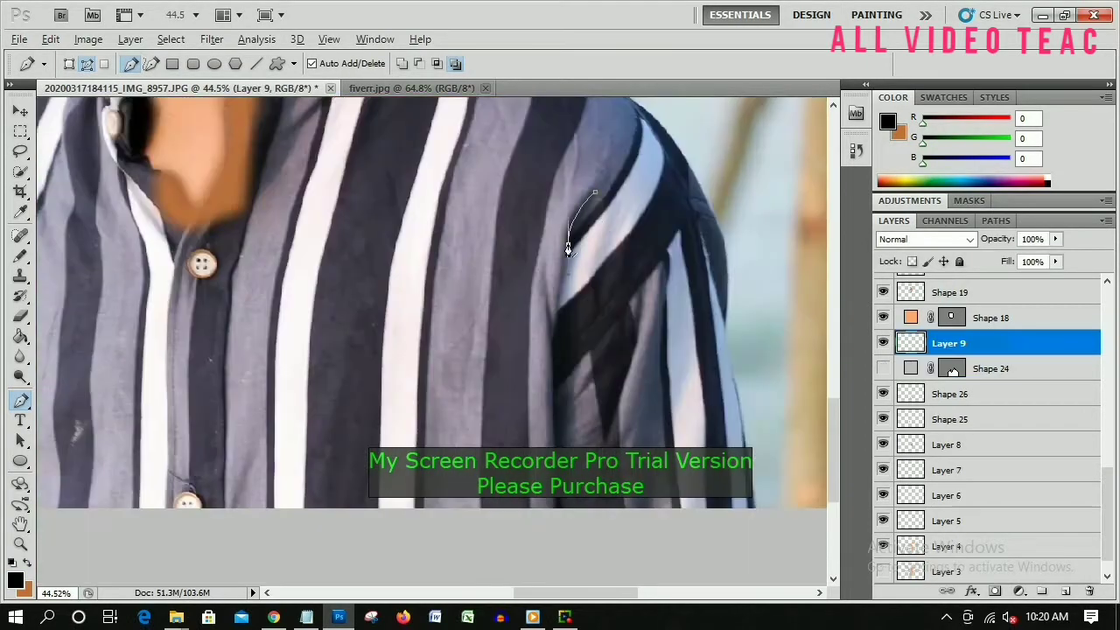
Step: Show the grey shirt shape (Shape 24) and stroke the traced fold-line path onto Layer 9
drag(623, 266, 754, 235)
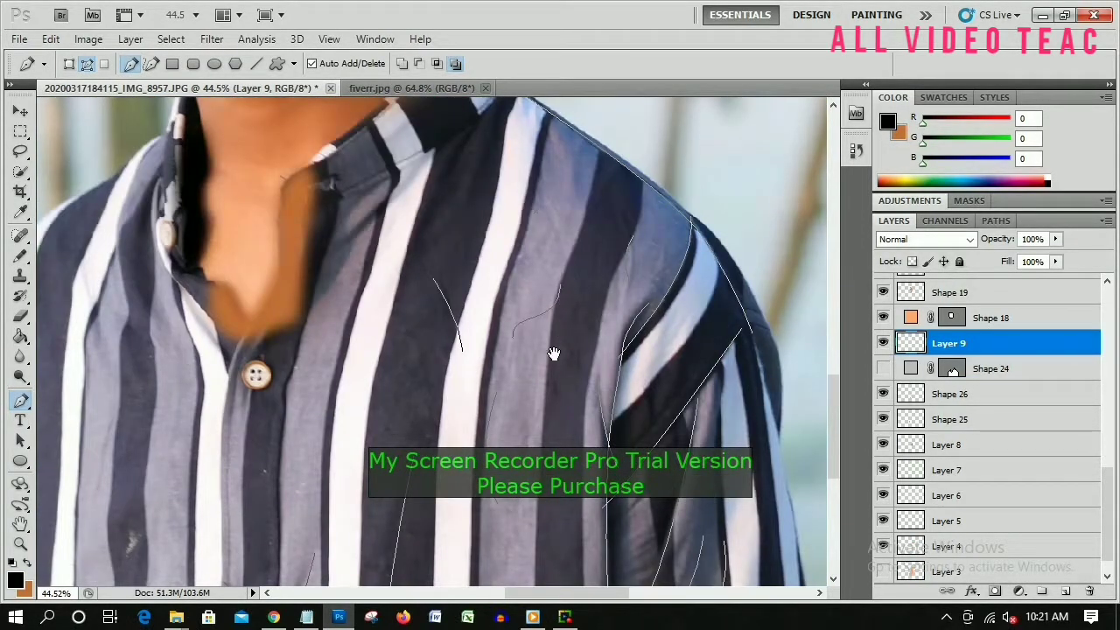
drag(538, 210, 710, 149)
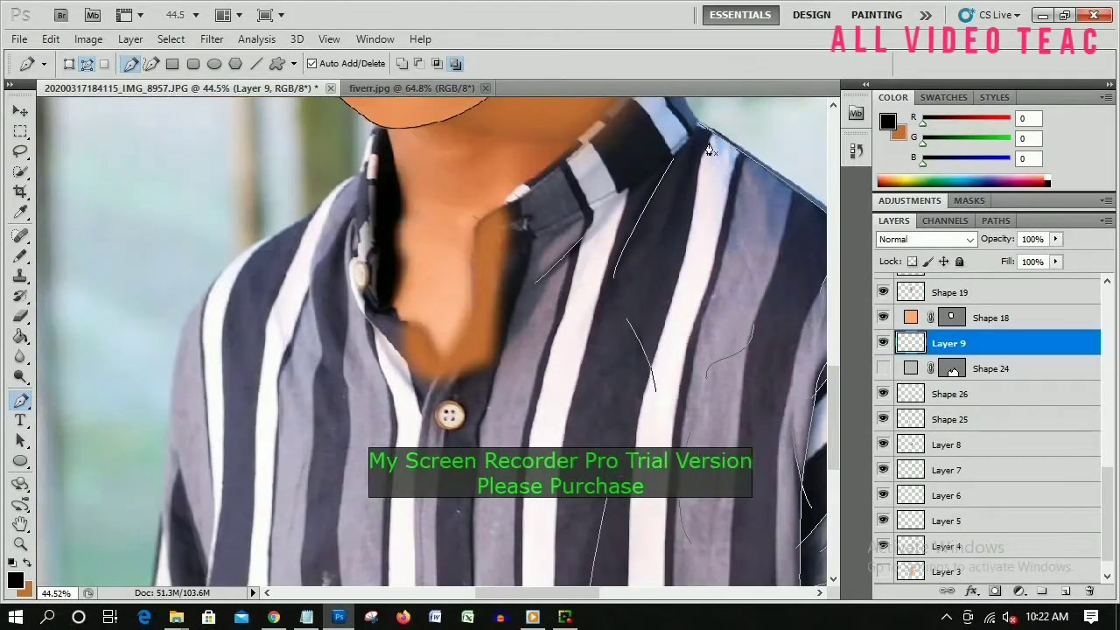
drag(602, 207, 630, 267)
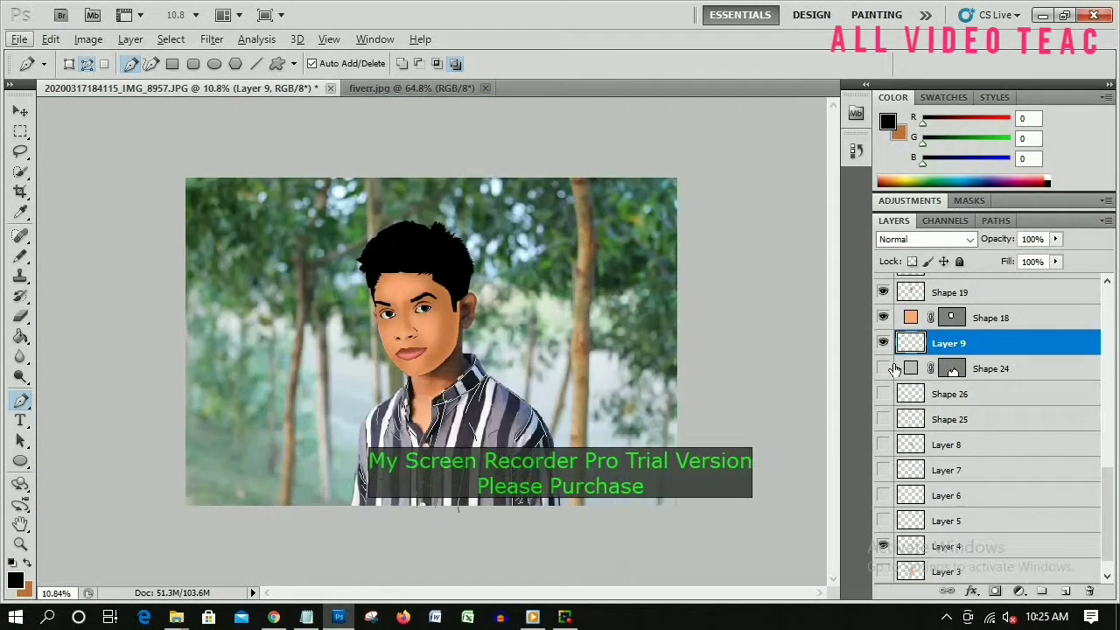
click(883, 368)
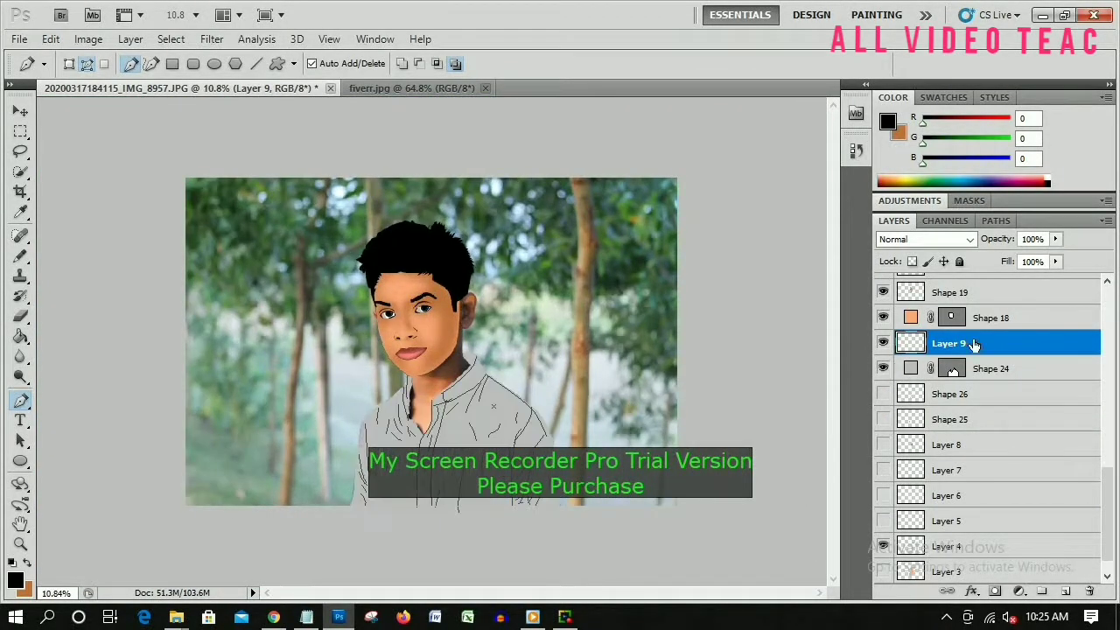
right_click(398, 429)
click(437, 363)
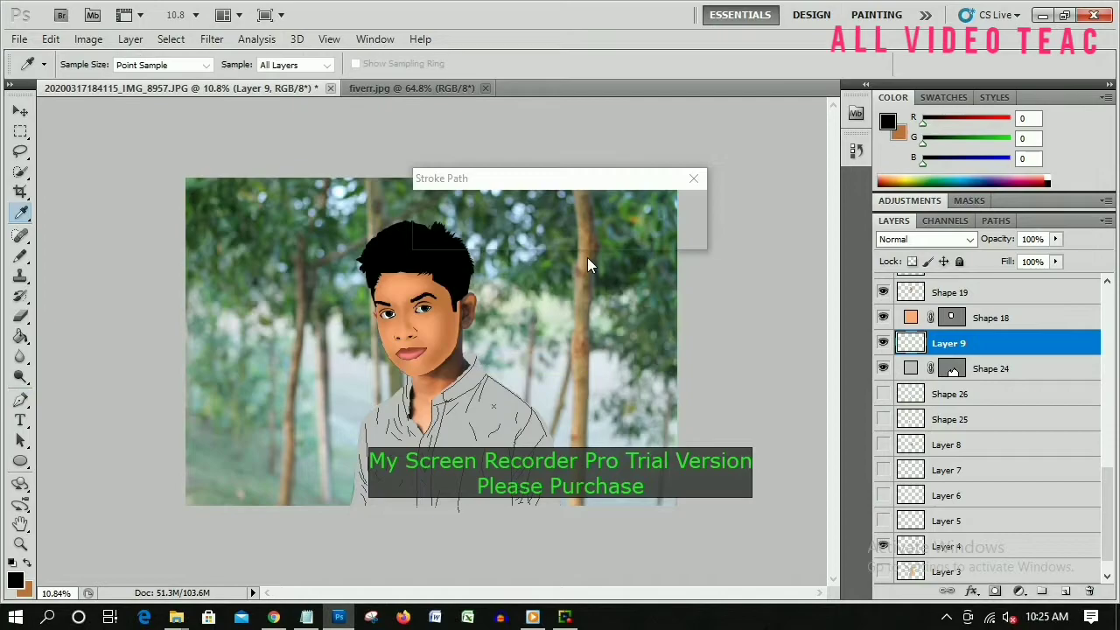
click(658, 208)
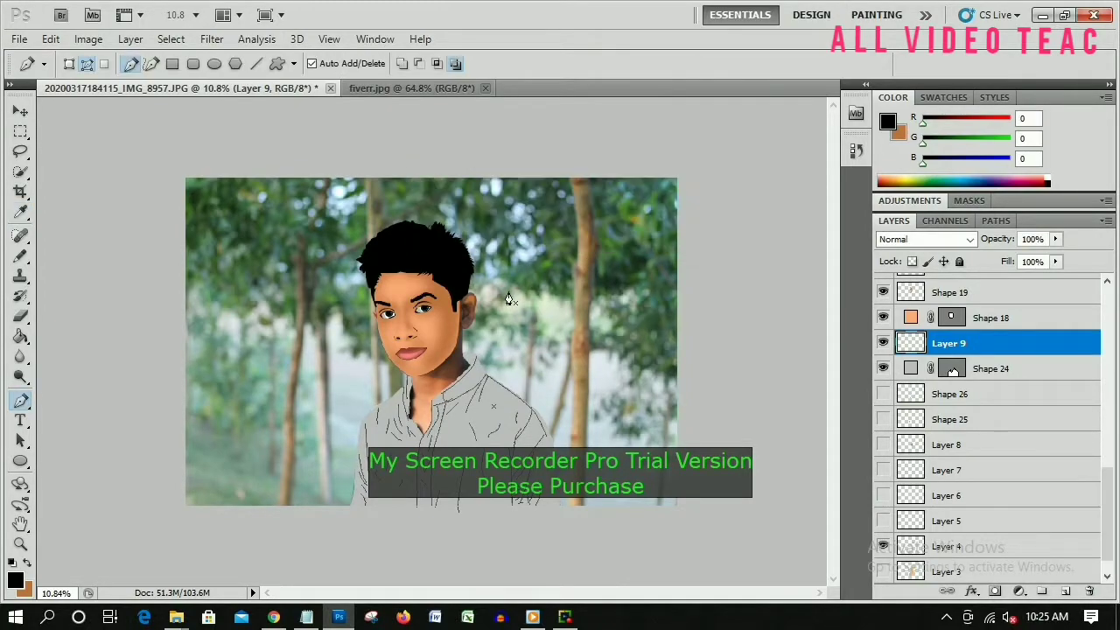
right_click(500, 295)
Step: Delete the traced fold-line working path
click(545, 323)
scroll(372, 494, down, 1)
scroll(372, 494, up, 1)
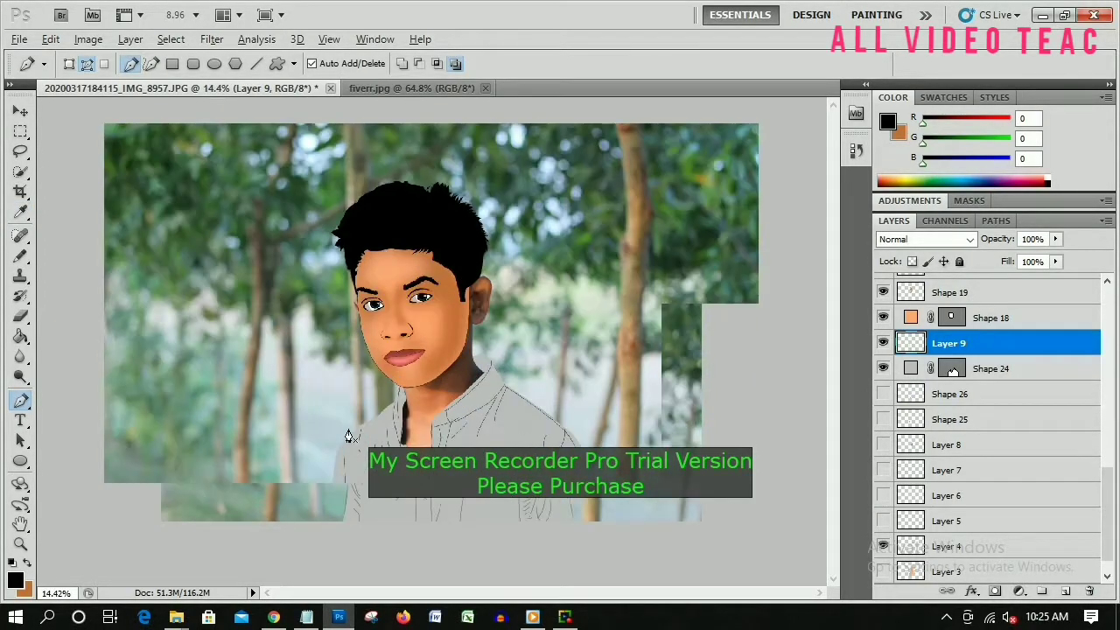
scroll(350, 432, up, 1)
scroll(468, 475, down, 1)
scroll(467, 474, up, 2)
Step: Draw two small black round buttons down the shirt front with the Ellipse tool
click(21, 461)
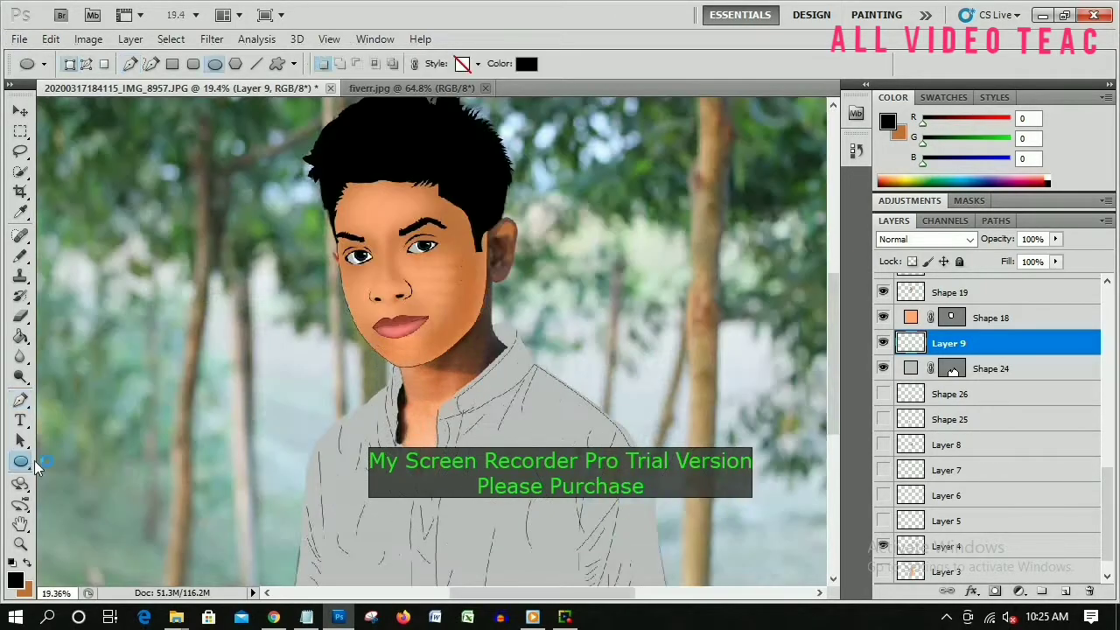
right_click(21, 461)
click(79, 487)
scroll(463, 338, up, 1)
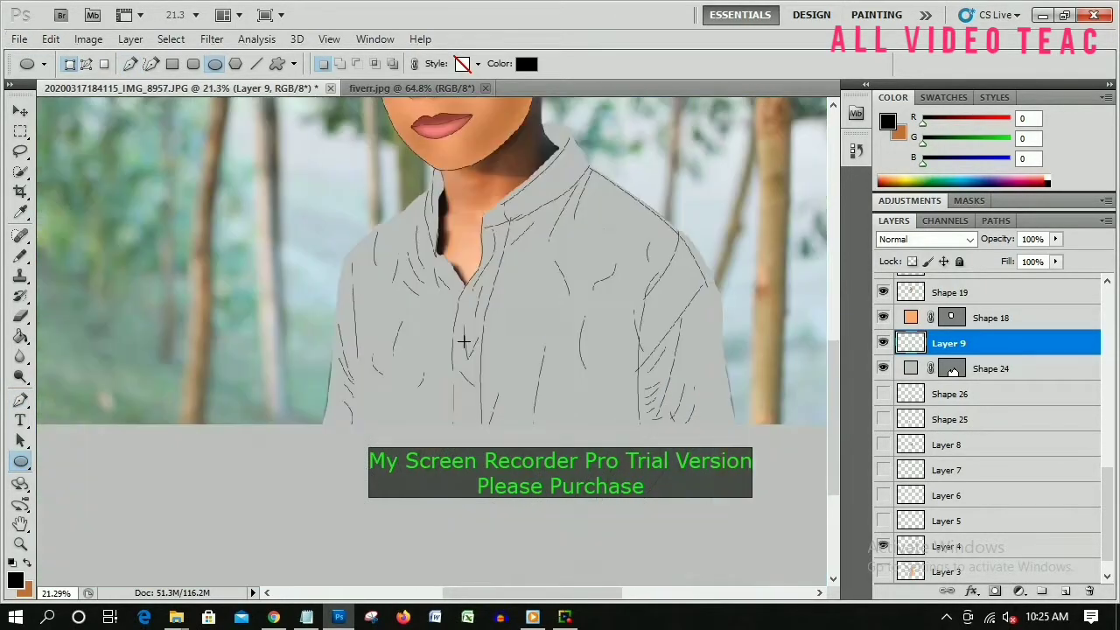
scroll(480, 383, up, 1)
scroll(470, 290, up, 1)
drag(473, 291, 498, 313)
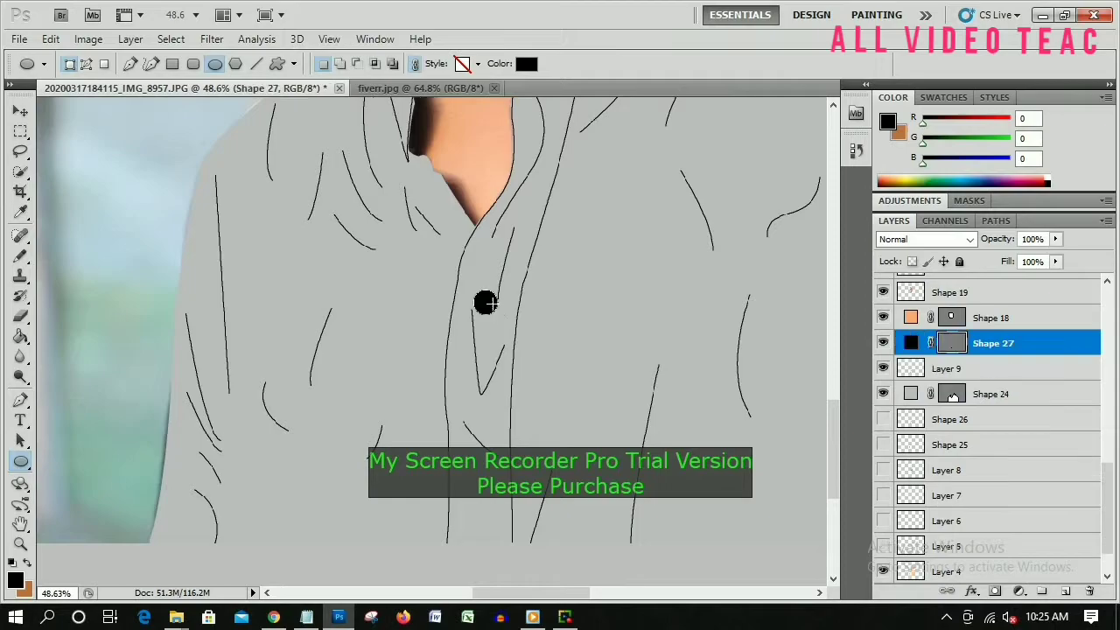
drag(469, 491, 492, 514)
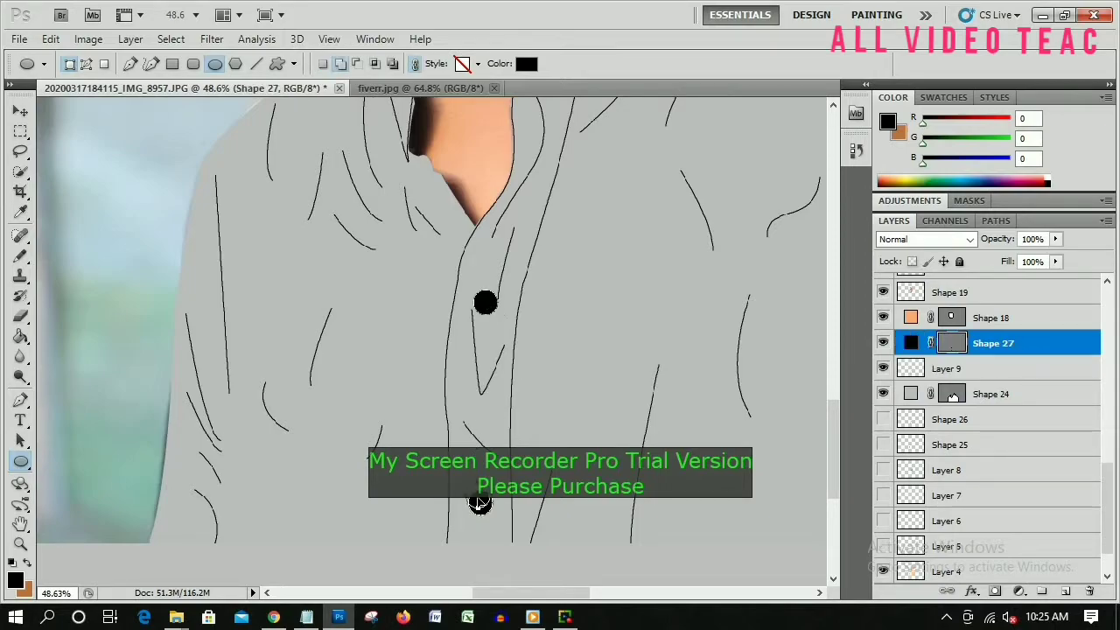
Step: Add small black buttons near the collar, on the right collar and on the left collar
scroll(546, 120, up, 2)
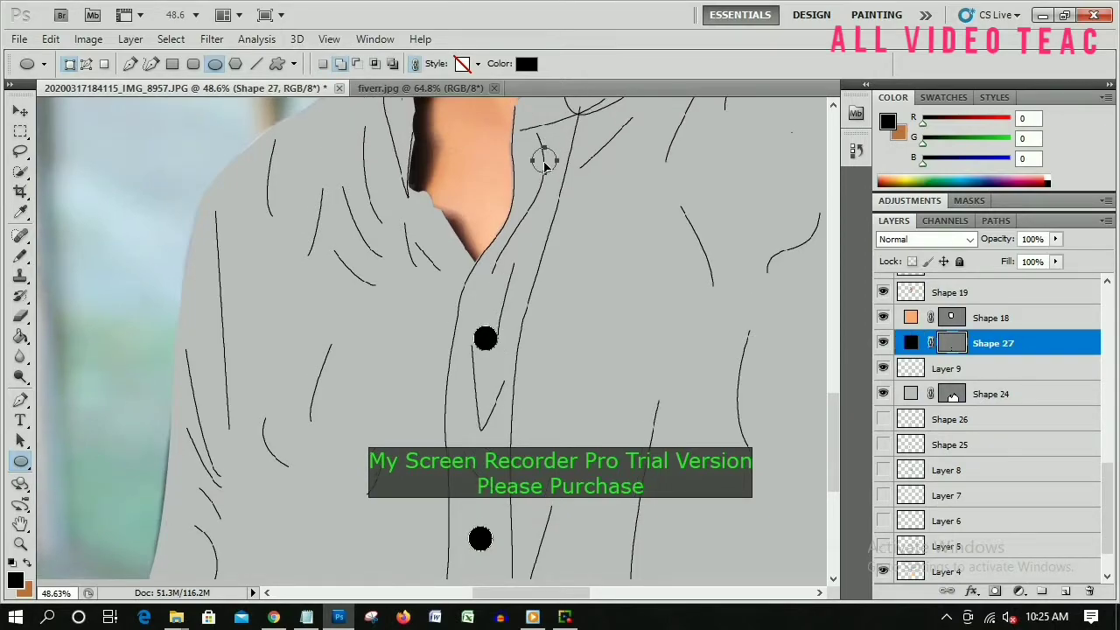
drag(530, 147, 555, 173)
scroll(568, 200, up, 5)
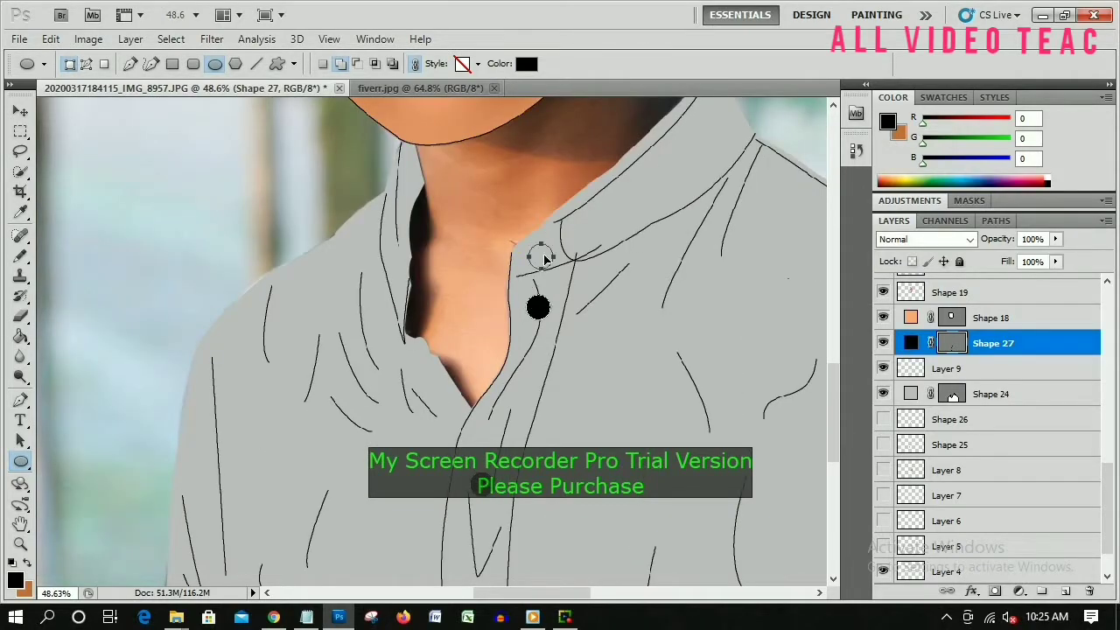
drag(531, 245, 555, 270)
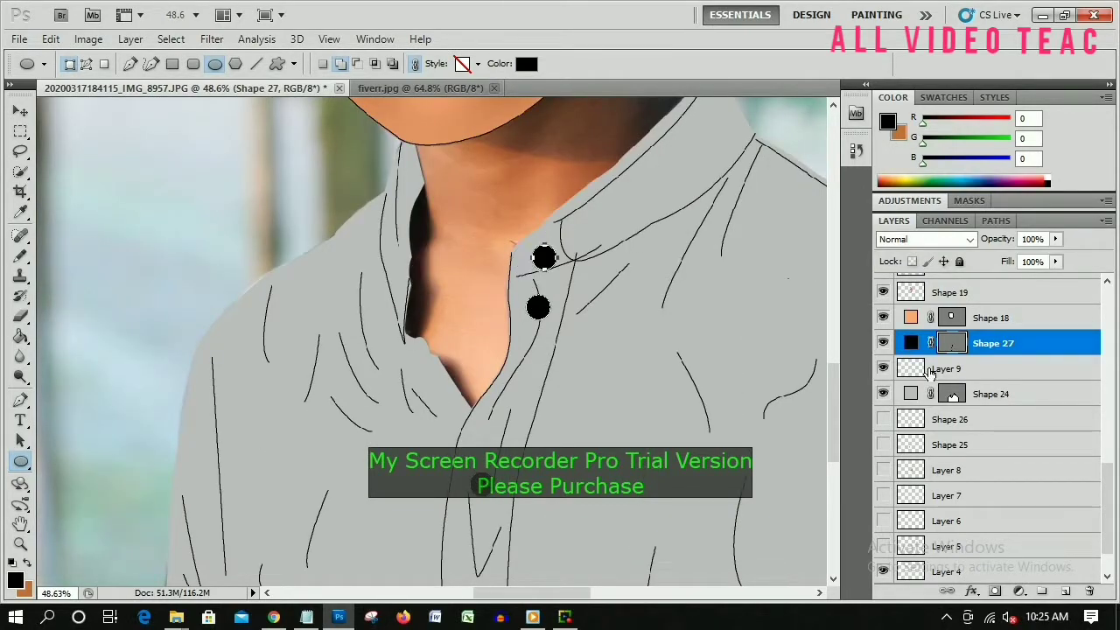
click(985, 319)
click(986, 348)
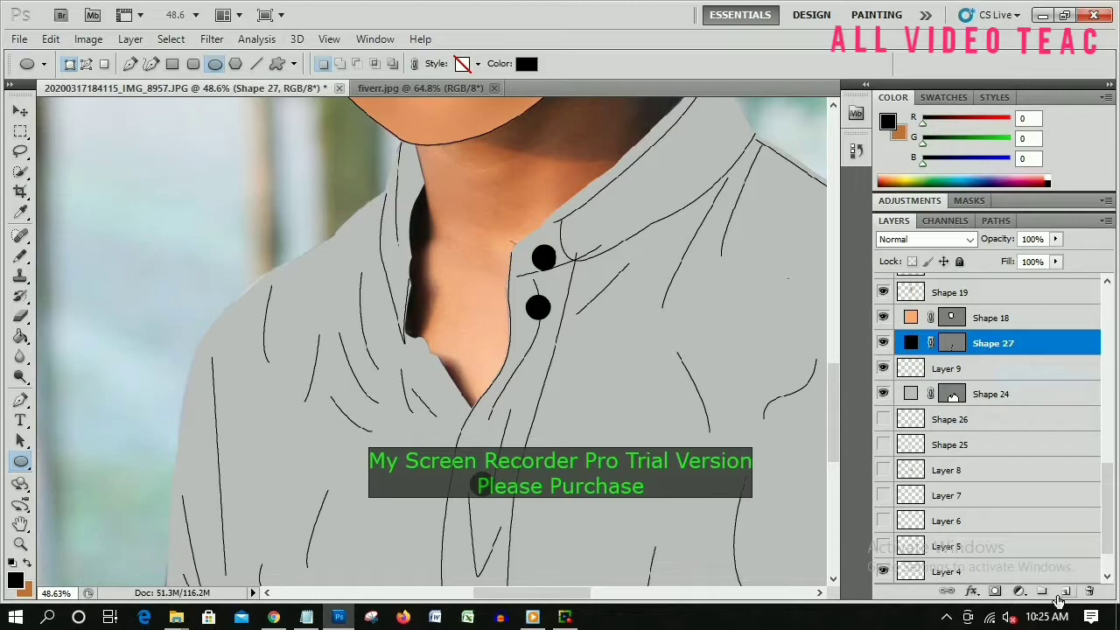
drag(393, 262, 415, 287)
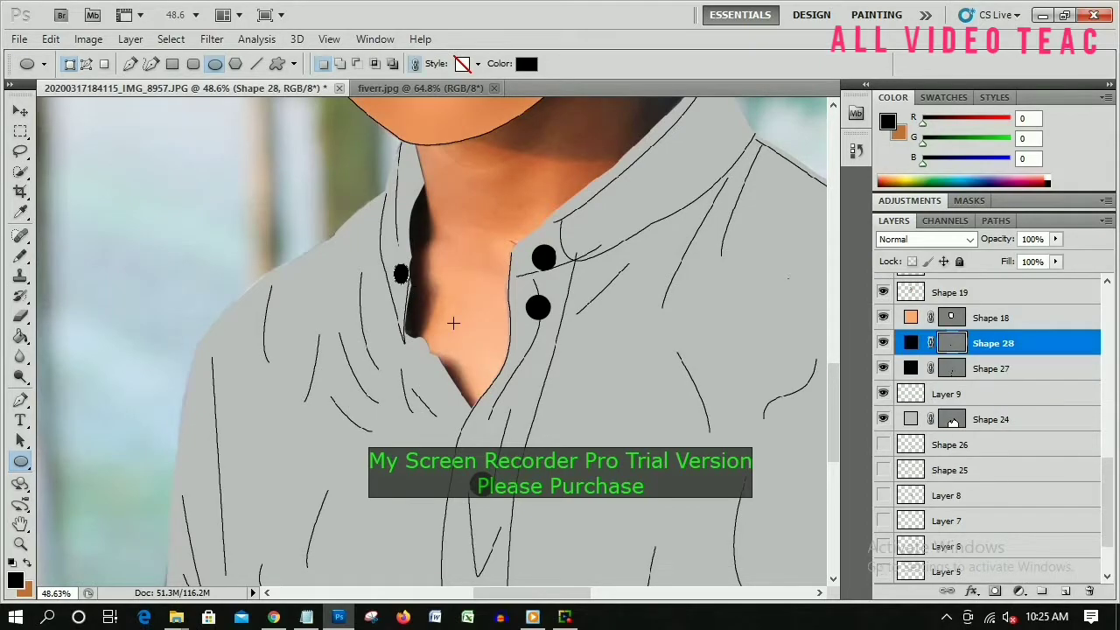
Step: Zoom out to the whole portrait and select the left-collar button layer
key(ctrl+minus)
click(971, 368)
click(1027, 343)
scroll(356, 517, down, 3)
scroll(780, 415, up, 1)
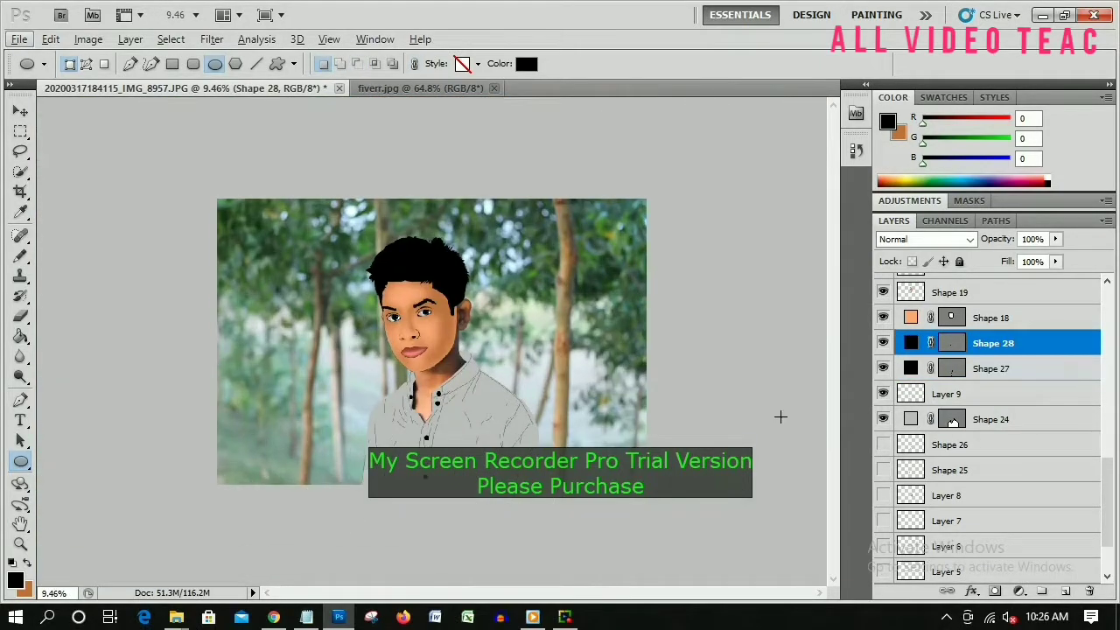
scroll(893, 437, down, 3)
Step: Make all remaining hidden layers visible and hide the original photo Background
drag(884, 368, 884, 495)
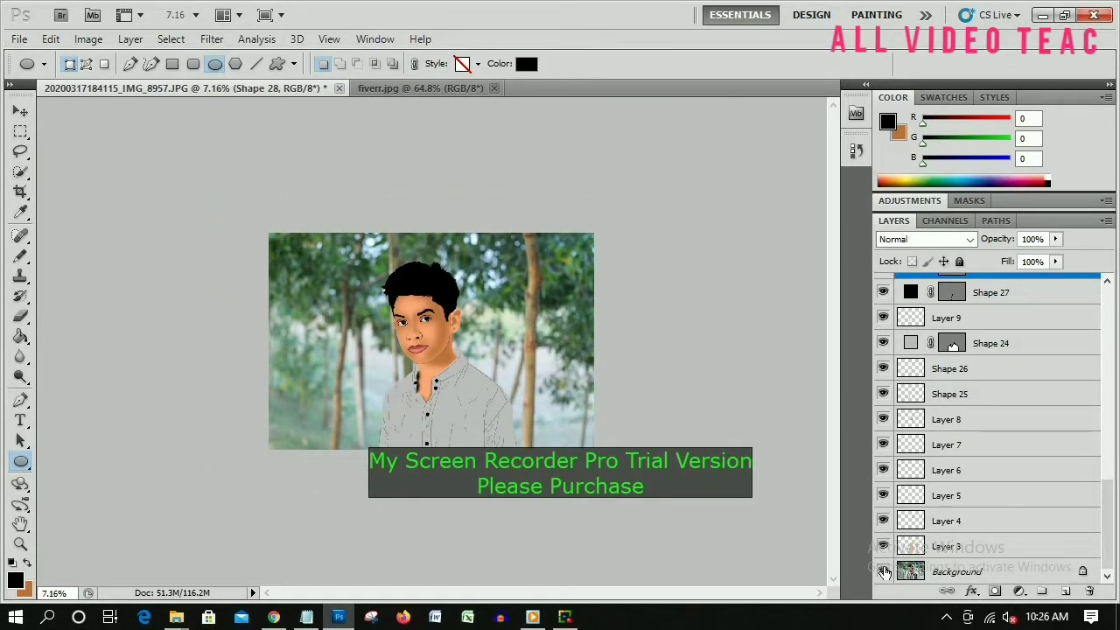
click(883, 571)
scroll(428, 354, down, 1)
scroll(428, 355, up, 3)
scroll(428, 354, down, 2)
Step: Add a red Solid Color fill layer (Color Fill 1) as the new backdrop
click(963, 570)
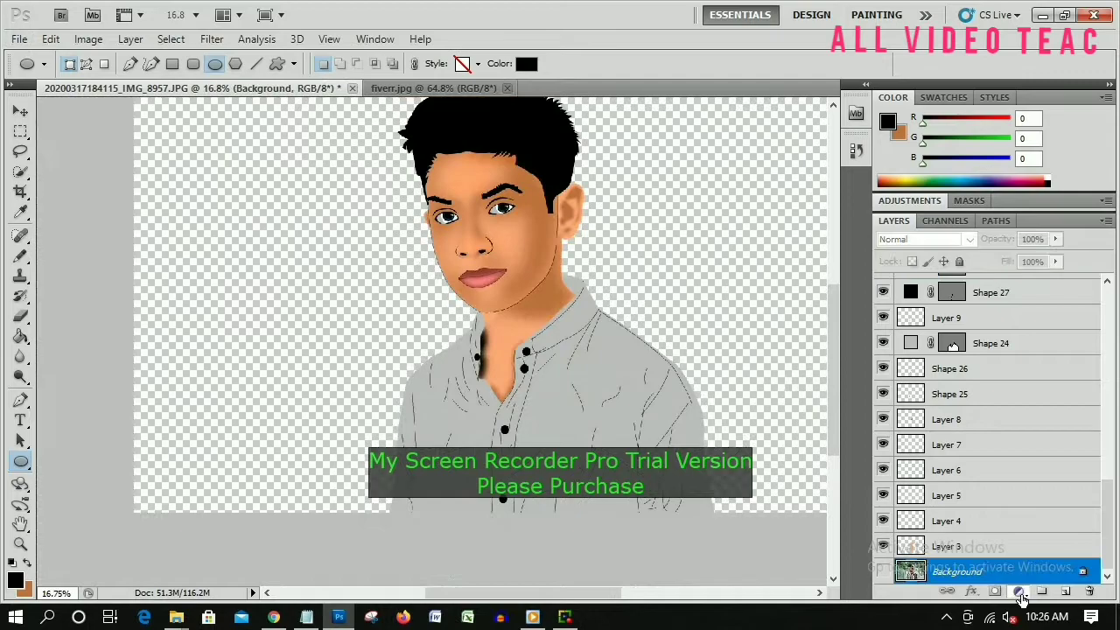
click(1019, 590)
click(980, 232)
key(Return)
scroll(345, 464, down, 2)
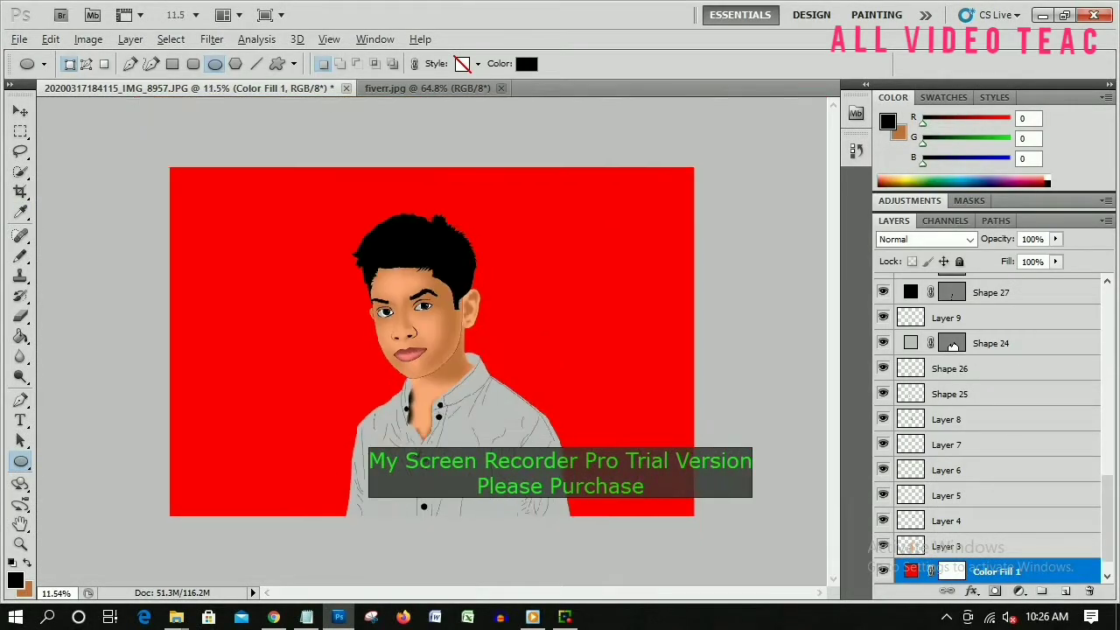
scroll(345, 464, down, 1)
scroll(370, 437, down, 1)
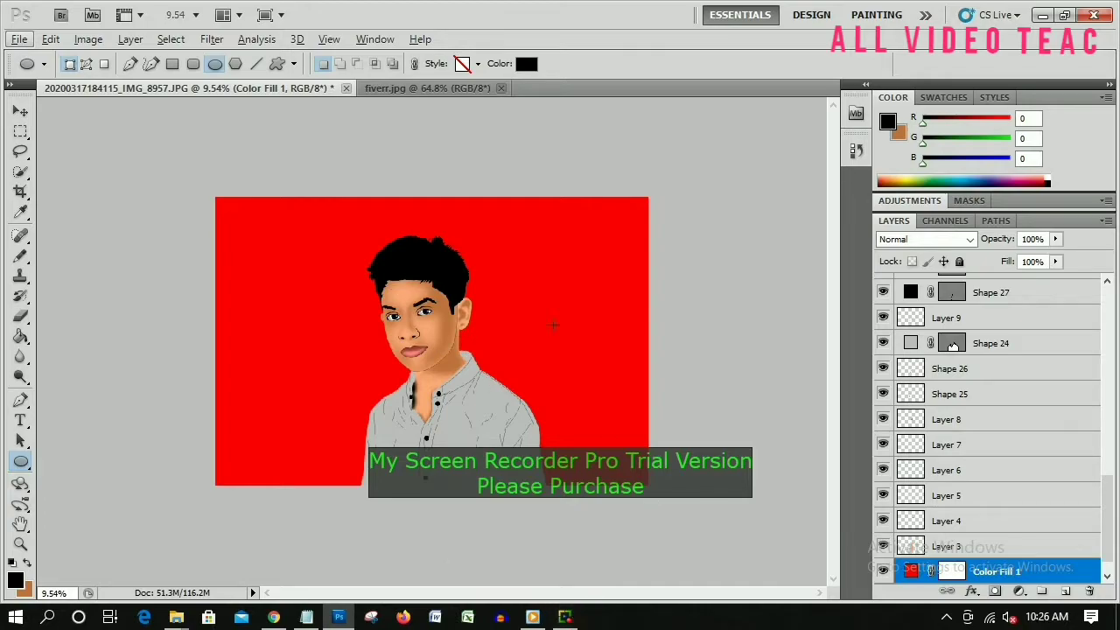
Step: Save a JPEG copy under a new file name, accepting High quality 8
key(v)
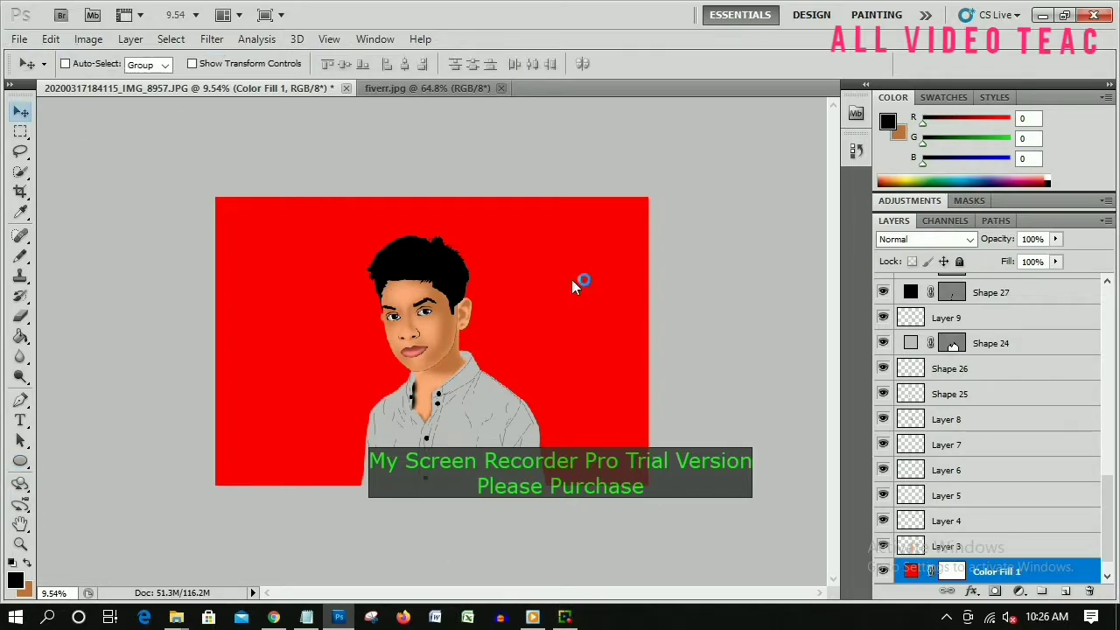
key(ctrl+shift+s)
click(604, 358)
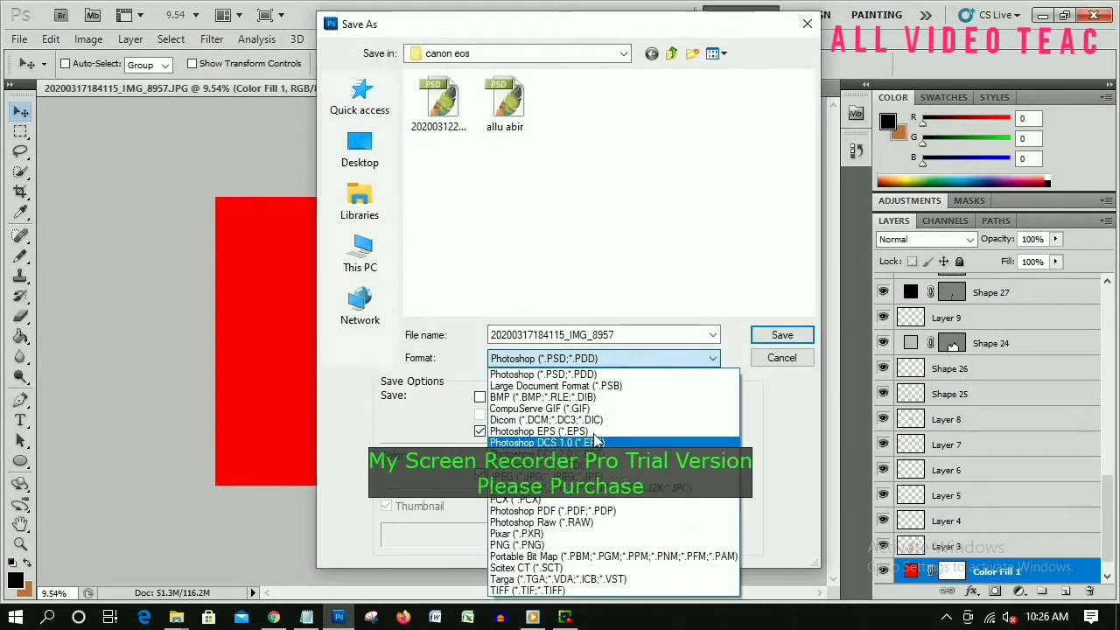
click(599, 479)
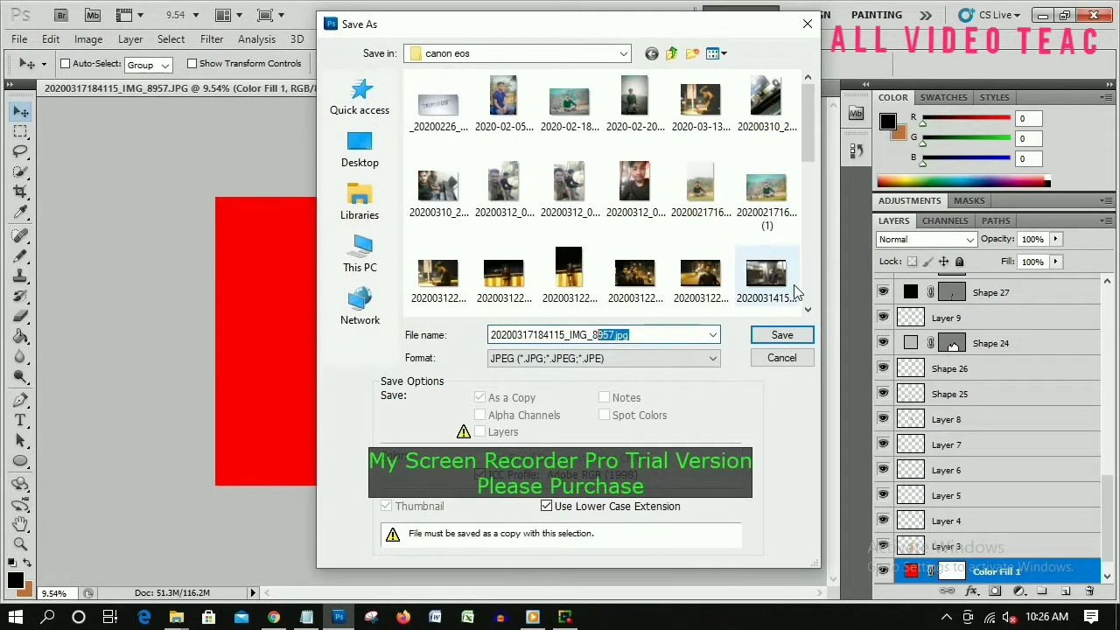
text(m)
key(BackSpace)
key(BackSpace)
key(BackSpace)
key(BackSpace)
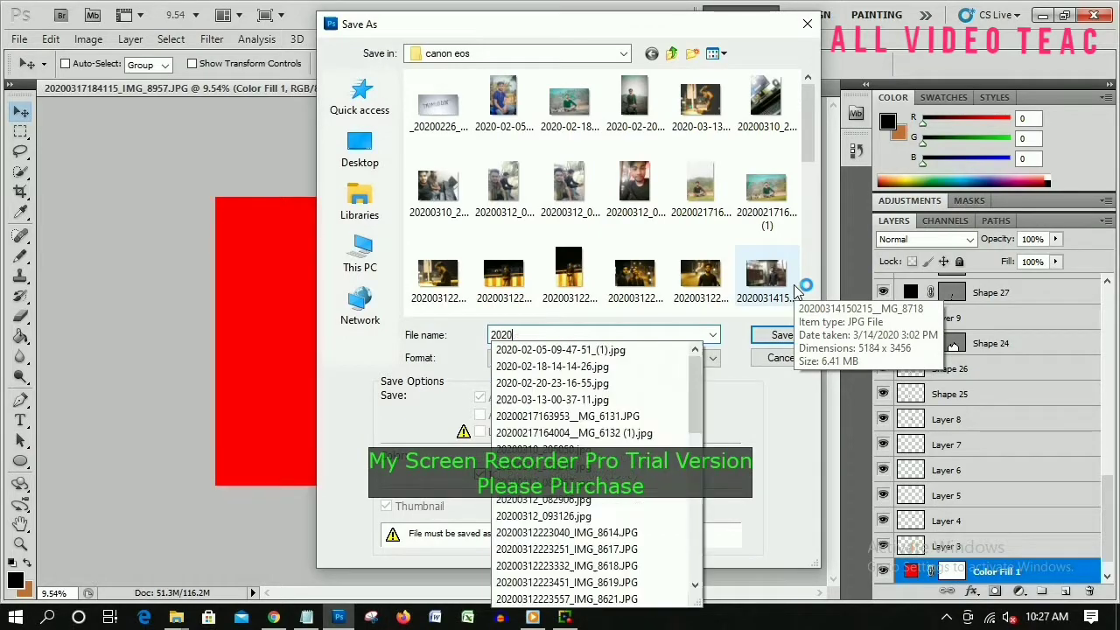
key(BackSpace)
key(BackSpace)
key(BackSpace)
text(my victo)
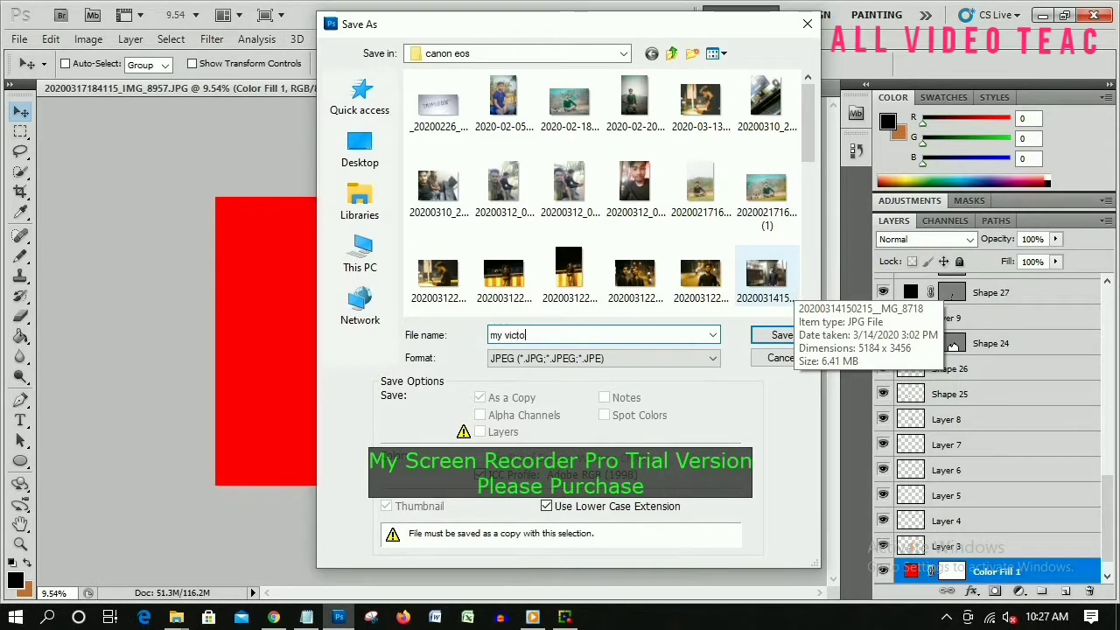
text(r)
key(Return)
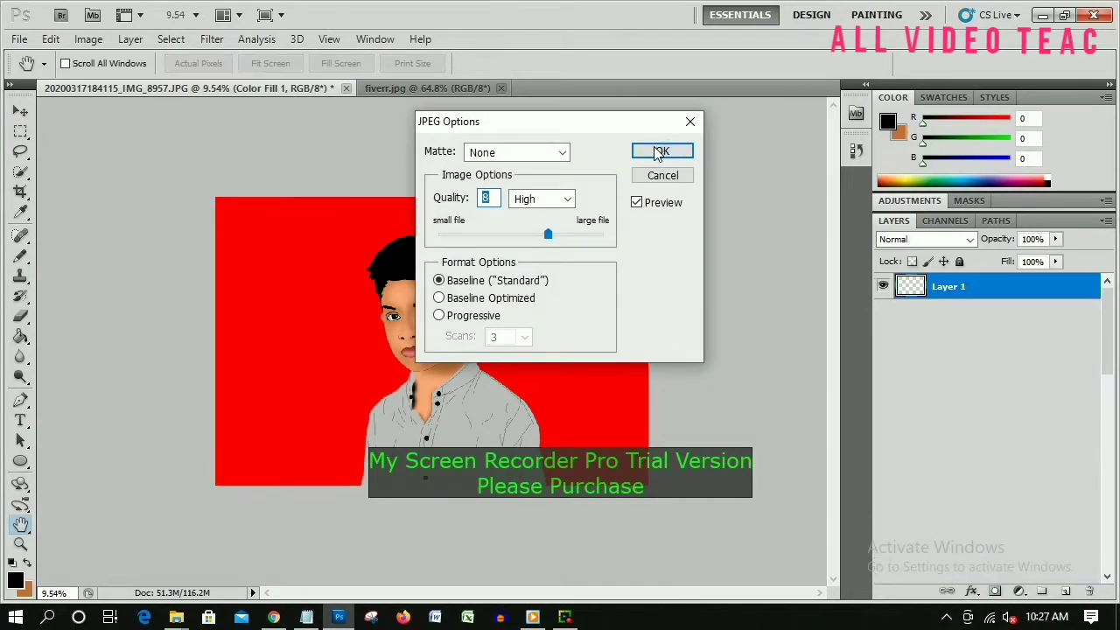
click(659, 152)
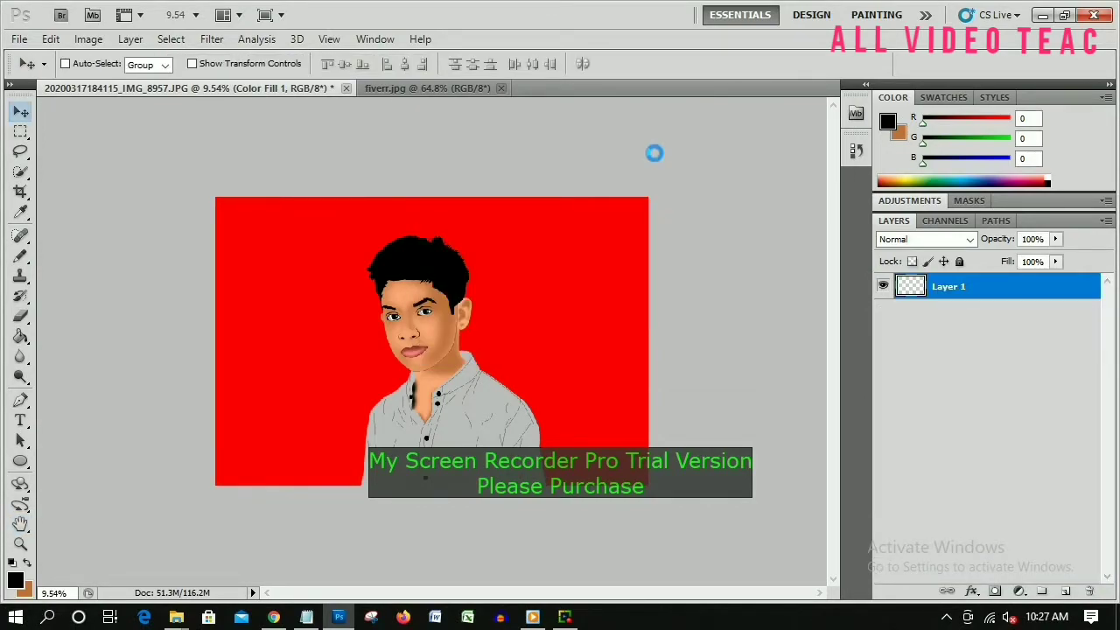